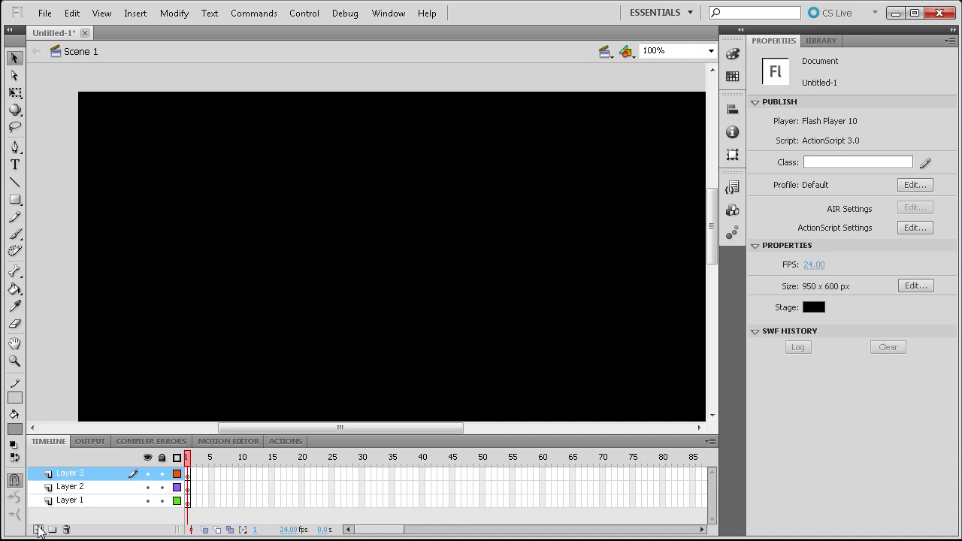
Rename the three timeline layers from top to bottom as "as", "content" and "bg".
left_click(65, 500)
double_click(68, 473)
key("ctrl+a")
type("sd")
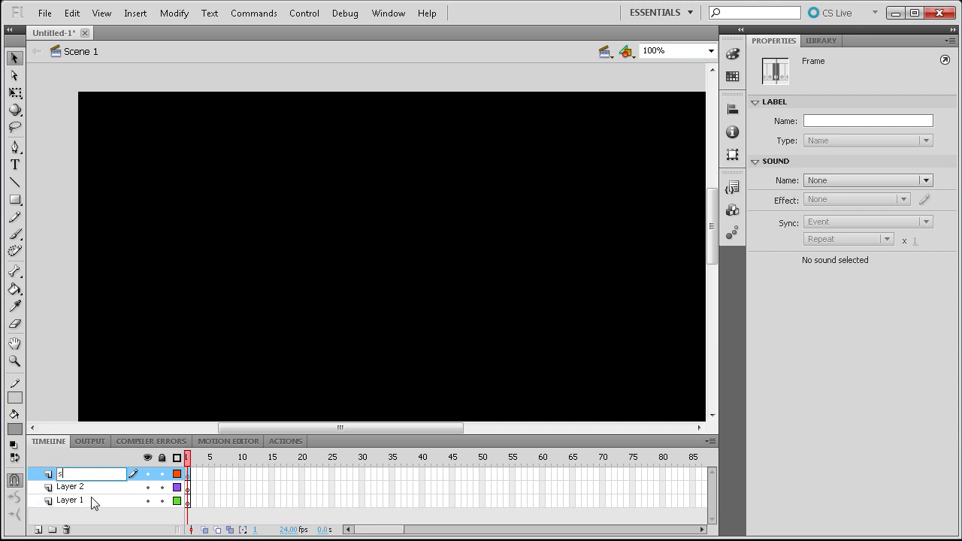
double_click(81, 488)
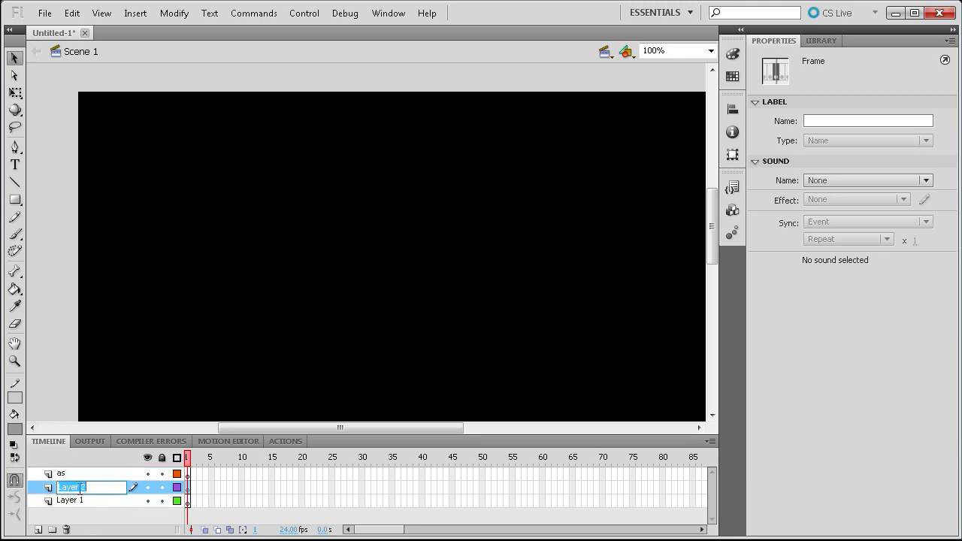
type("content")
double_click(76, 501)
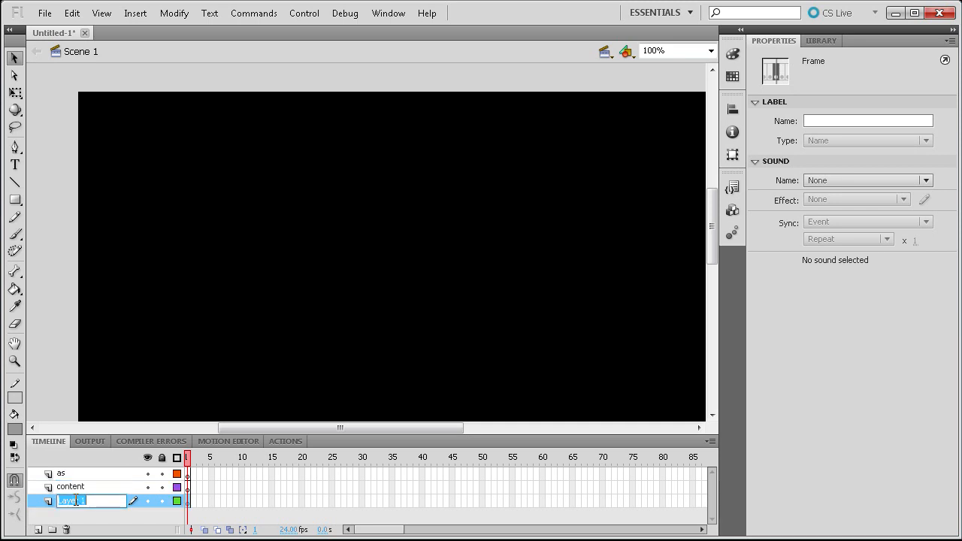
type("bg")
left_click(82, 518)
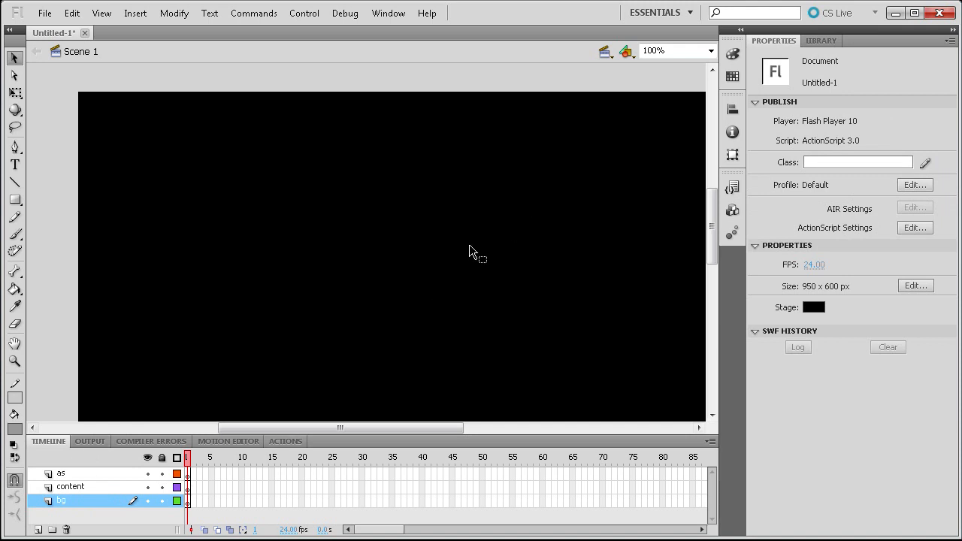
Draw a rectangle covering the whole stage on the bg layer, with the stage shown at 50%.
left_click(710, 50)
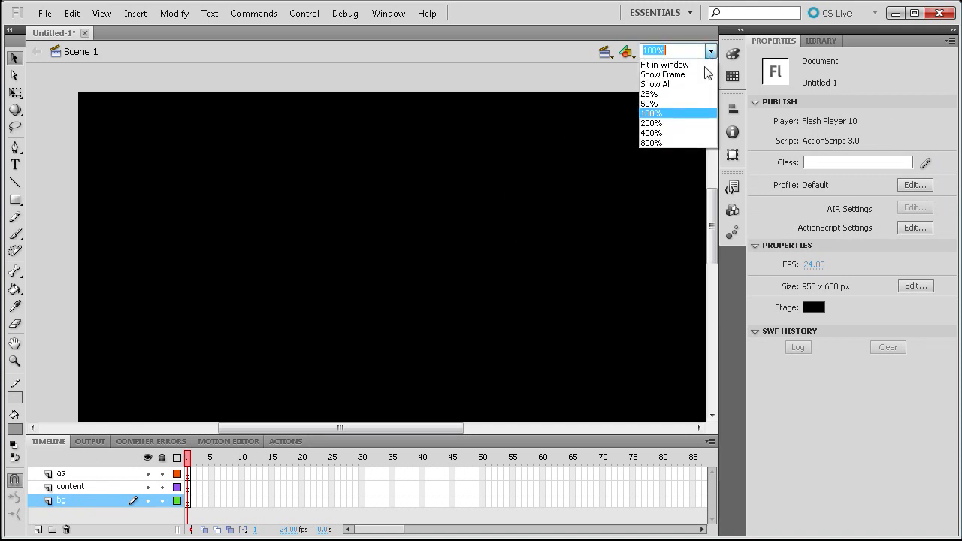
left_click(681, 111)
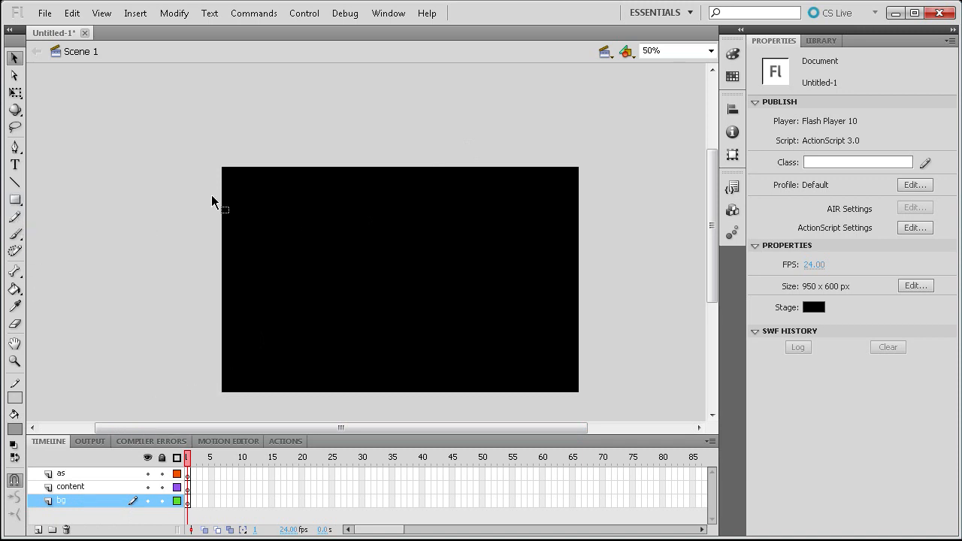
left_click(17, 201)
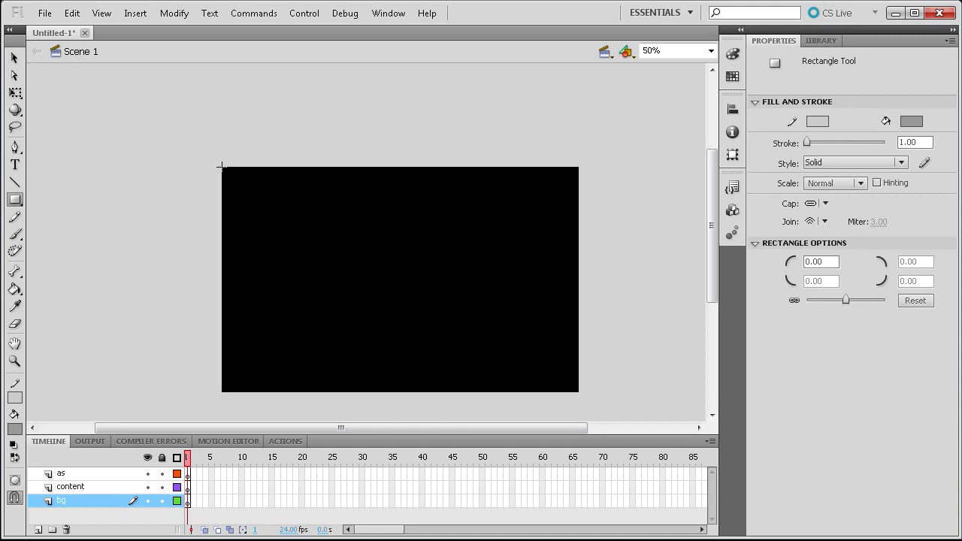
left_click_drag(221, 166, 578, 391)
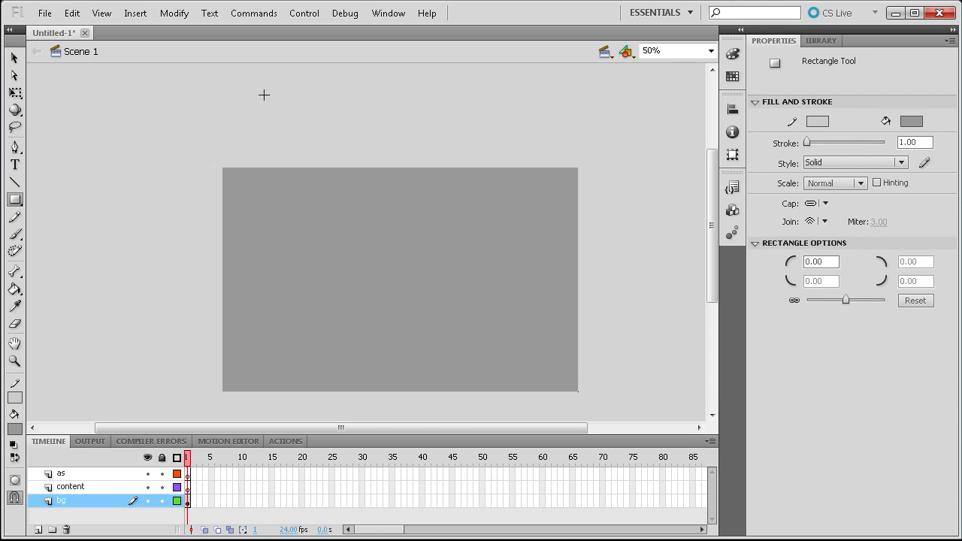
Fill the background rectangle with the white-to-black radial gradient.
left_click(14, 58)
left_click(377, 268)
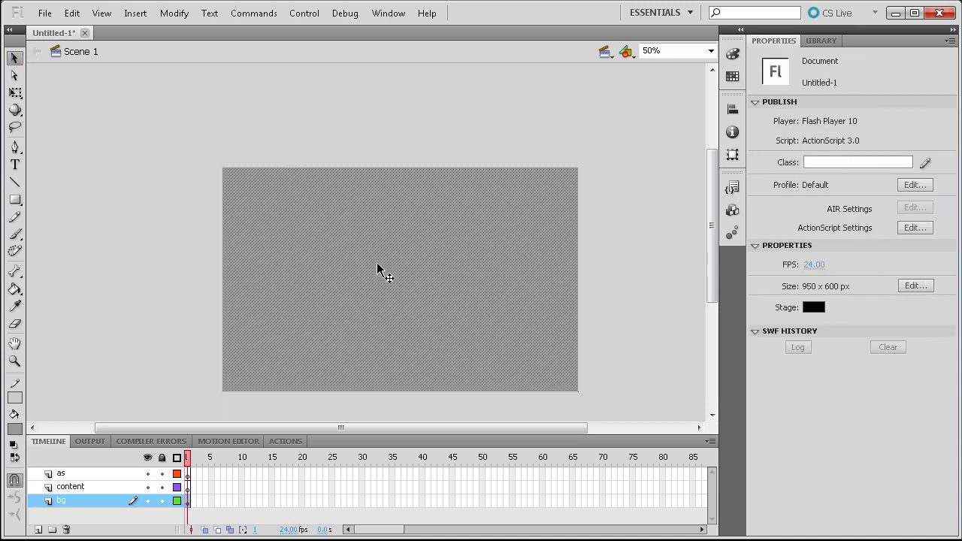
left_click(14, 429)
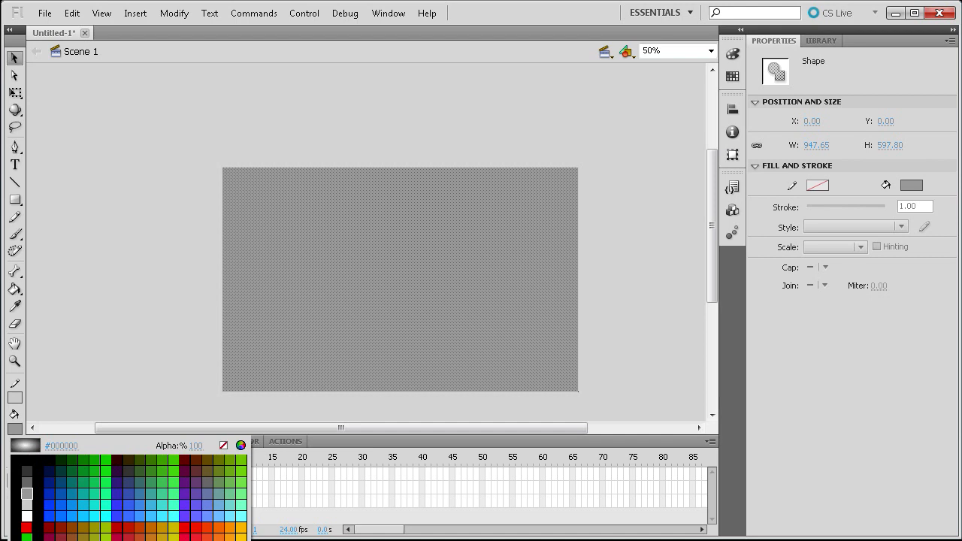
left_click(38, 540)
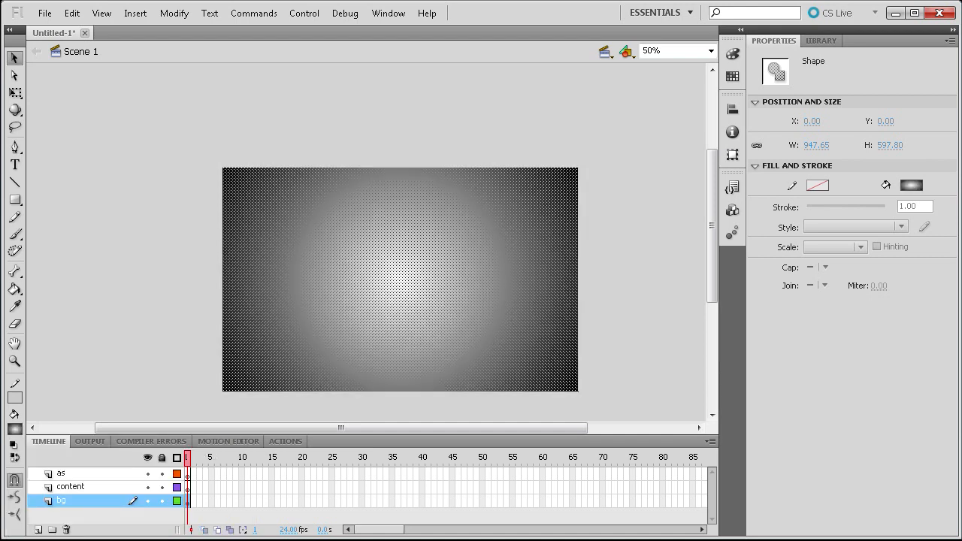
Use the Gradient Transform tool to move the radial gradient's centre to the middle of the rectangle's upper edge.
left_click(16, 93)
left_click(17, 92)
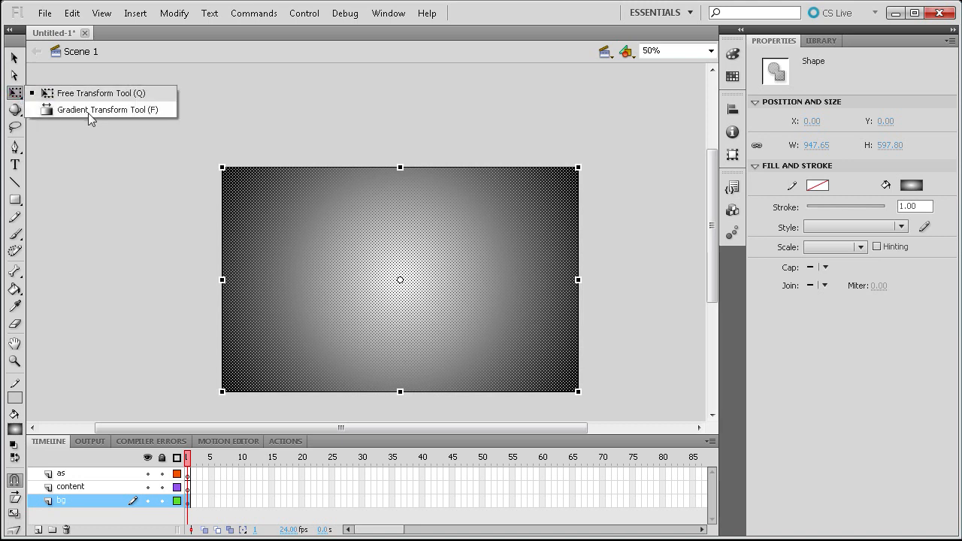
left_click(89, 110)
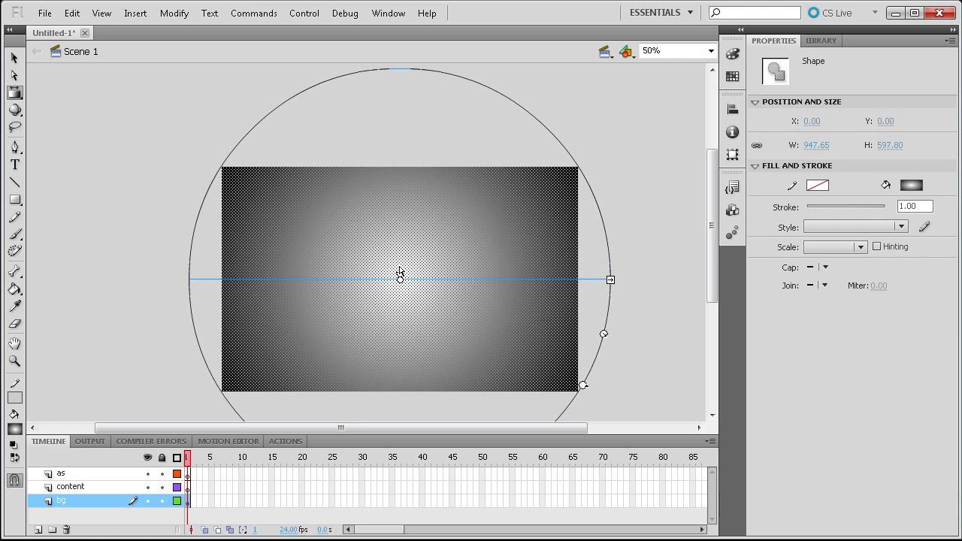
left_click_drag(400, 279, 398, 168)
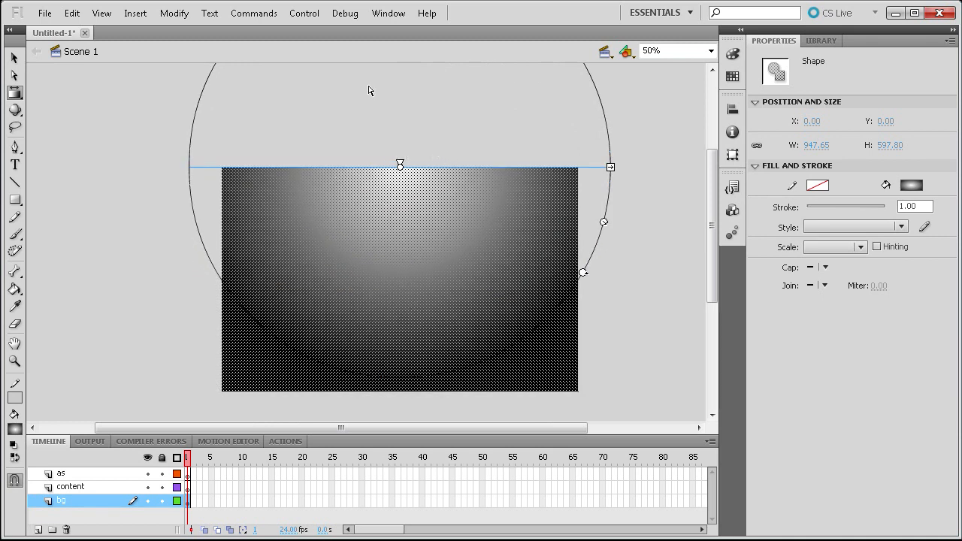
left_click(653, 239)
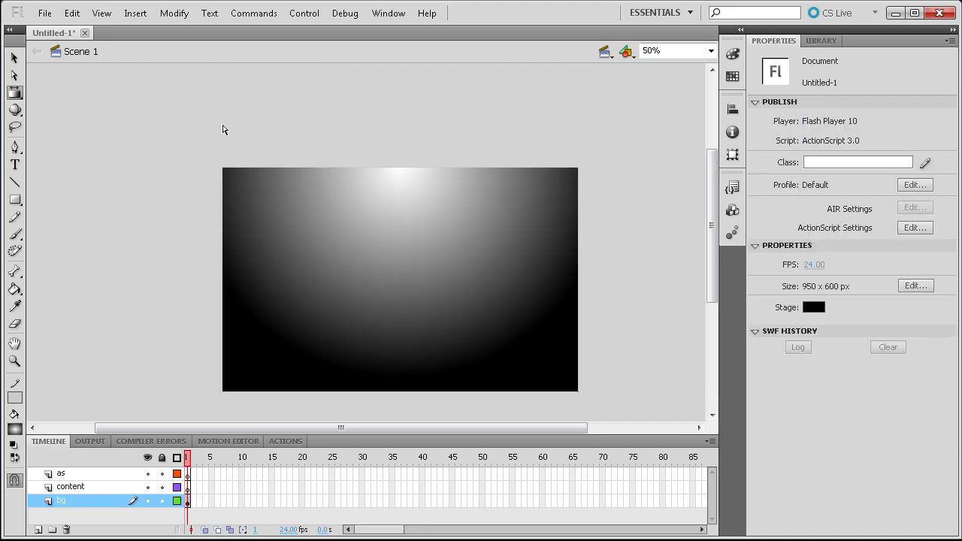
Darken the white stop of the background's radial gradient to grey BEBEBE (RGB 190, 190, 190).
left_click(380, 197)
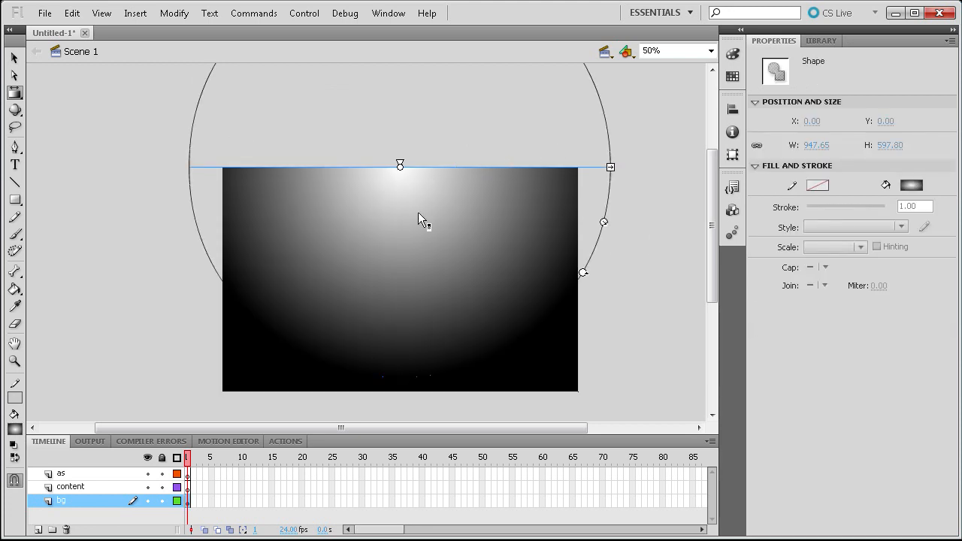
left_click(642, 266)
left_click(369, 209)
left_click(400, 17)
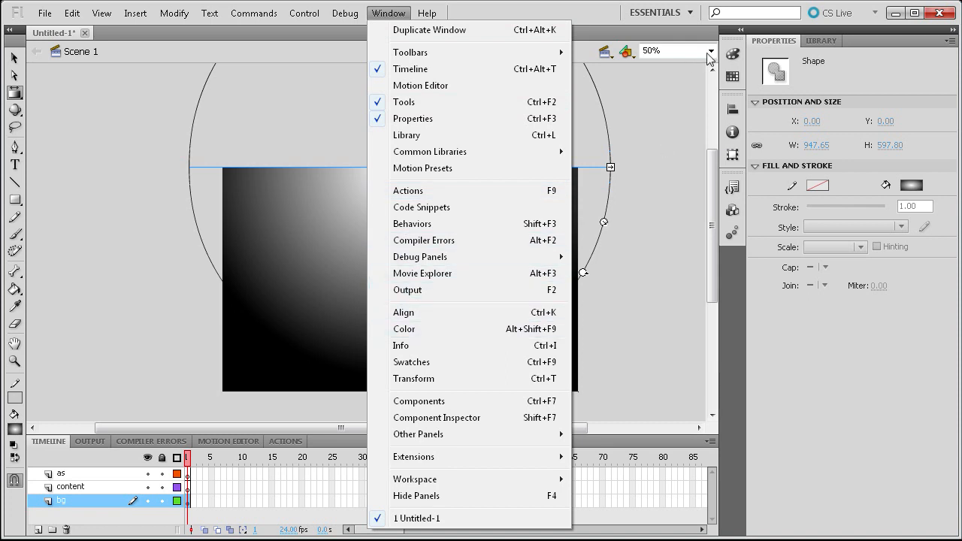
left_click(731, 58)
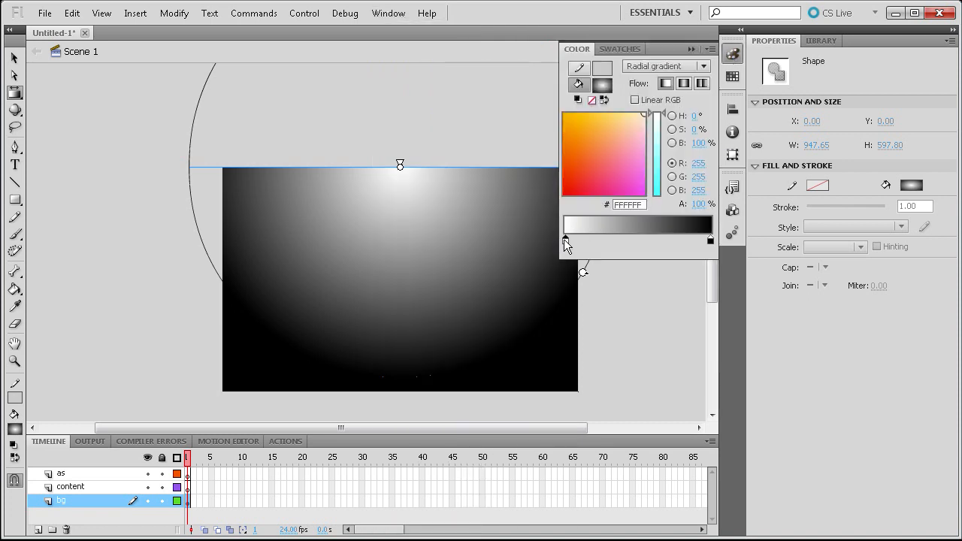
left_click(567, 239)
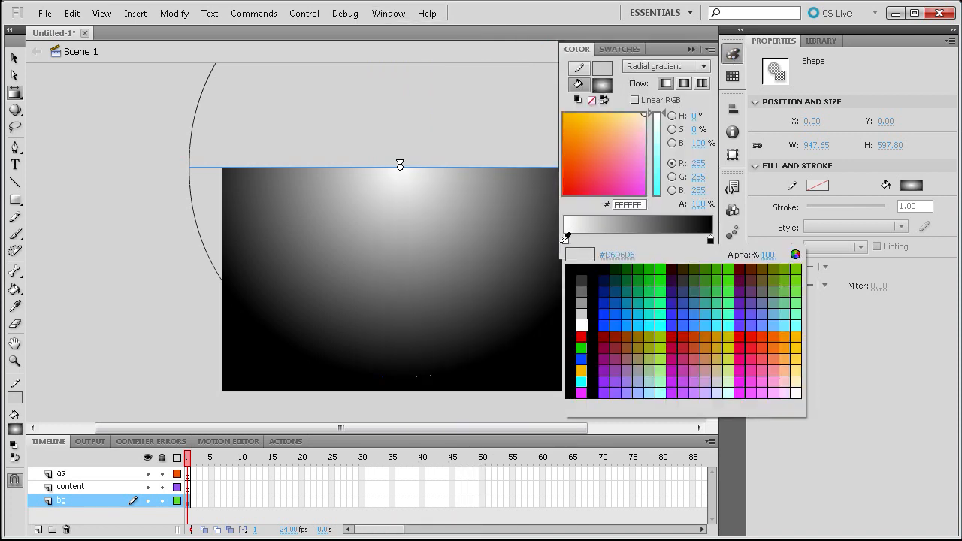
left_click(795, 256)
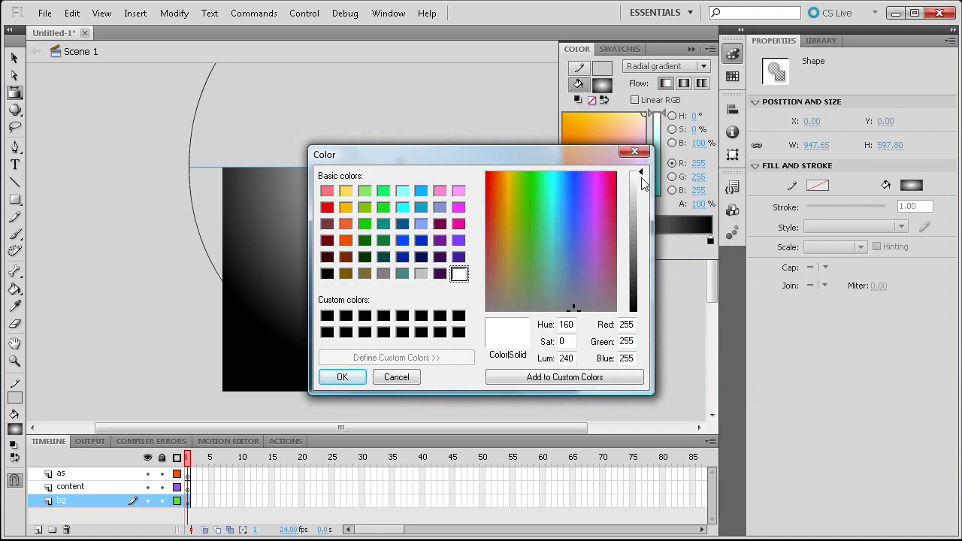
left_click_drag(642, 182, 640, 207)
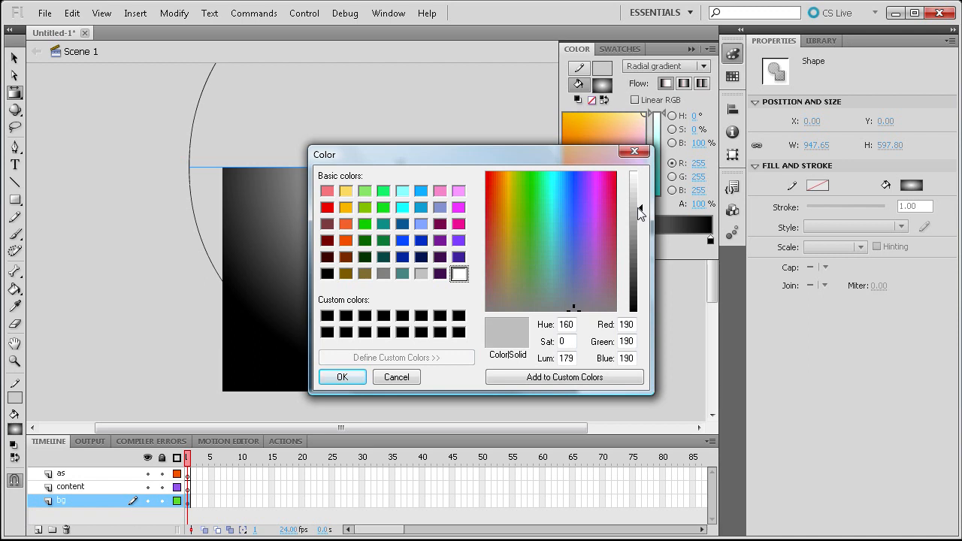
left_click(342, 376)
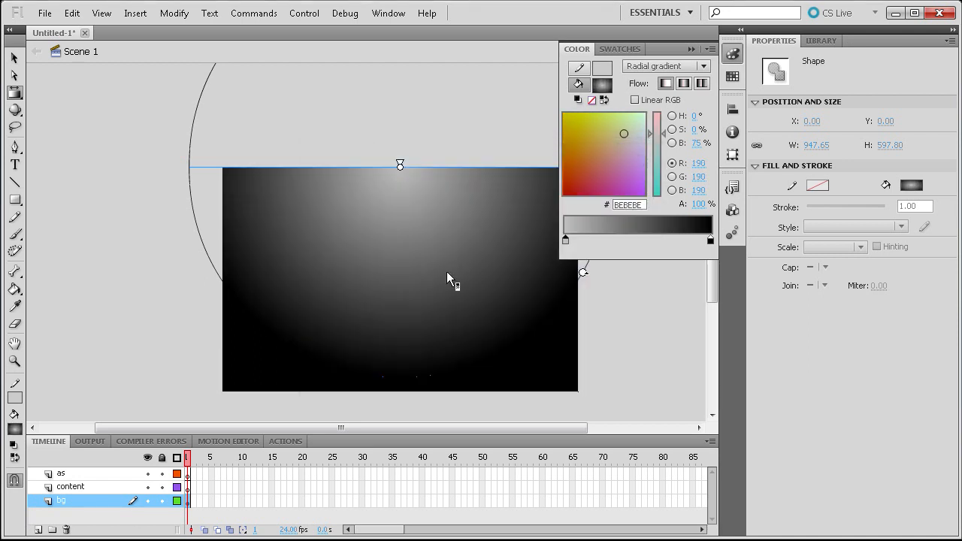
left_click(691, 49)
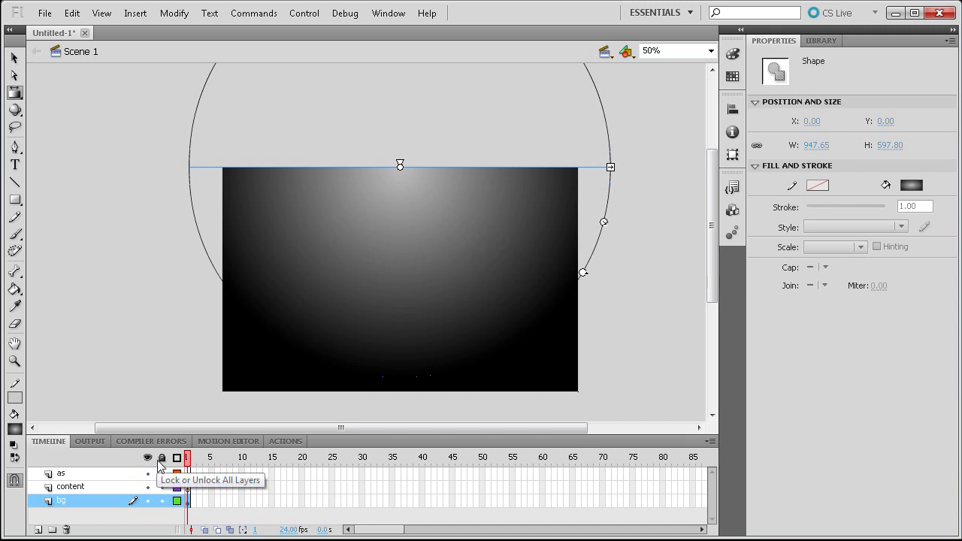
Lock the bg layer and make the content layer active.
left_click(162, 501)
left_click(285, 249)
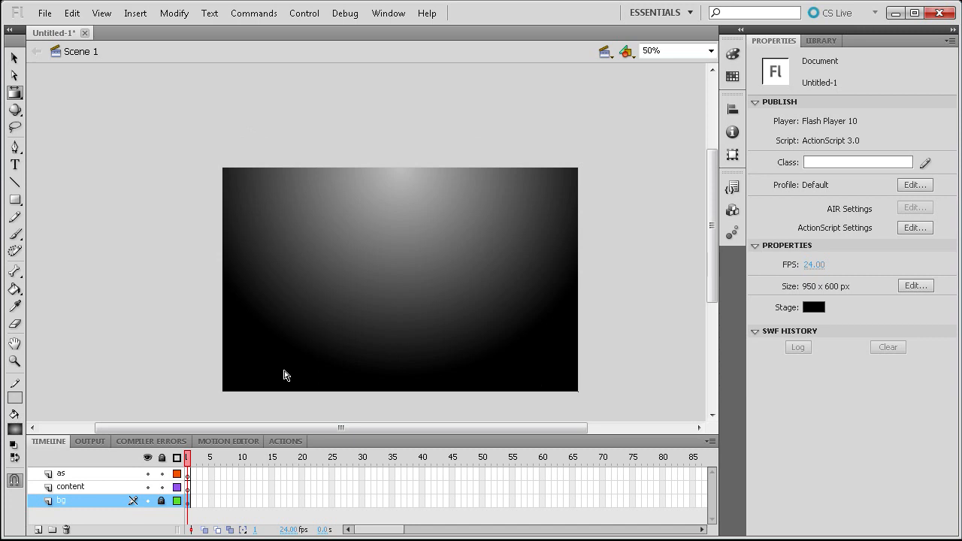
left_click(104, 488)
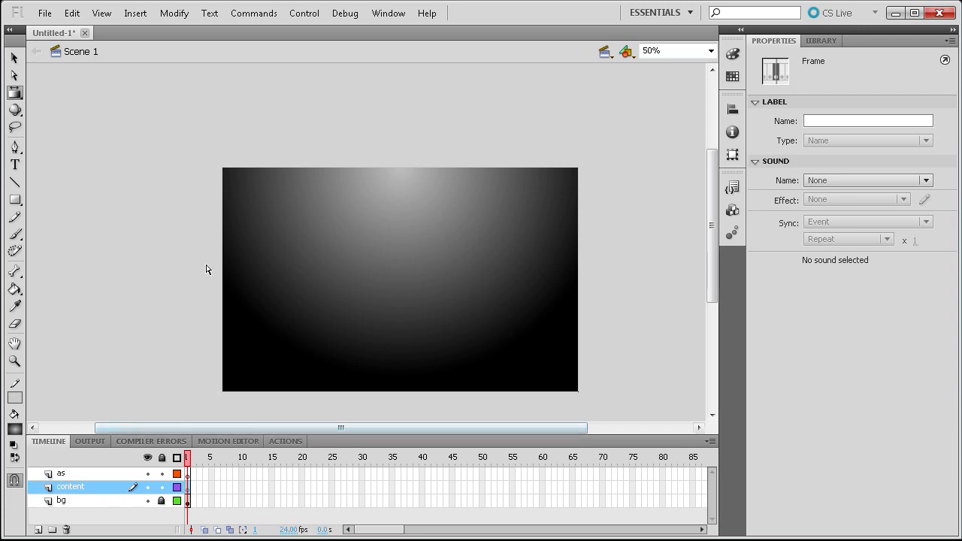
Add the static text "MyWebsite" near the stage's upper-left corner on the content layer.
left_click(14, 165)
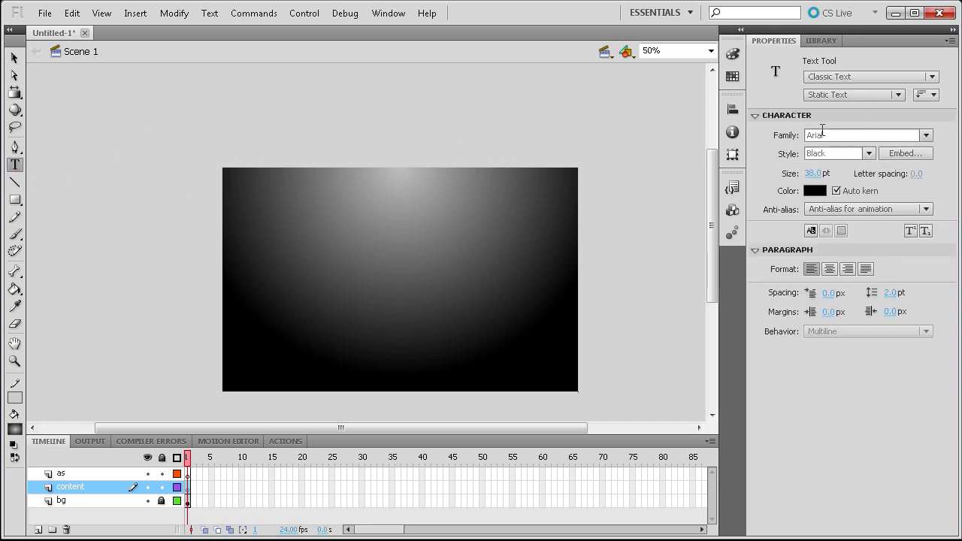
left_click(239, 182)
type("My")
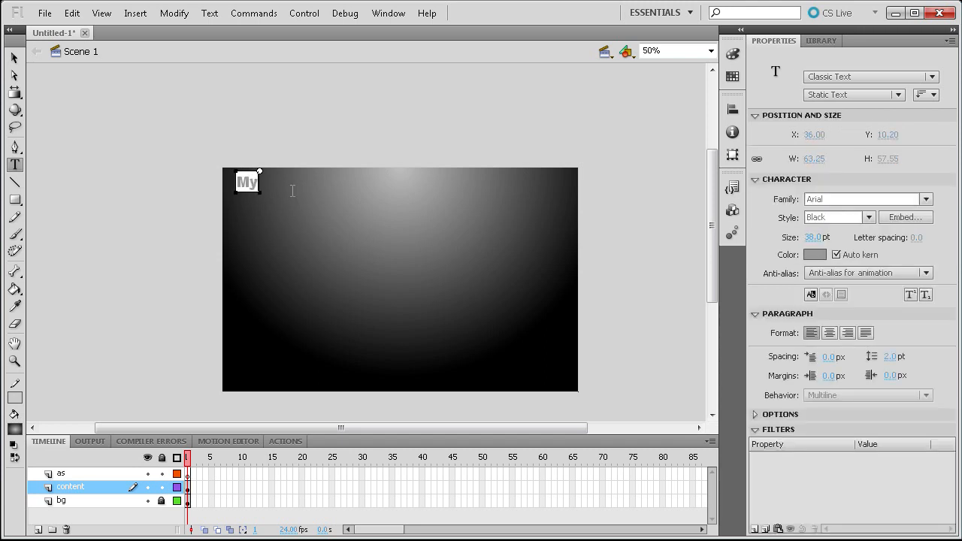
type("Website")
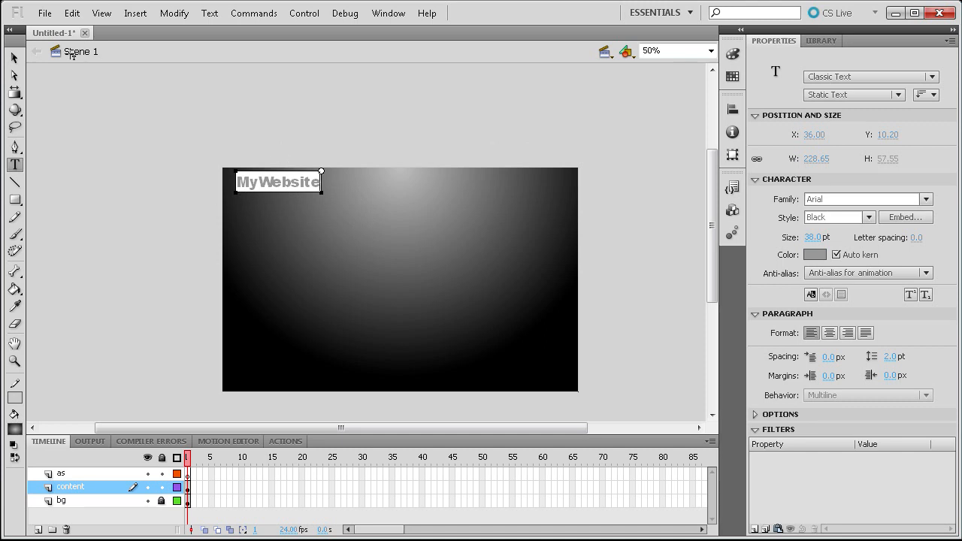
left_click(15, 58)
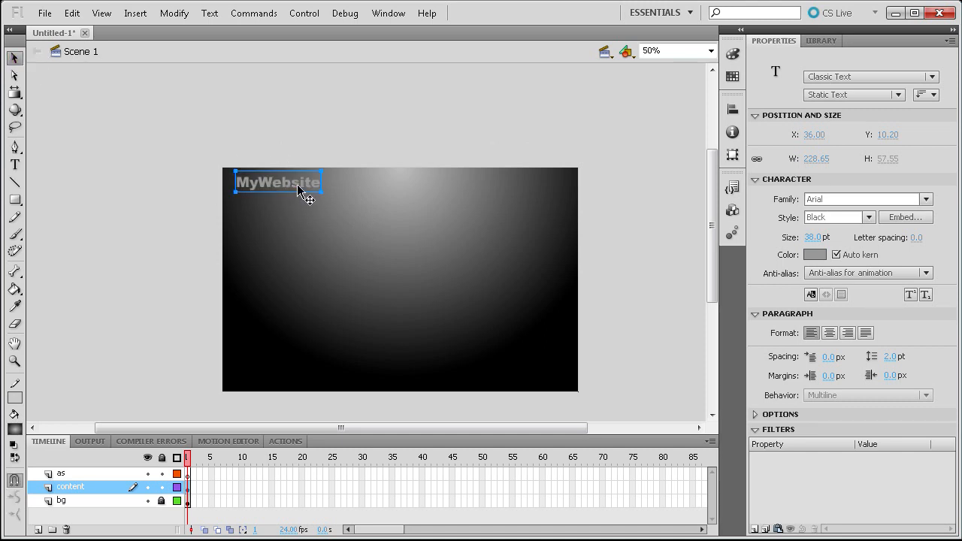
Recolour the MyWebsite title white and move it closer to the stage's left edge, at about X 18, Y 10.2.
left_click(15, 165)
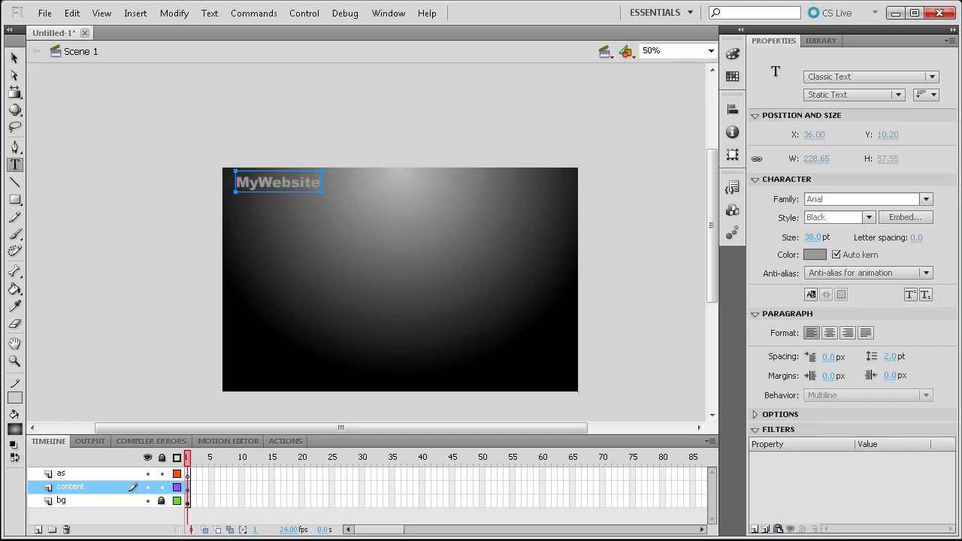
left_click(237, 180)
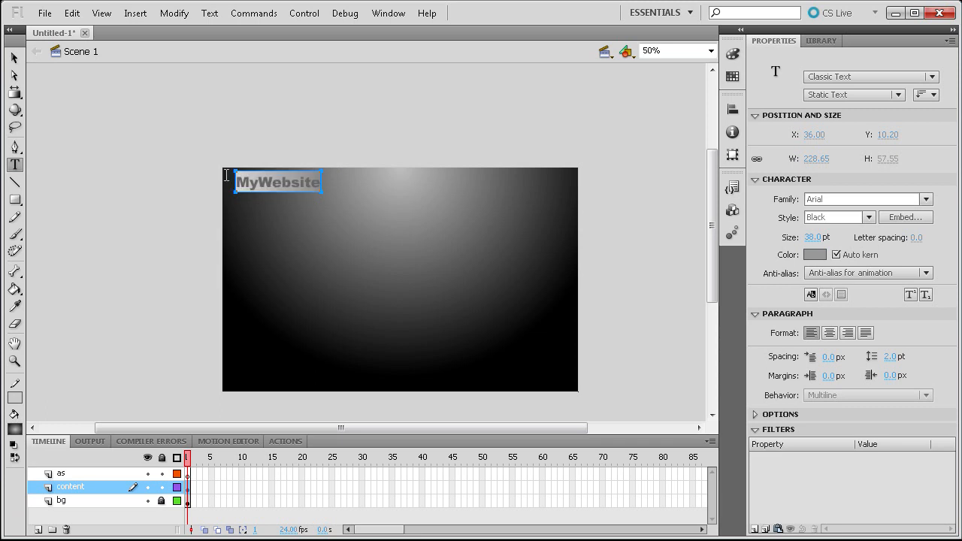
left_click(815, 255)
left_click(738, 341)
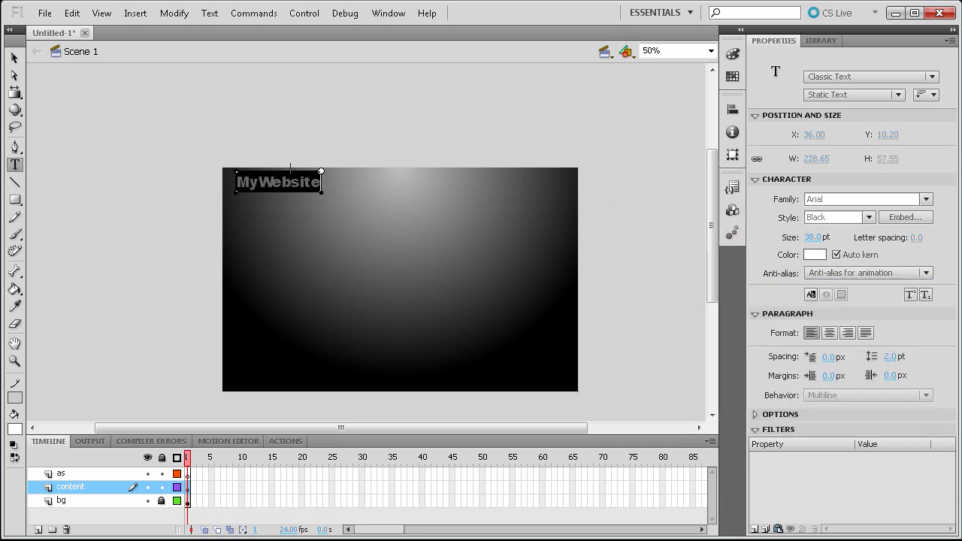
left_click(14, 58)
left_click_drag(280, 186, 272, 182)
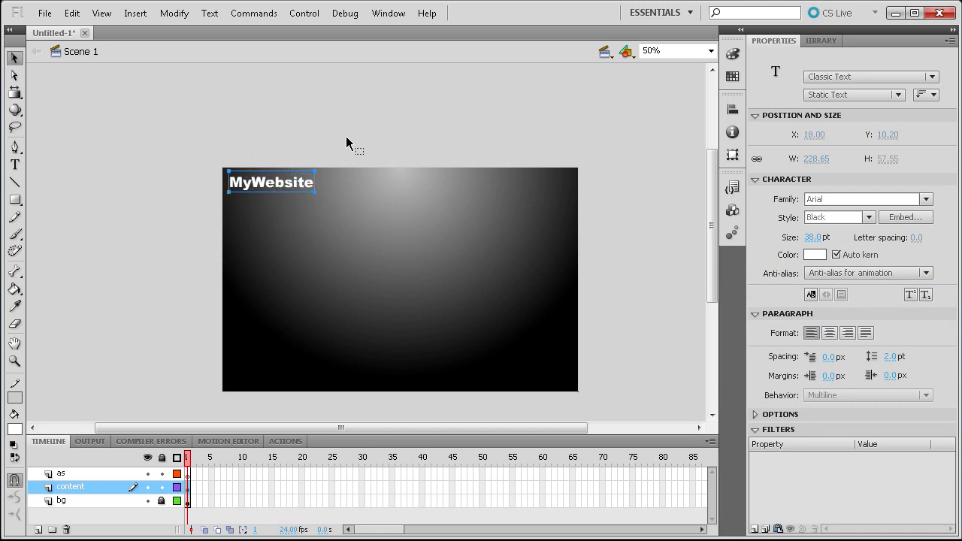
Draw two white horizontal lines with a 1.50 stroke across the full stage width, below the MyWebsite title.
left_click(15, 185)
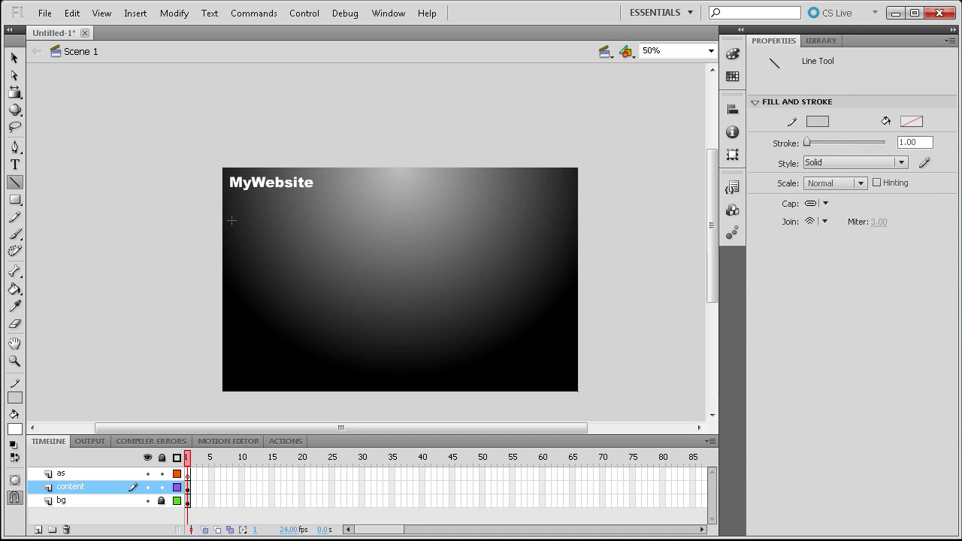
left_click(817, 122)
left_click(738, 196)
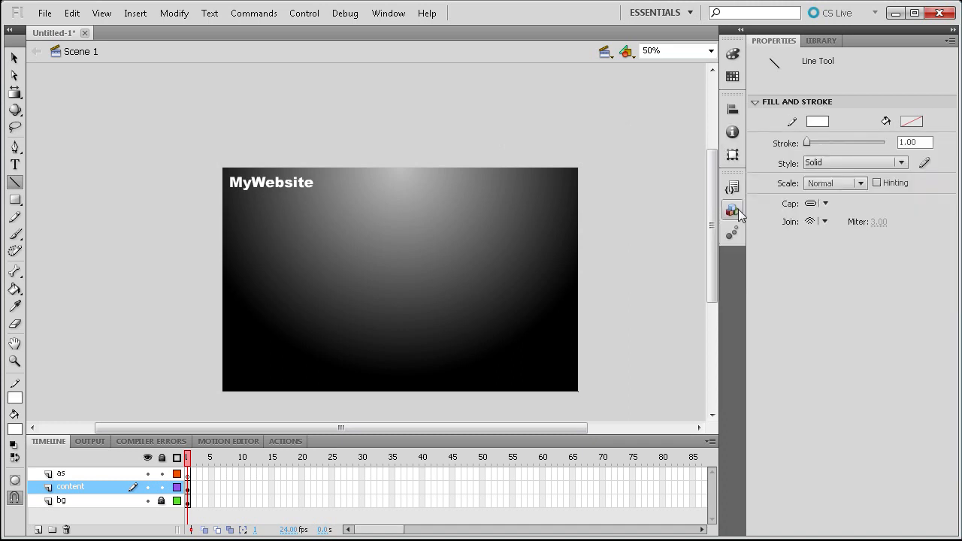
left_click_drag(919, 142, 905, 143)
type(".50")
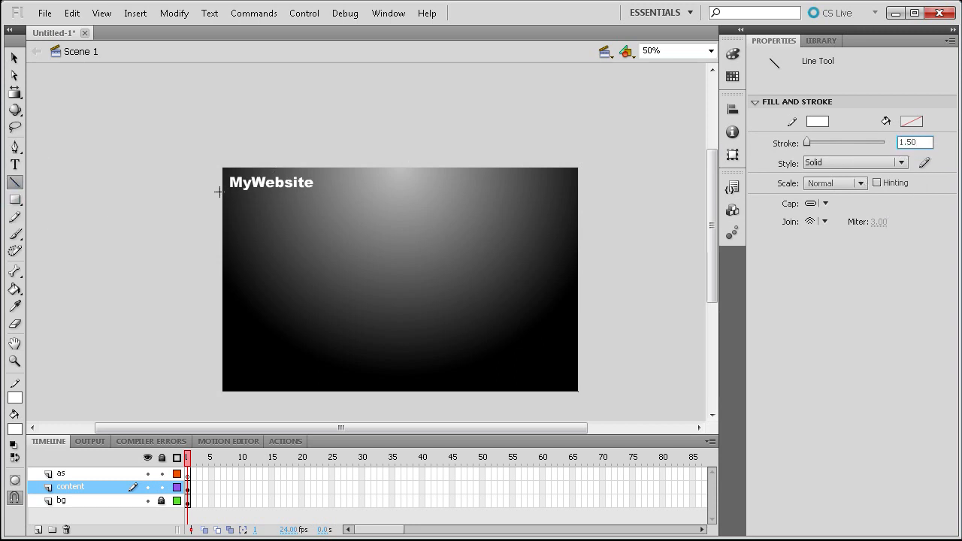
left_click_drag(217, 195, 584, 196)
left_click_drag(217, 217, 585, 225)
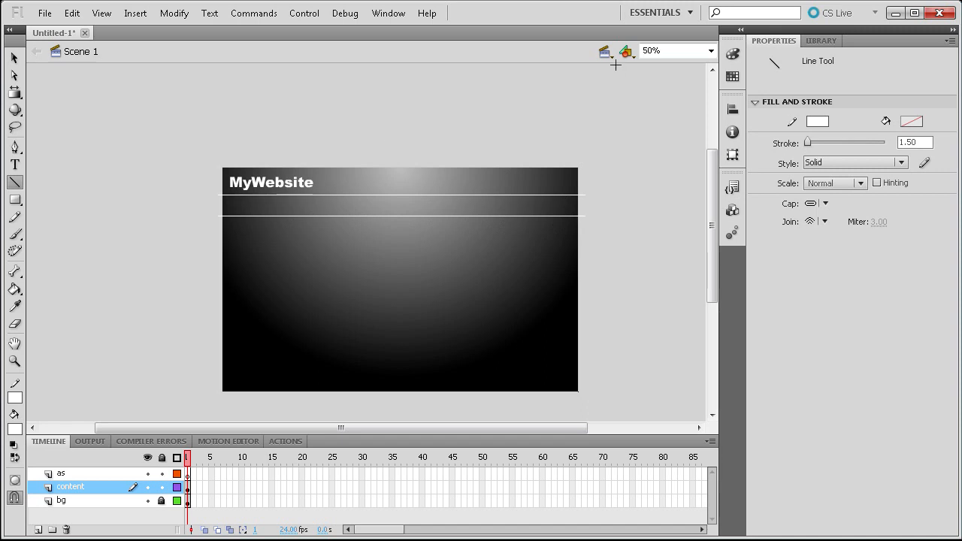
Move the lower white line up until it sits about 30 px below the upper one.
left_click(711, 51)
left_click(678, 109)
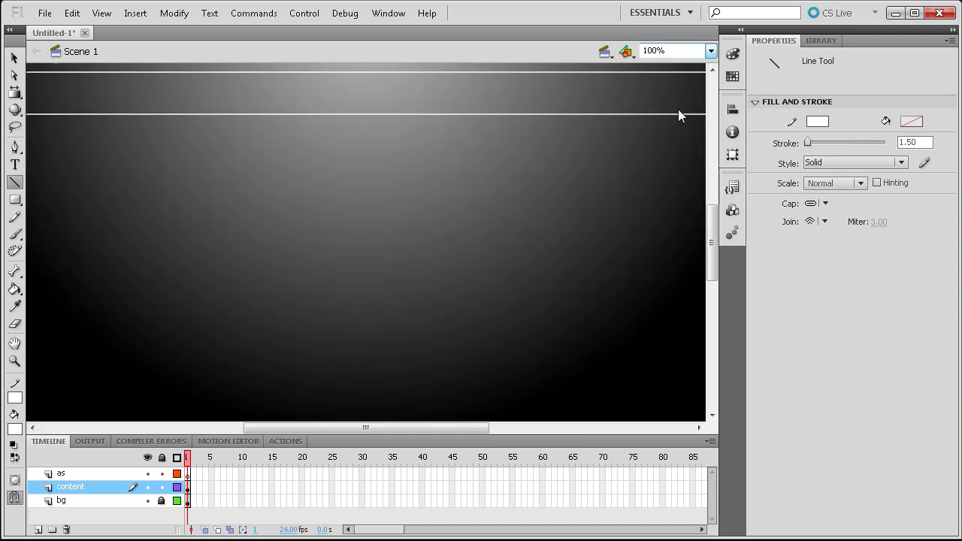
left_click_drag(305, 434, 266, 436)
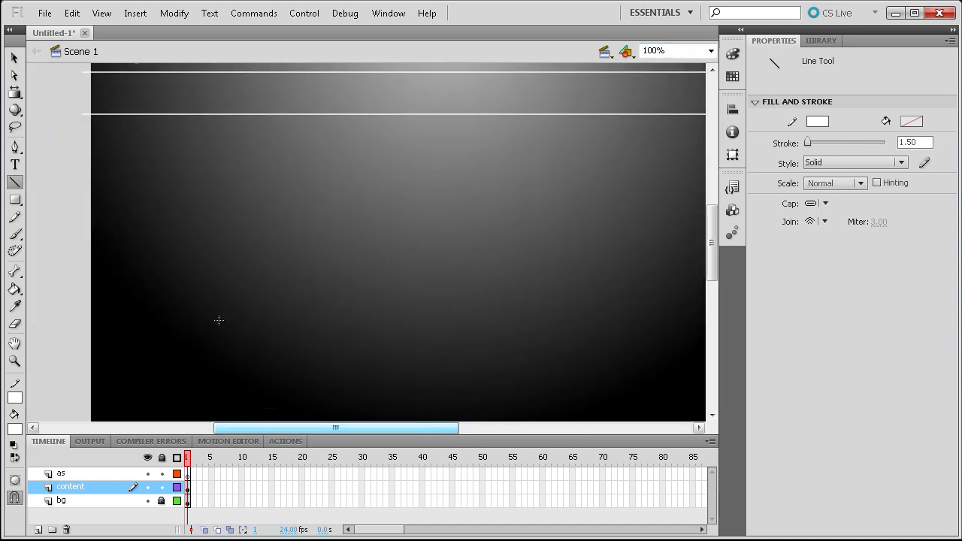
scroll(217, 318, "up", 4)
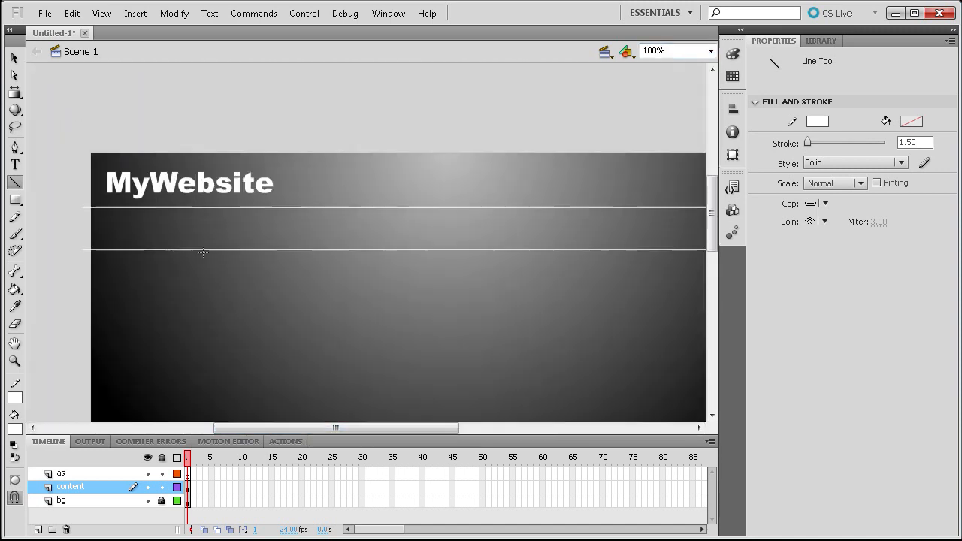
left_click(14, 75)
left_click(15, 75)
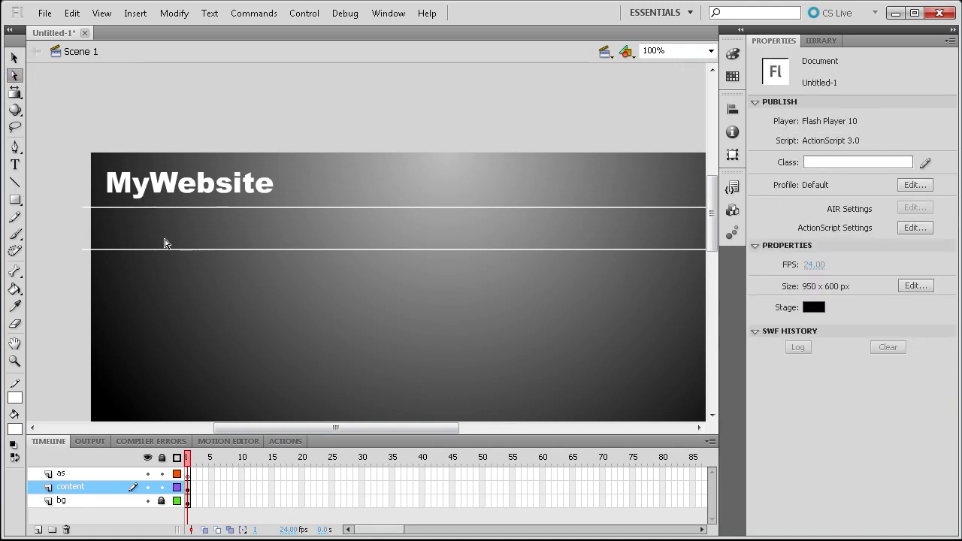
left_click(172, 250)
key("Up")
key("Up")
key("Up")
key("Up")
key("Up")
key("Up")
key("Up")
key("Up")
key("Up")
key("Up")
key("Up")
key("Up")
key("Up")
key("Up")
key("Up")
key("Up")
key("Up")
key("Up")
key("Up")
key("Up")
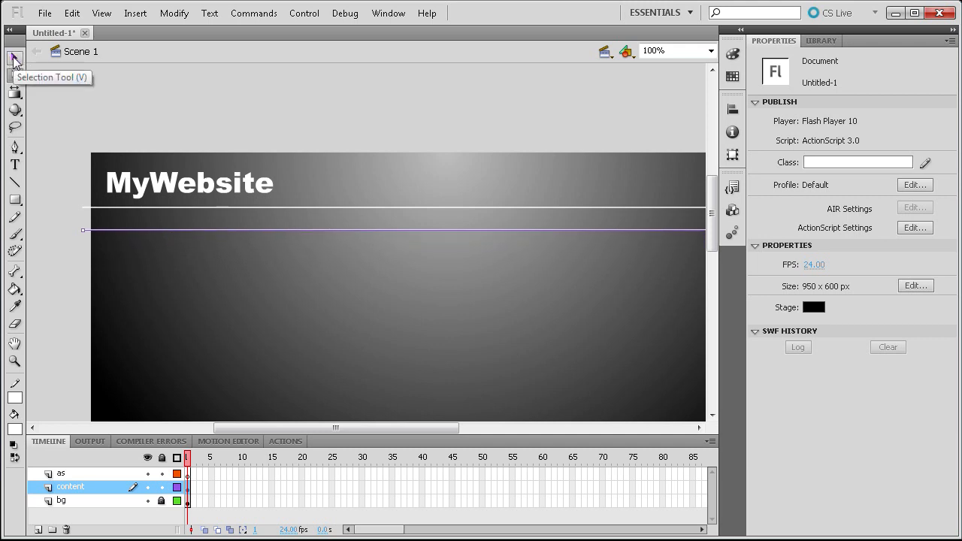
left_click(14, 60)
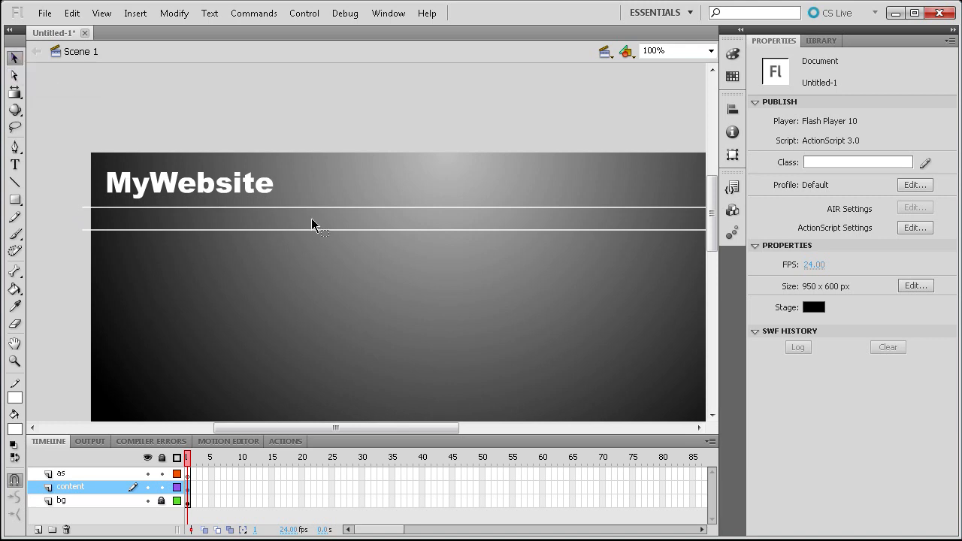
left_click_drag(313, 66, 441, 260)
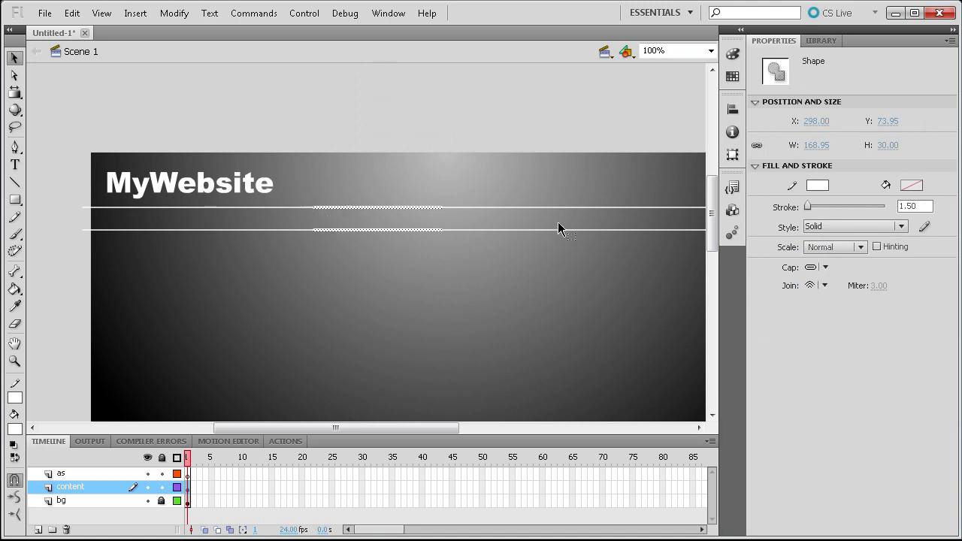
left_click(271, 121)
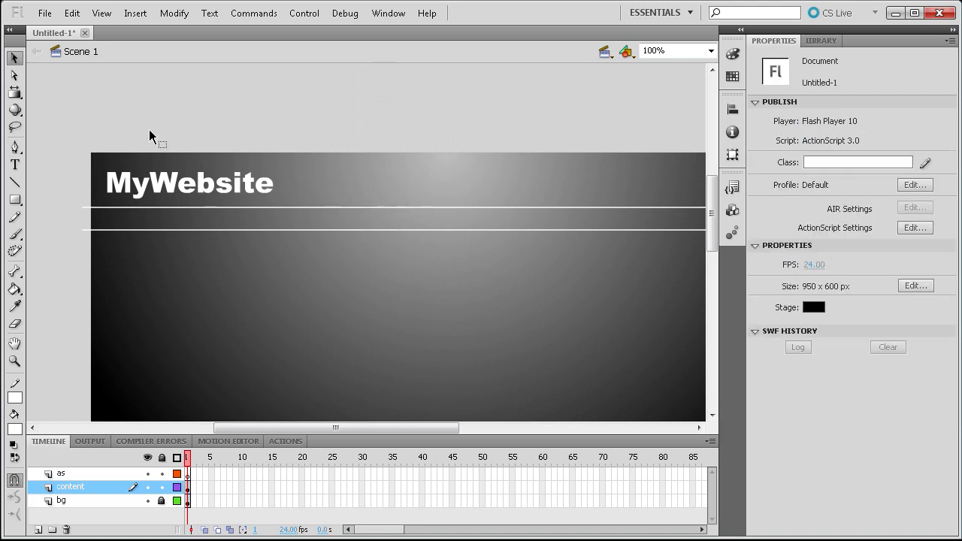
left_click(13, 77)
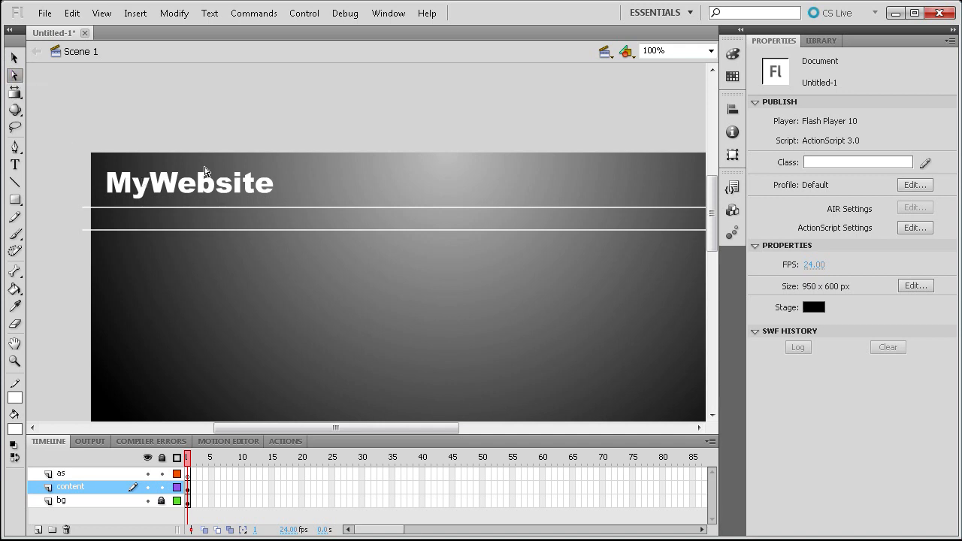
left_click(252, 208)
left_click(212, 230)
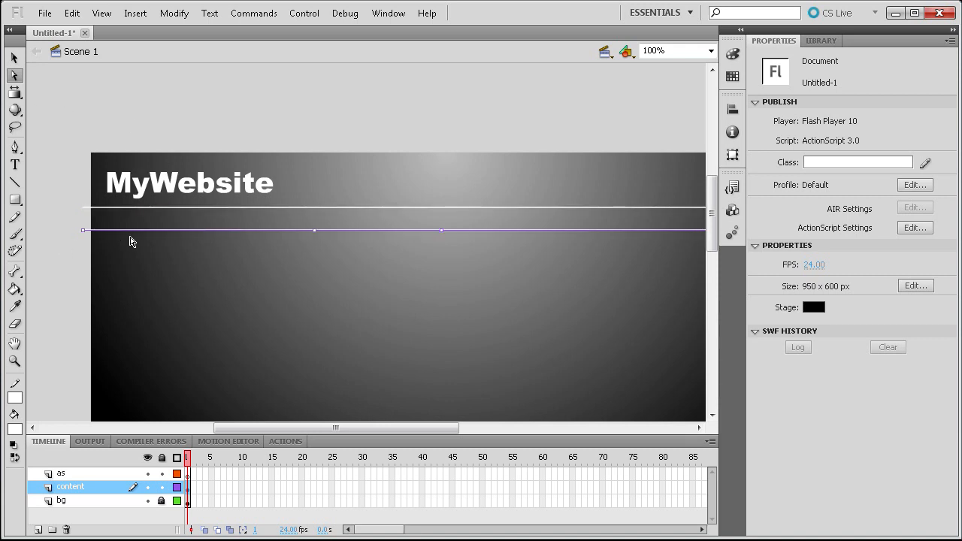
Add the static text "Home" in white at 24 pt under the MyWebsite title, at about X 39, Y 93.2.
left_click(15, 165)
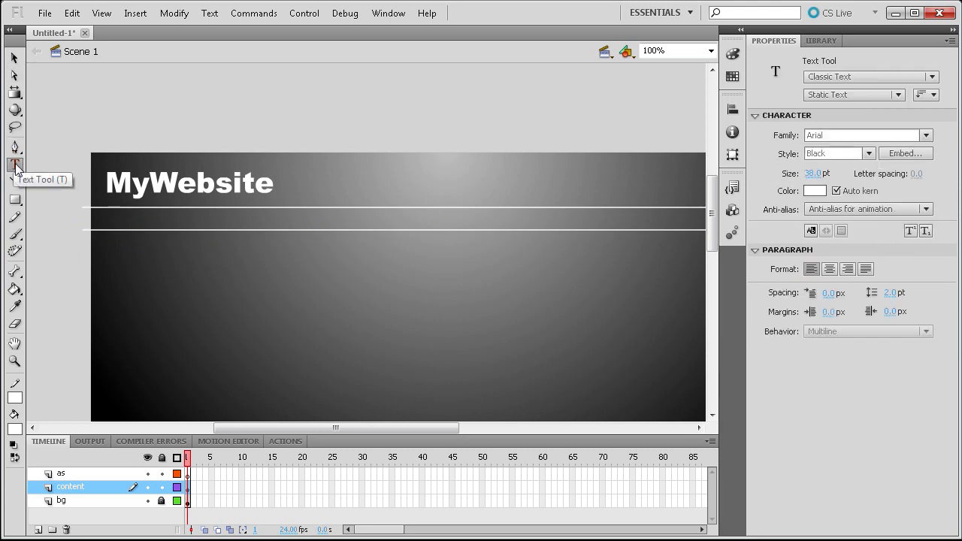
left_click(121, 256)
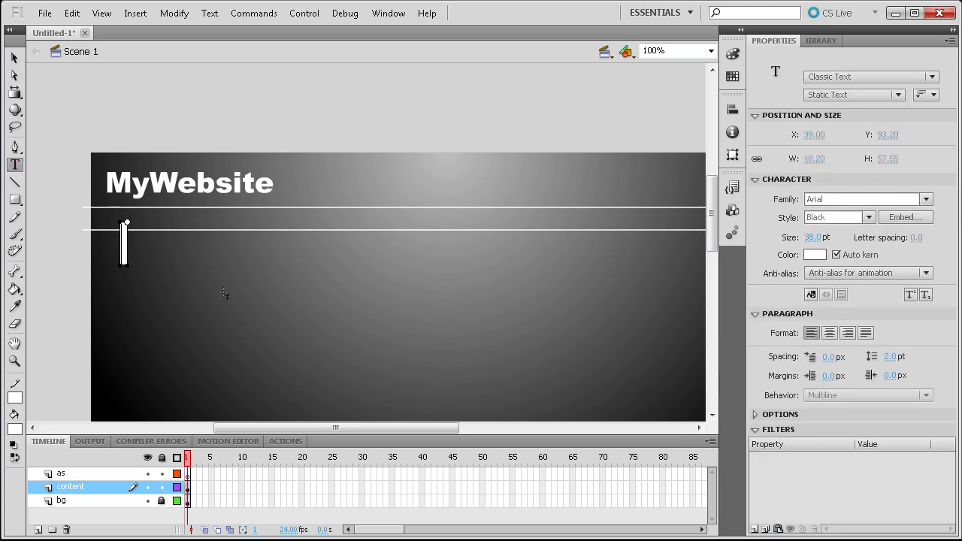
left_click(812, 237)
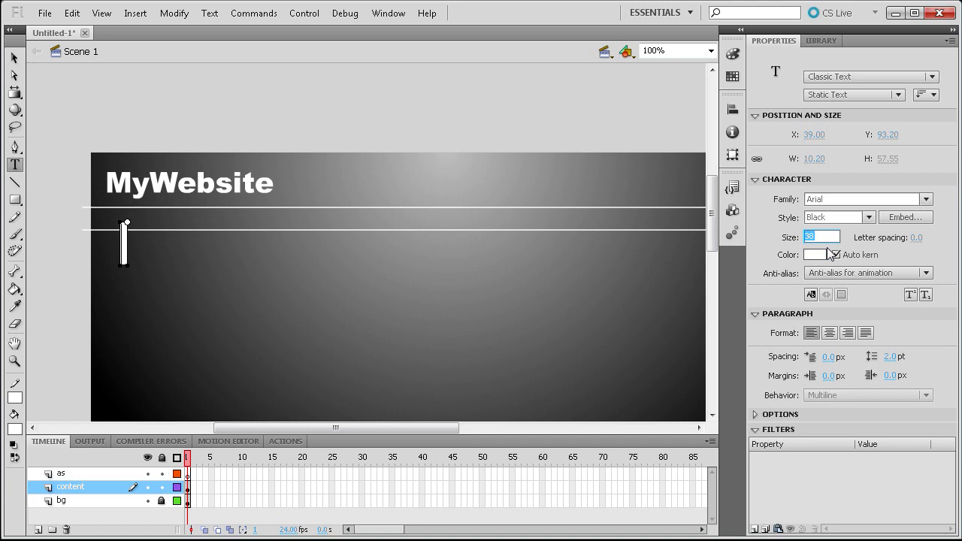
type("24")
key("Return")
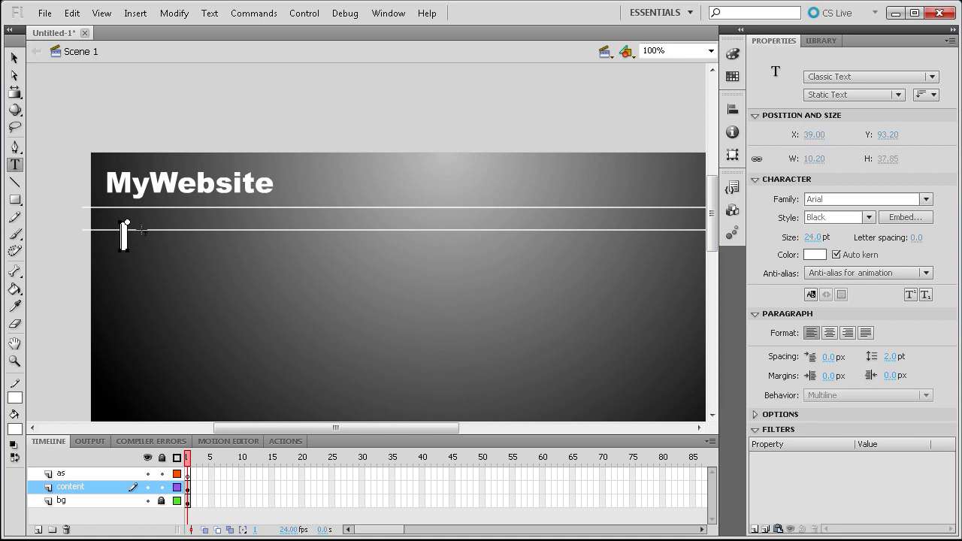
left_click(818, 236)
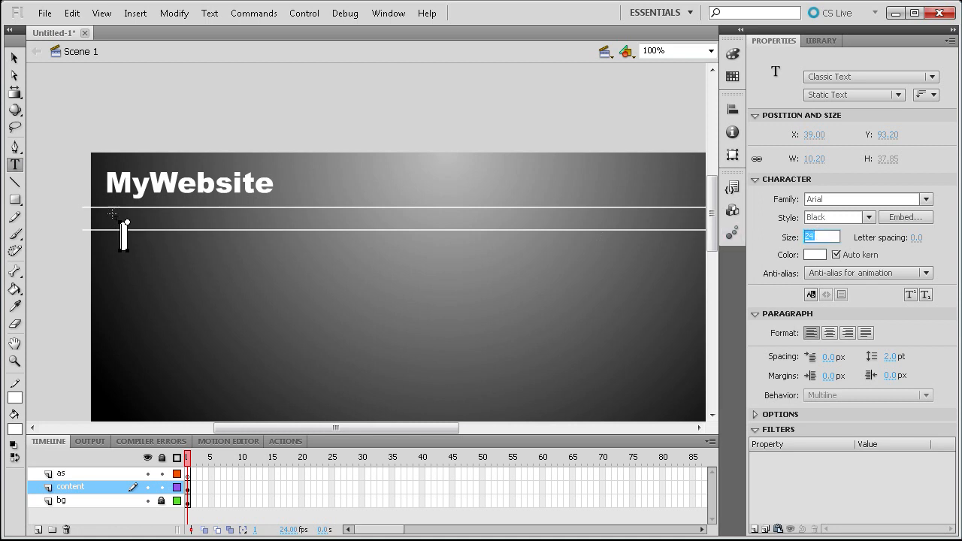
key("Return")
type("Home")
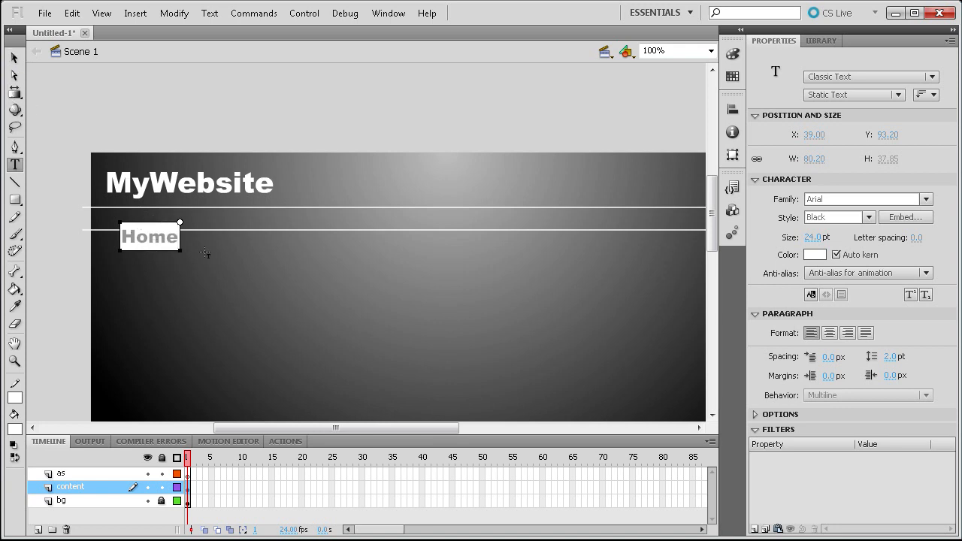
left_click(14, 58)
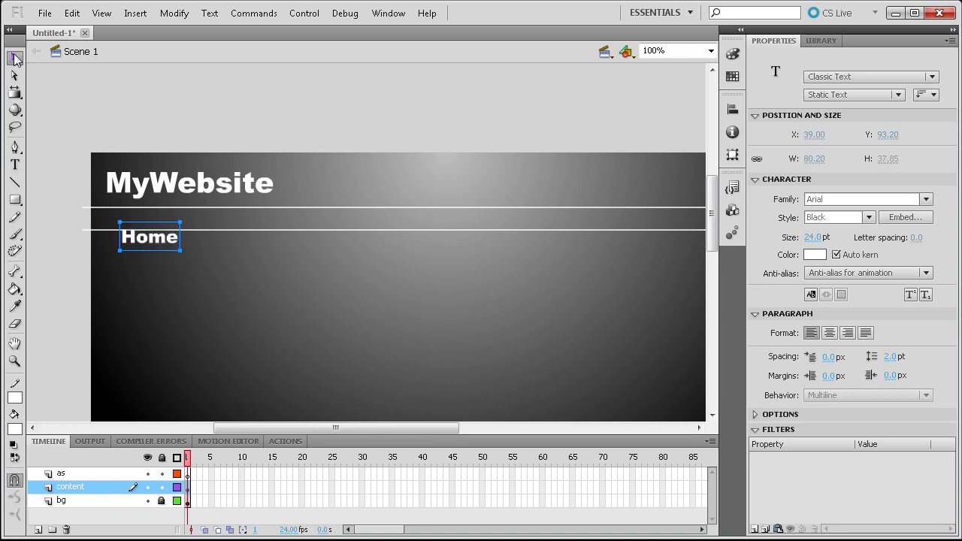
Add separate 24 pt text labels "About", "Services" and "Contact" in a row to the right of Home.
left_click(14, 165)
left_click(218, 239)
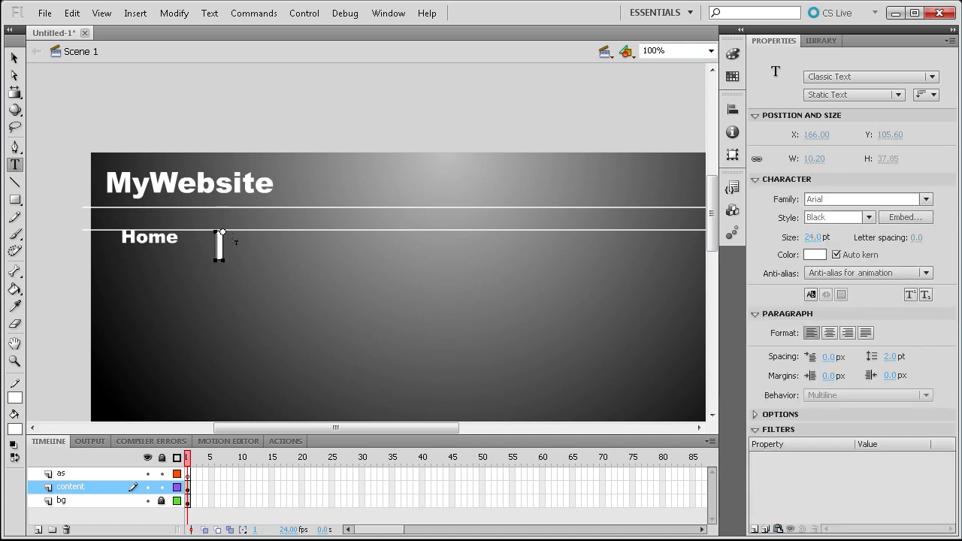
type("About")
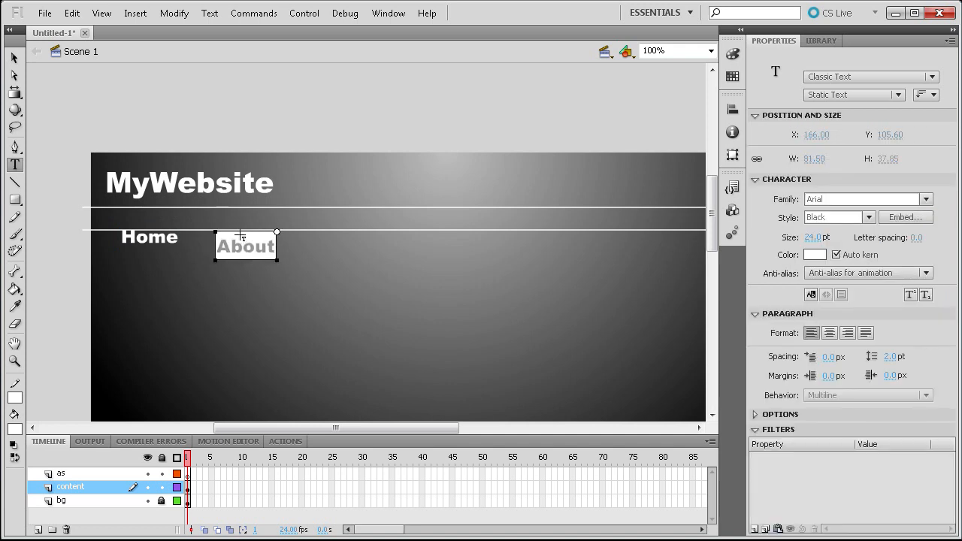
key("Escape")
left_click(319, 234)
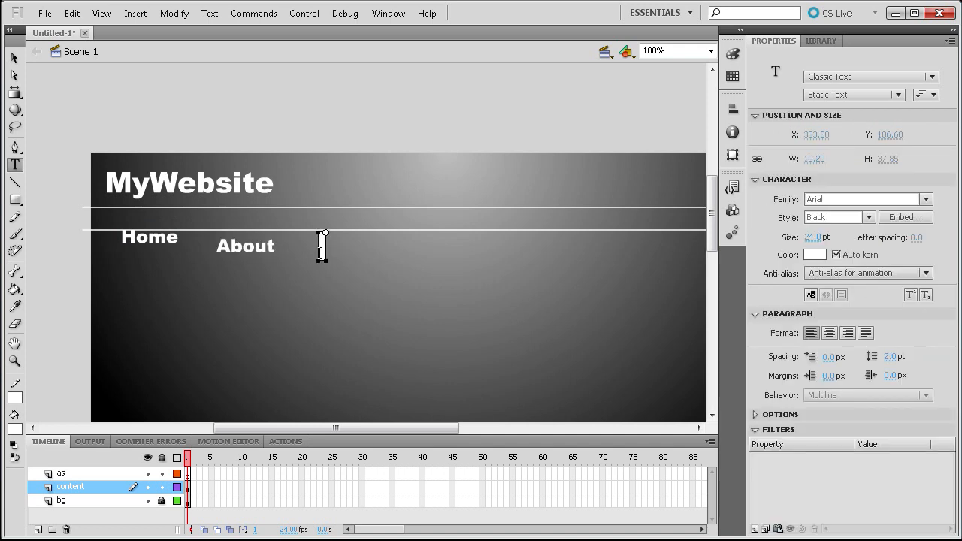
type("Services")
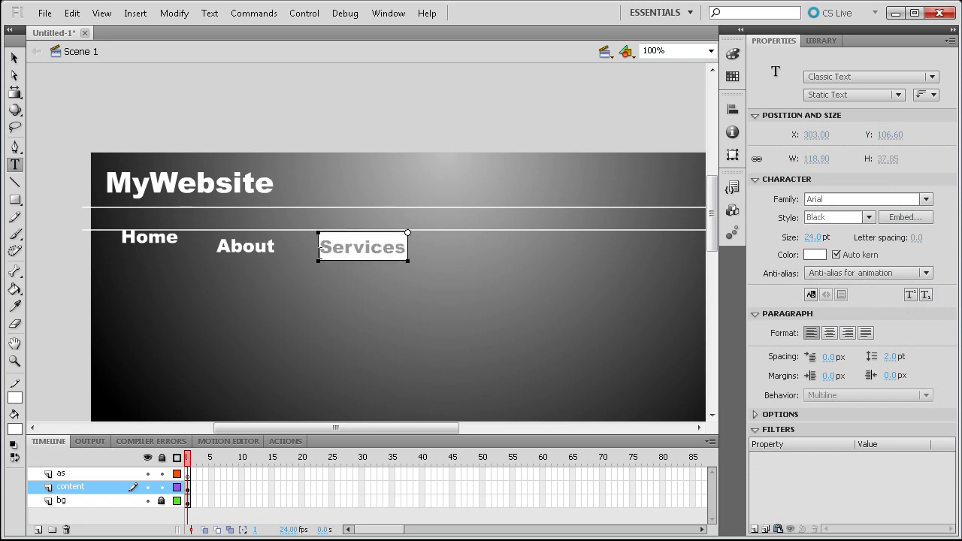
key("Escape")
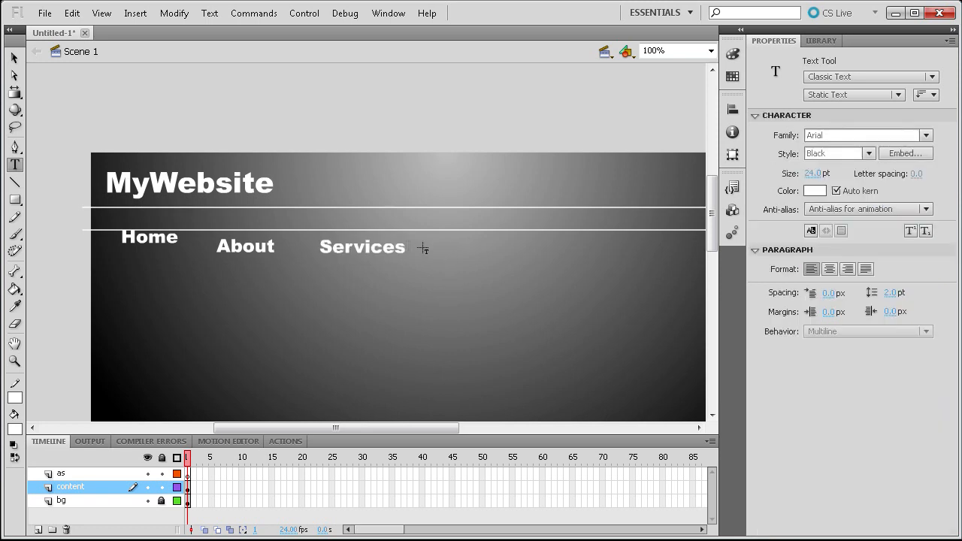
left_click(443, 230)
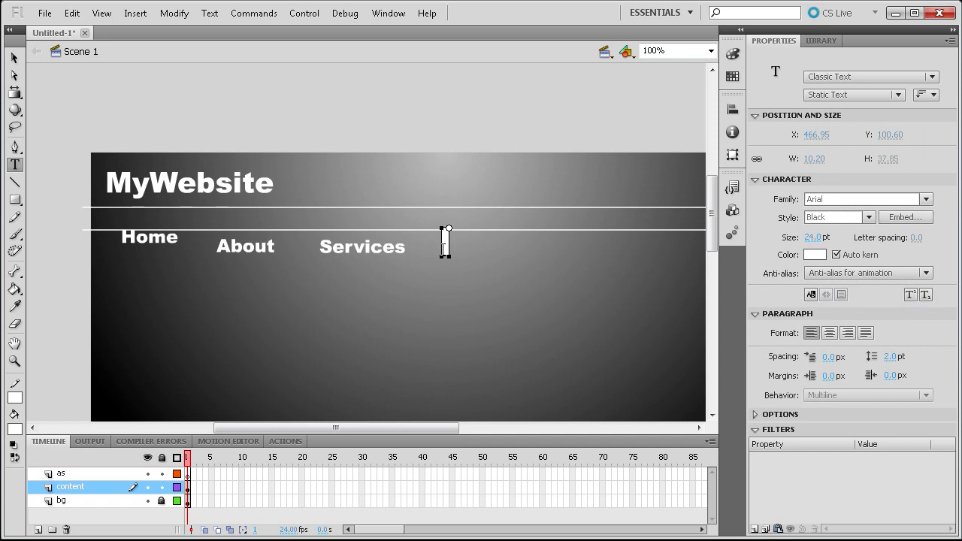
type("Contact")
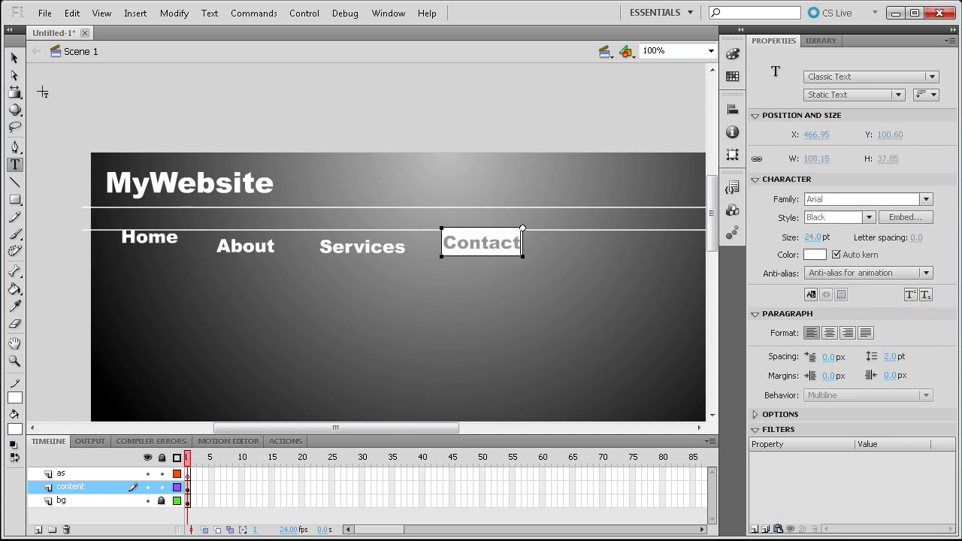
Place the Home label between the two white lines near the stage's left edge, and shift About to about X 141, Y 125.6.
left_click(14, 58)
left_click(153, 240)
left_click_drag(153, 242, 128, 220)
left_click_drag(259, 253, 220, 260)
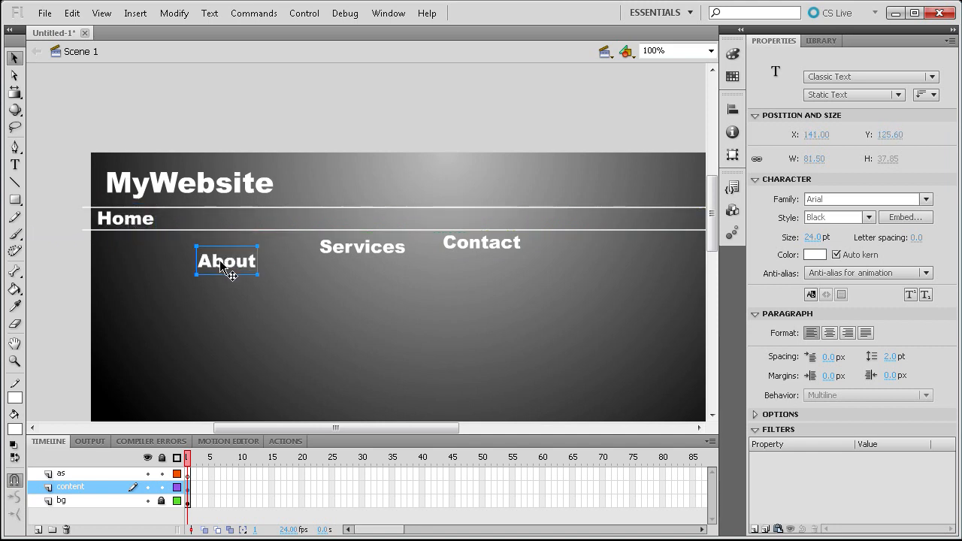
Add a "|" separator as its own text and place it just right of Home, at about X 87.2, Y 68.75.
left_click(14, 164)
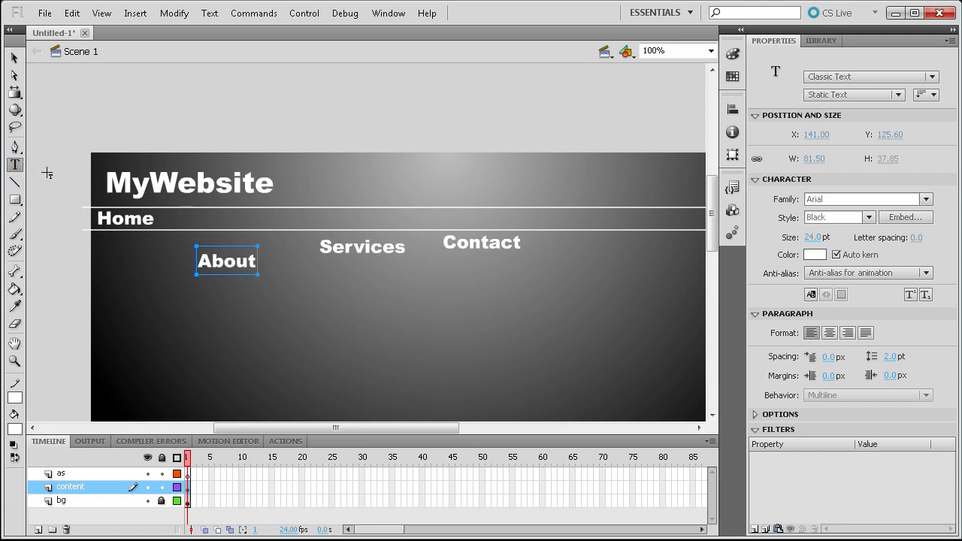
left_click(131, 306)
left_click(120, 294)
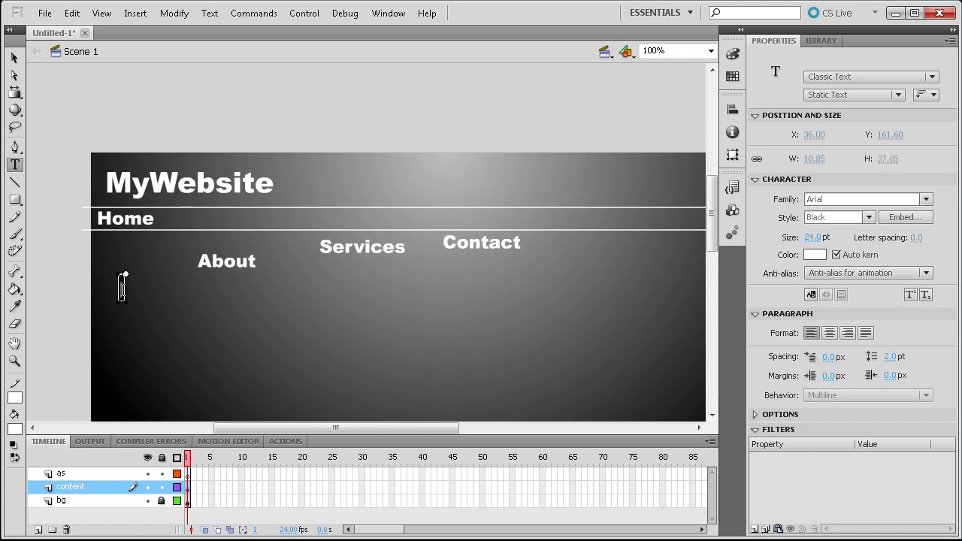
left_click(14, 58)
left_click_drag(120, 283, 159, 217)
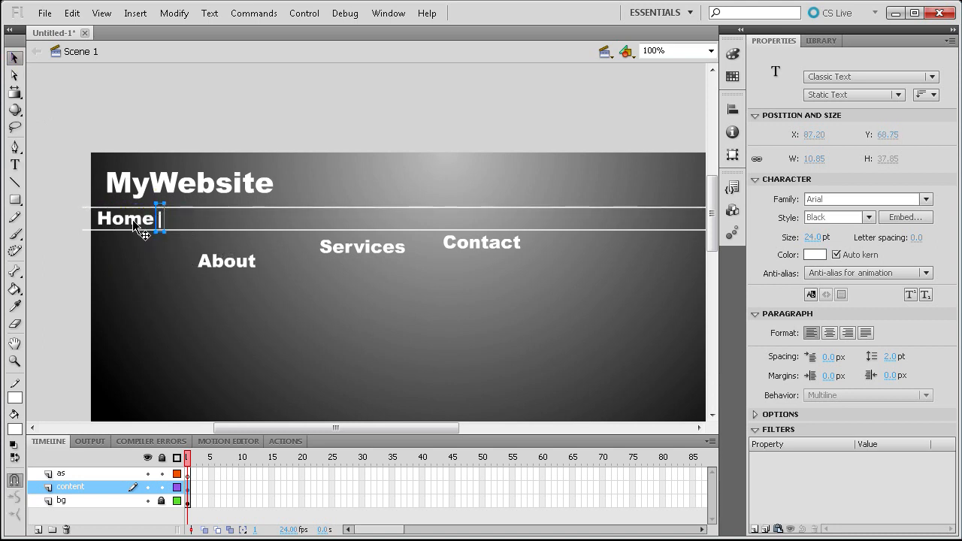
Place the About label between the white lines just after the separator, at X 101, Y 69.75.
left_click_drag(249, 277, 190, 220)
left_click(224, 257)
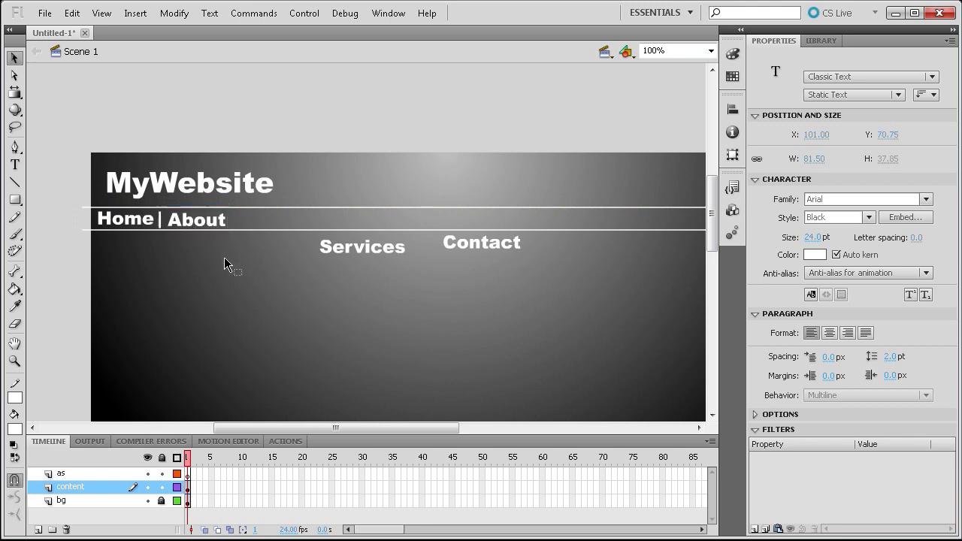
left_click(180, 221)
key("Up")
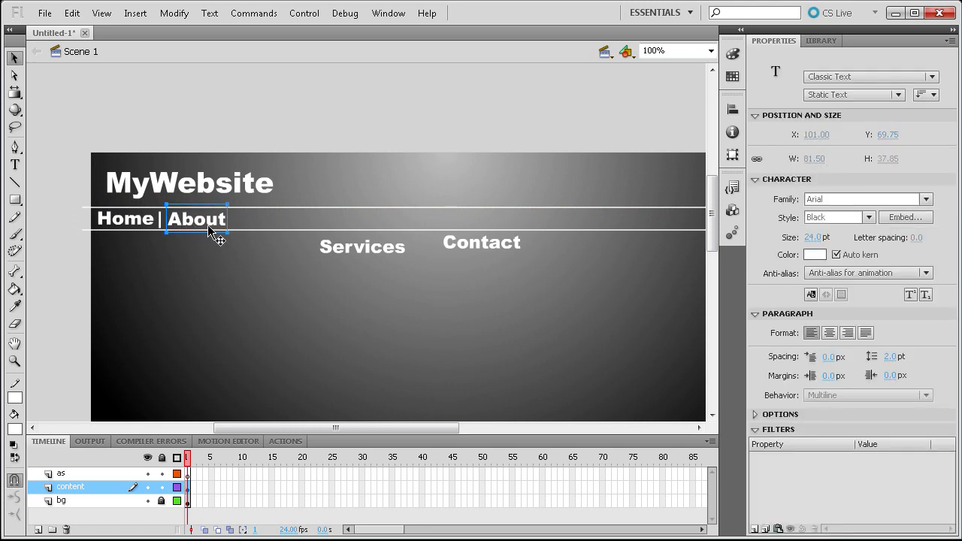
Place a copy of the "|" separator right after About, and move Services between the lines beside it, at X 194.05, Y 69.75.
left_click(376, 256)
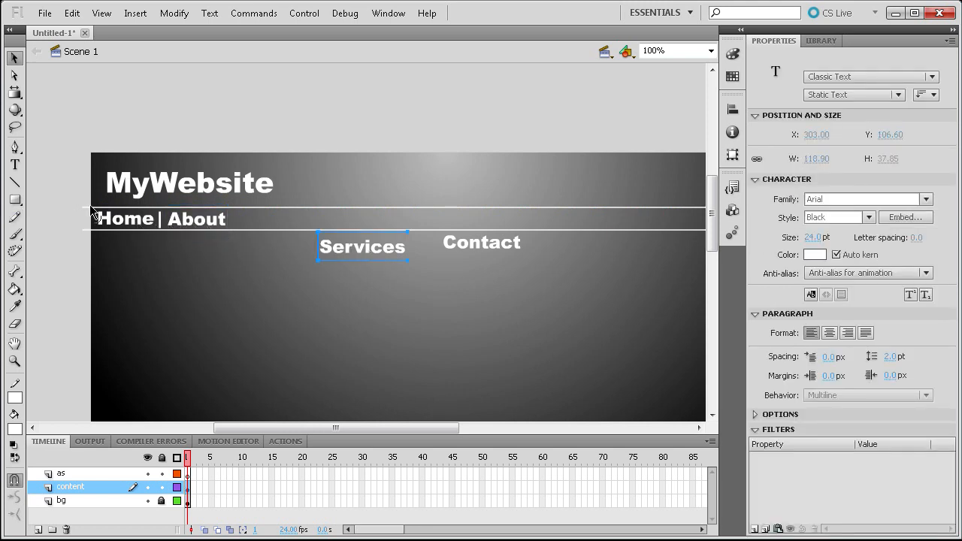
left_click(161, 218)
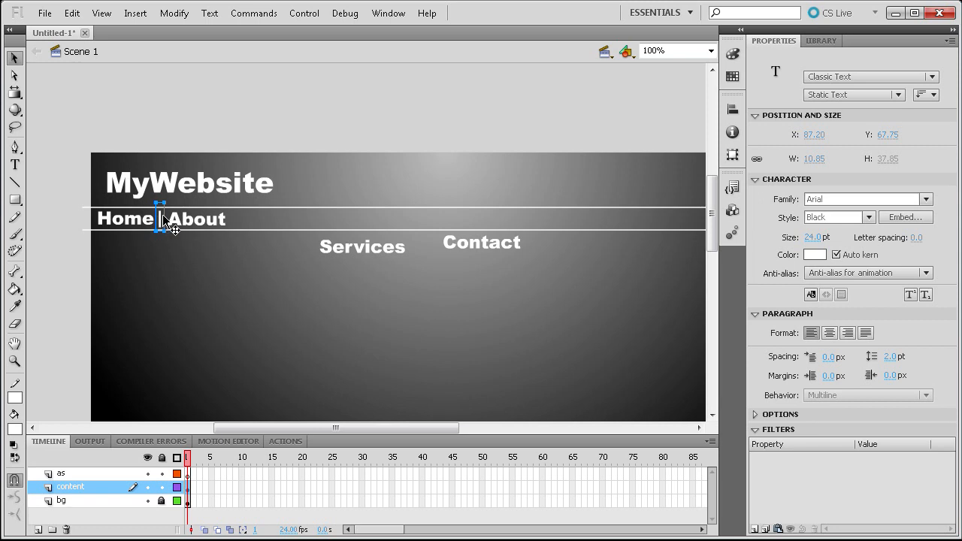
left_click_drag(162, 214, 231, 215)
left_click_drag(385, 257, 280, 219)
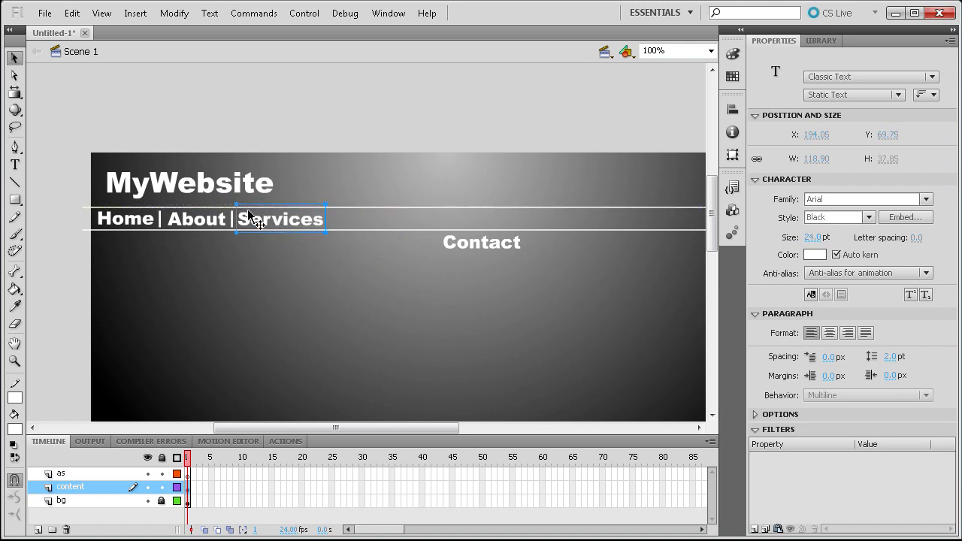
Copy the separator to just after Services at X 312.2, Y 67.75, and place Contact beside it at X 320.95, Y 69.75.
left_click(233, 217)
left_click_drag(231, 216, 297, 209)
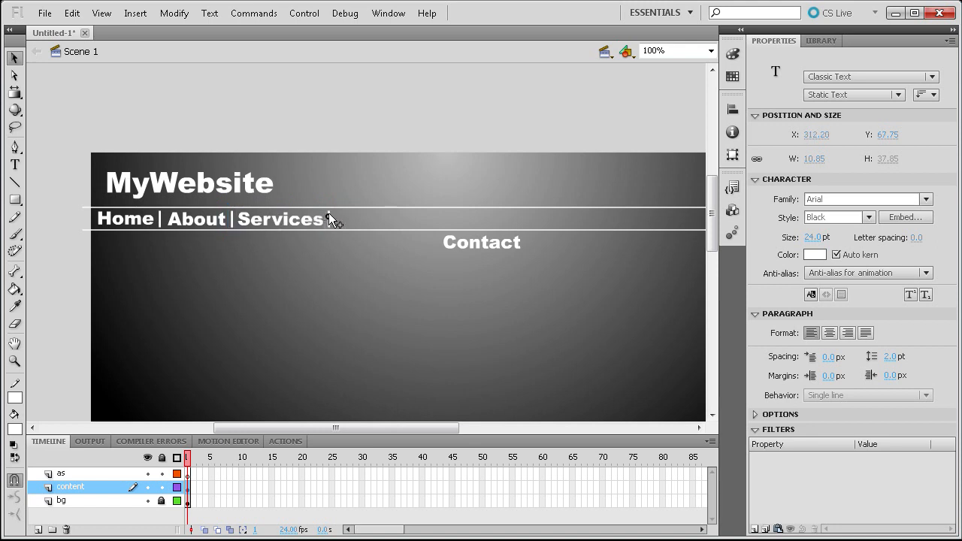
left_click_drag(474, 241, 375, 218)
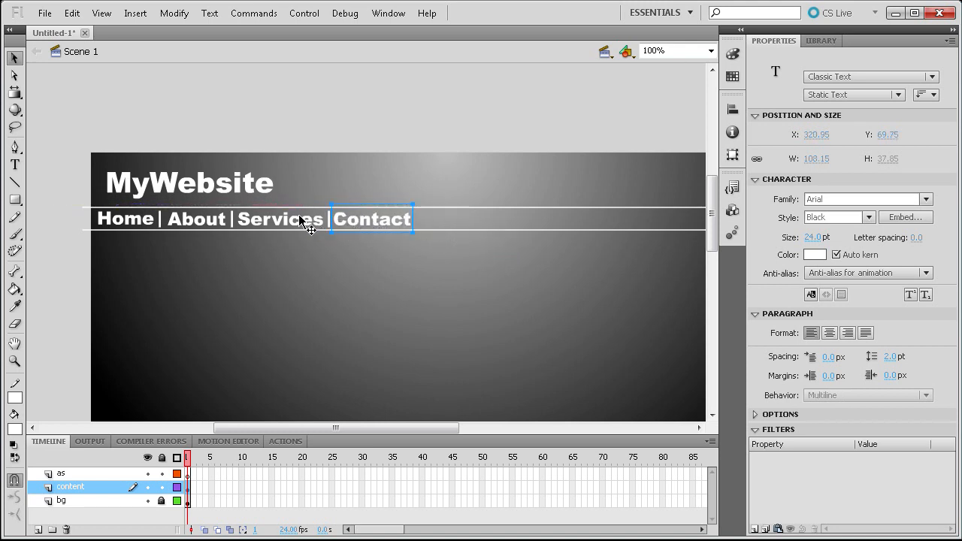
Place another copy of the "|" separator just after Contact, at X 429.15, Y 67.75.
left_click(329, 218)
left_click_drag(418, 227, 418, 227)
mouse_move(376, 428)
left_mouse_down()
mouse_move(454, 444)
mouse_move(334, 427)
mouse_move(470, 428)
mouse_move(387, 428)
left_mouse_up()
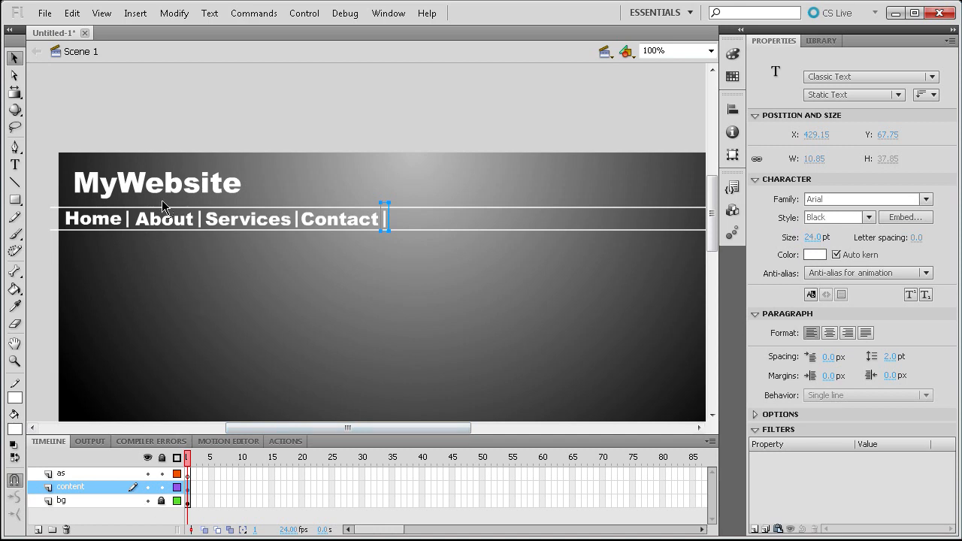
mouse_move(383, 439)
left_mouse_down()
mouse_move(346, 439)
mouse_move(379, 439)
left_mouse_up()
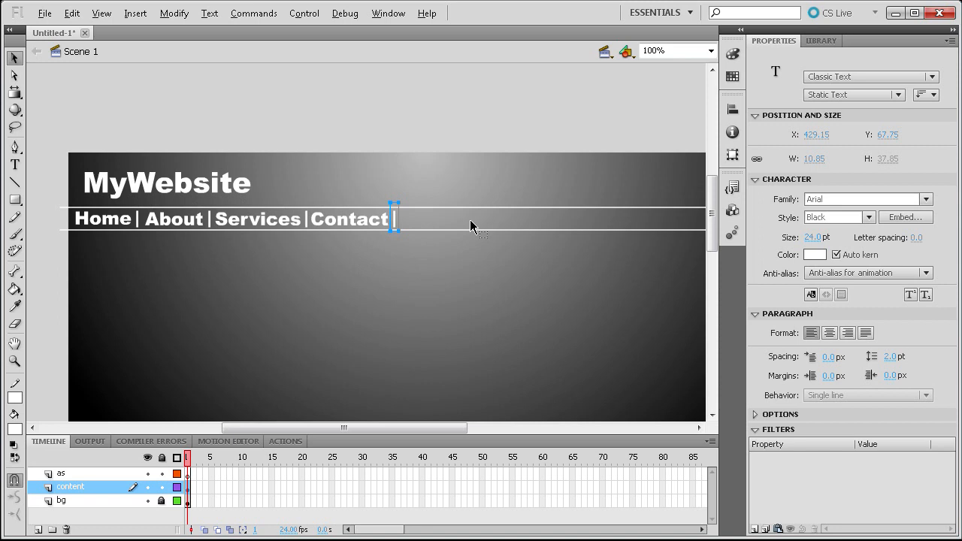
View the stage at 50% and start an empty text field below the navigation bar with the Text tool, at about X 36, Y 123.55.
scroll(470, 225, "down", 3)
left_click(711, 50)
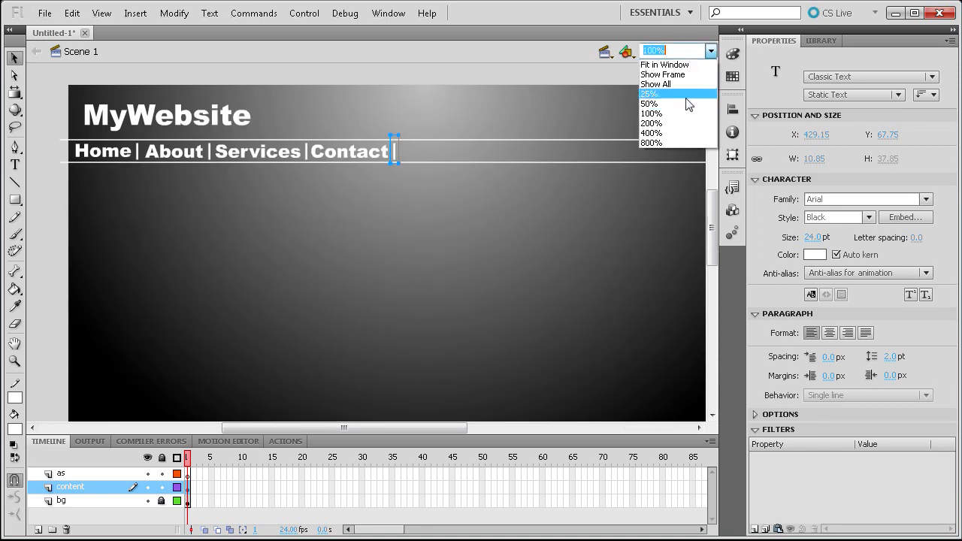
left_click(687, 103)
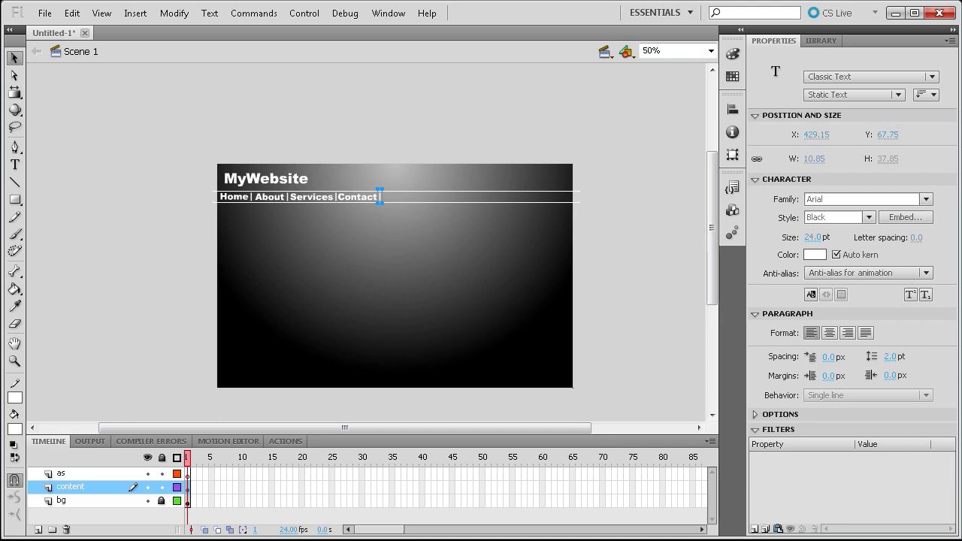
left_click(14, 165)
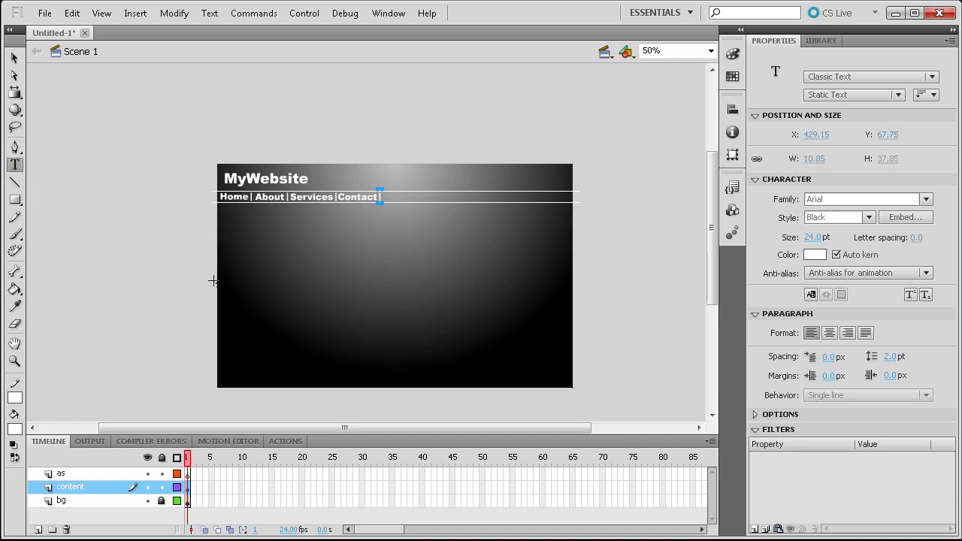
key("Escape")
left_click(232, 217)
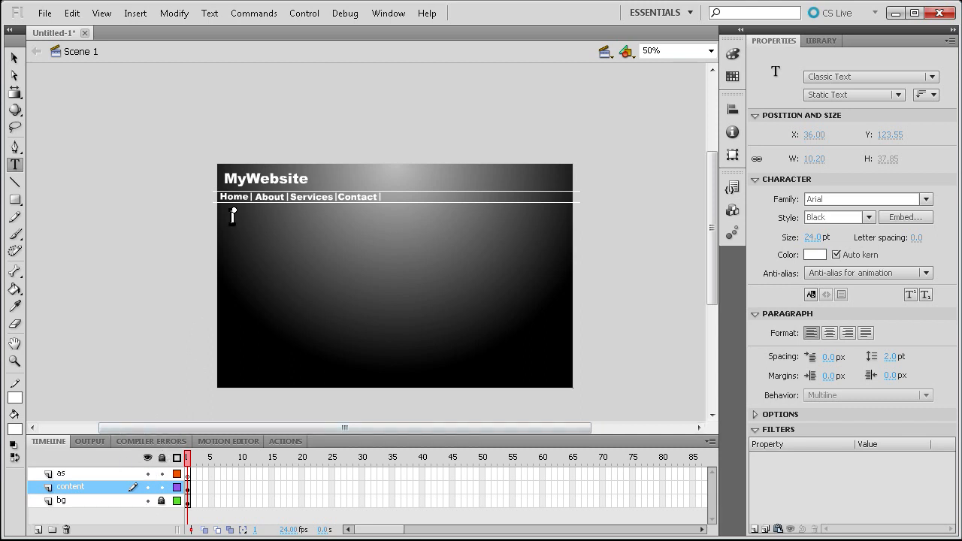
Switch to the Lorem Ipsum page in the browser and look through the selected placeholder paragraphs.
key("alt+Tab")
scroll(354, 265, "up", 3)
scroll(315, 310, "down", 1)
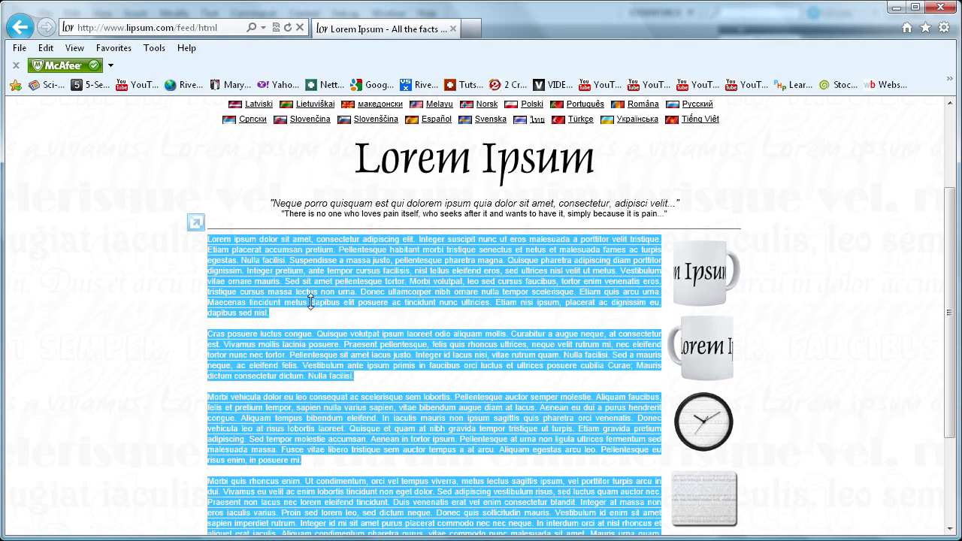
scroll(310, 297, "down", 5)
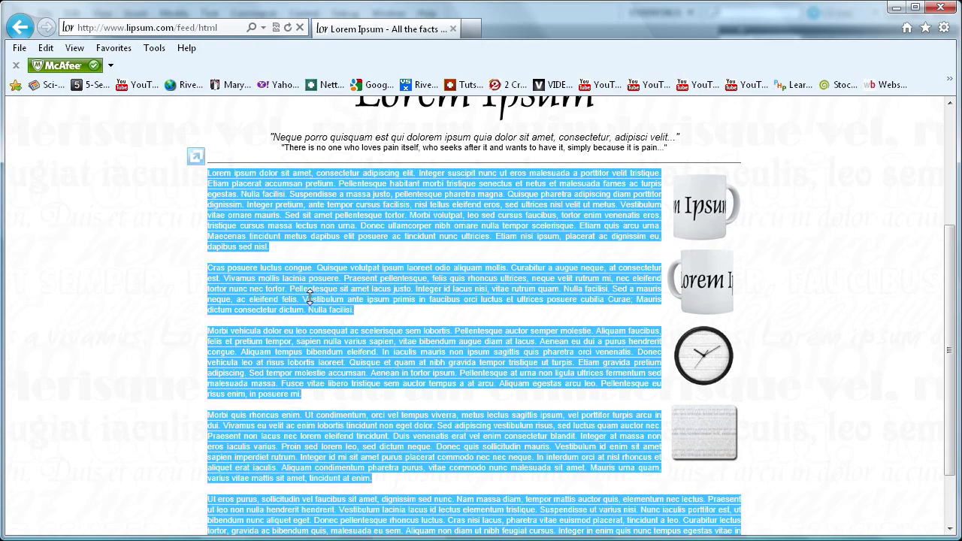
scroll(309, 297, "up", 6)
scroll(310, 297, "down", 1)
scroll(310, 297, "down", 3)
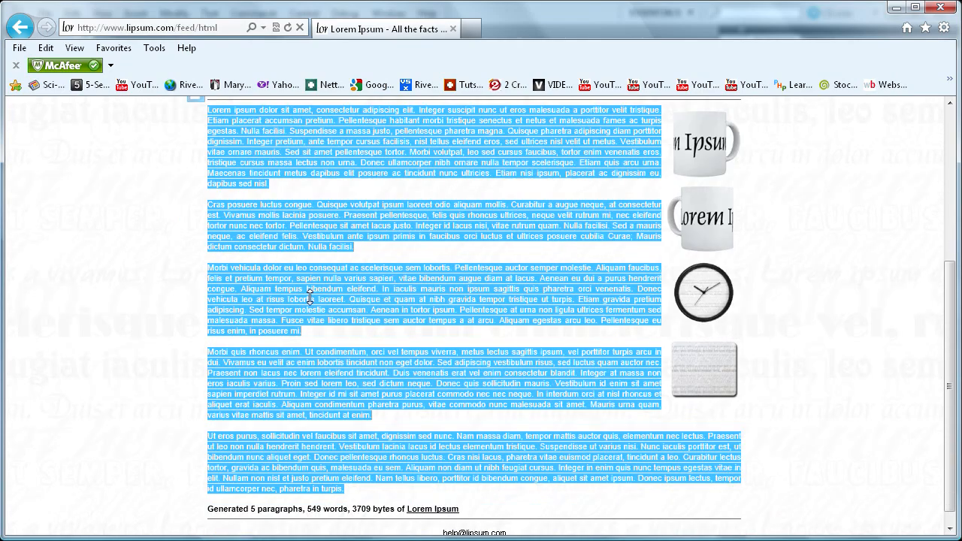
scroll(309, 297, "up", 2)
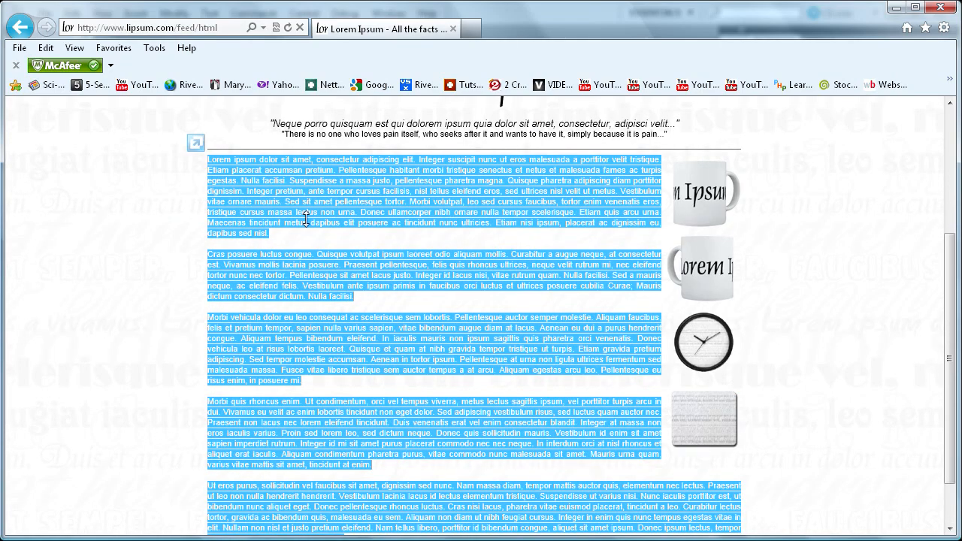
Return to Flash and paste the Lorem Ipsum paragraphs into a new text field below the navigation bar, at about X 56, Y 141.55.
key("alt+Tab")
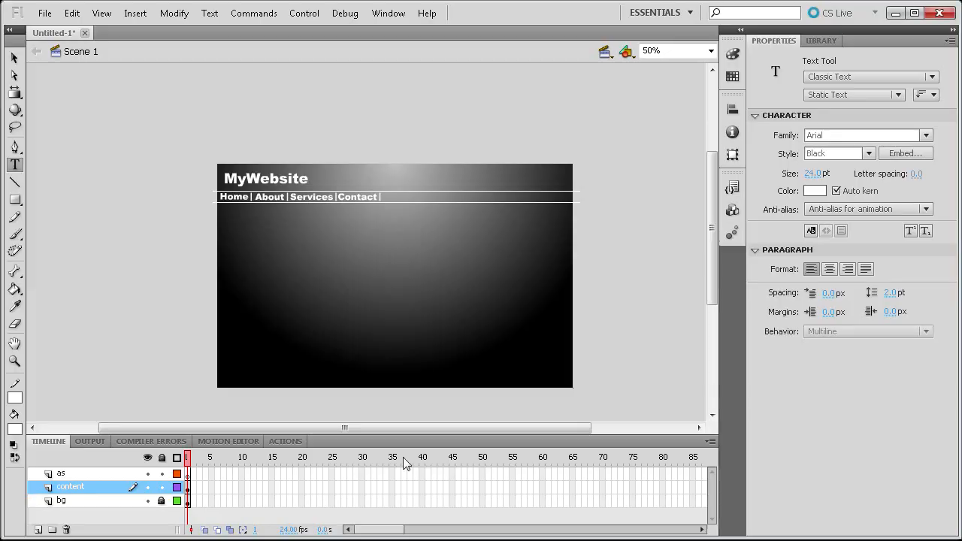
left_click(239, 224)
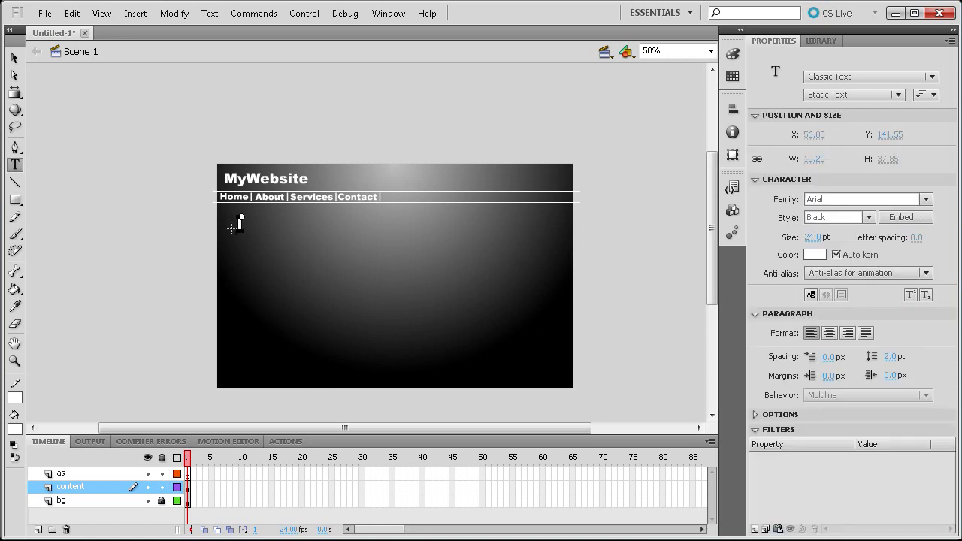
key("ctrl+v")
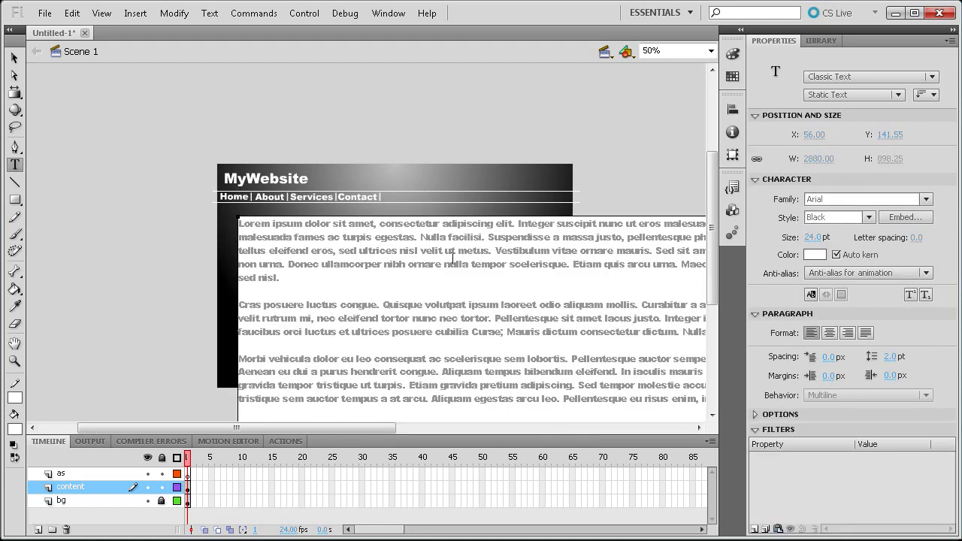
Try to set the pasted text's size to 14 pt without selecting the paragraphs.
left_click(818, 237)
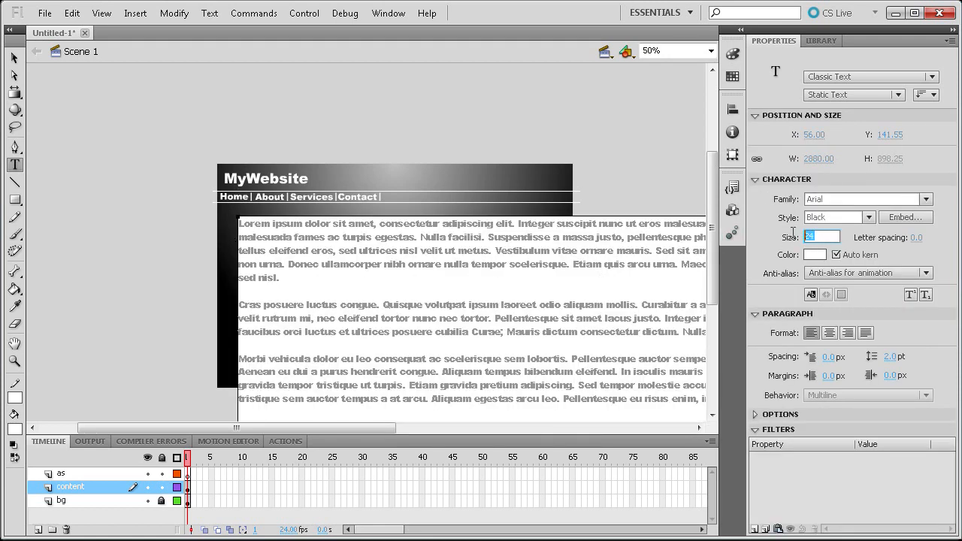
type("14")
key("Return")
Select all the pasted Lorem Ipsum paragraphs and set their font size to 14 pt.
scroll(446, 273, "down", 5)
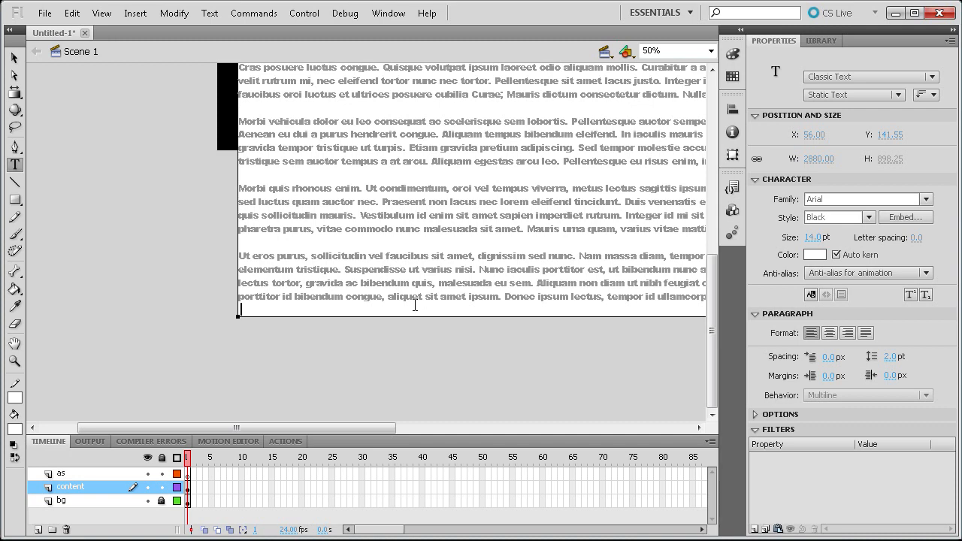
left_click(711, 50)
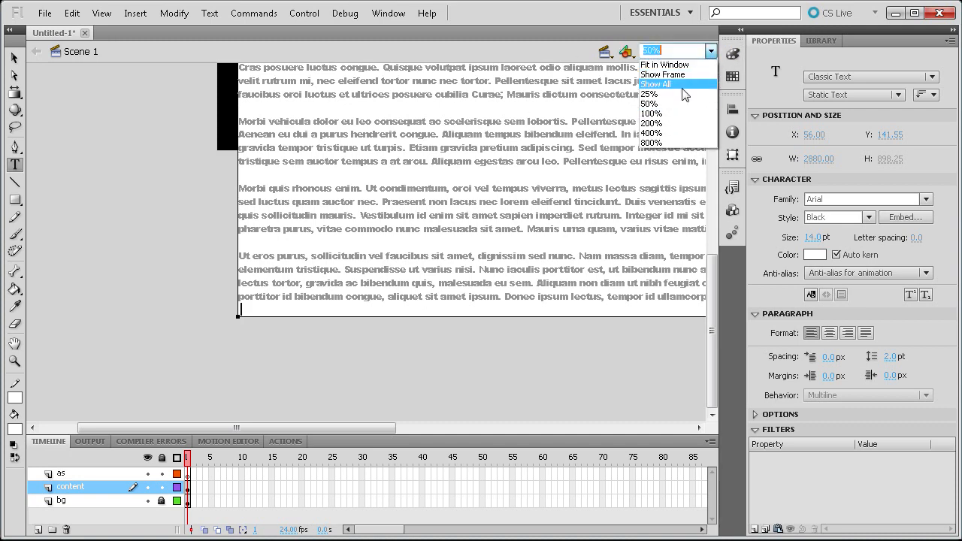
left_click(678, 96)
left_click_drag(528, 364, 175, 178)
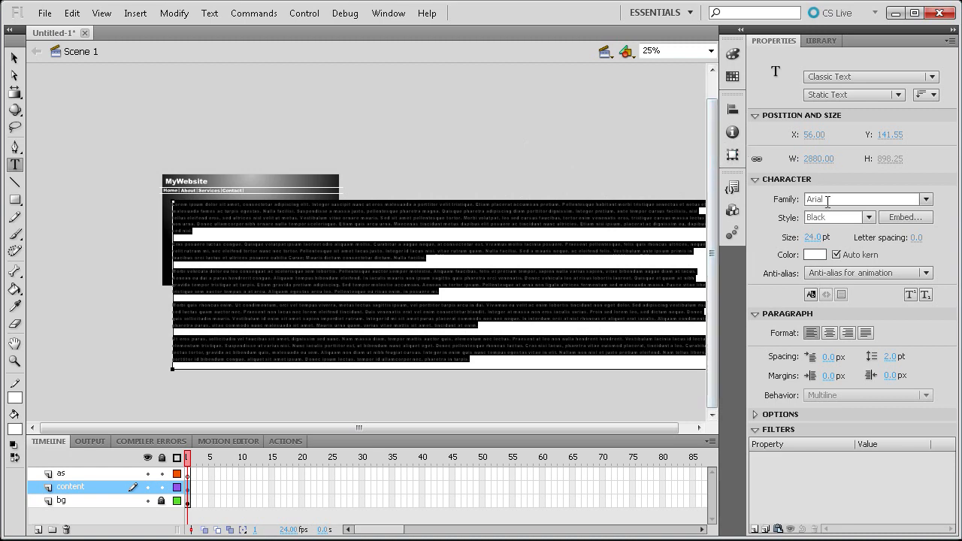
left_click(816, 237)
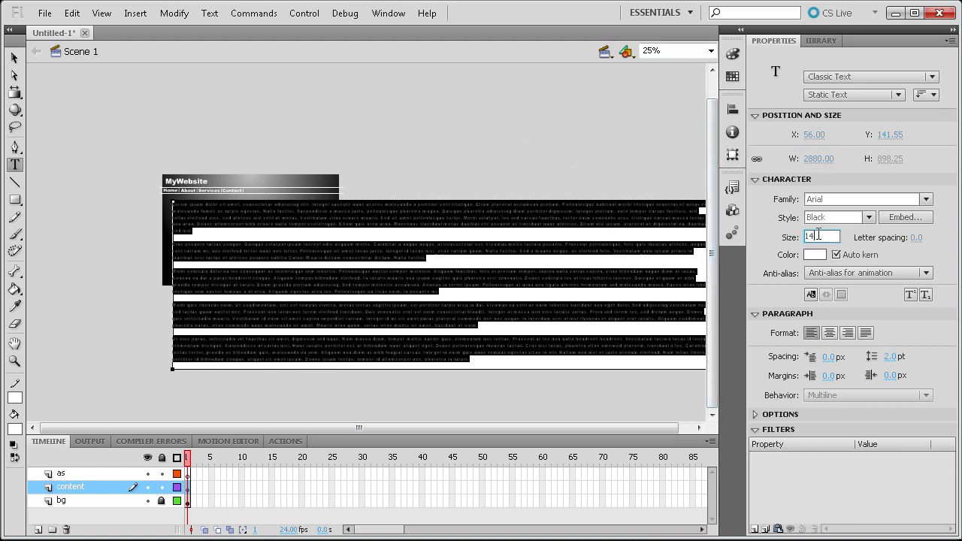
type("14")
key("Return")
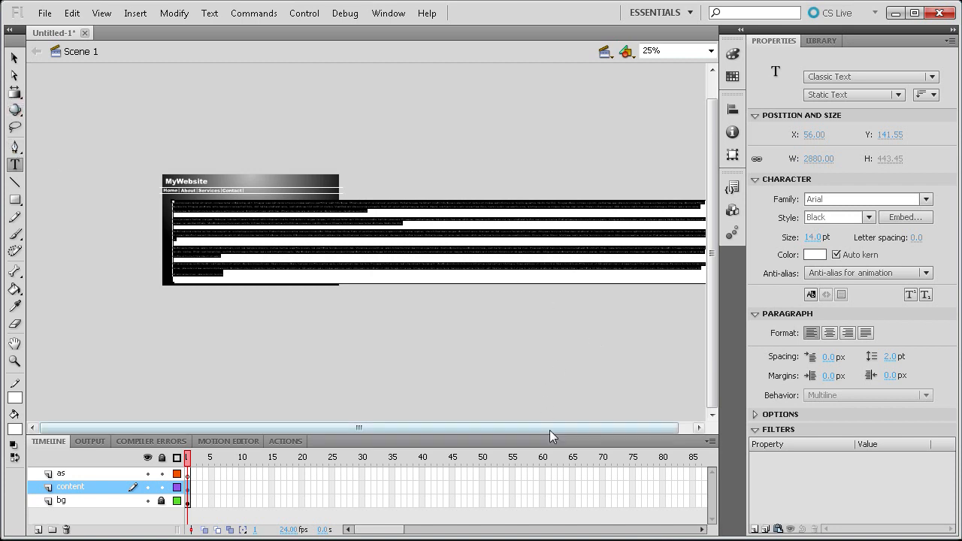
Narrow the text block to about 480 px wide and move it just under the navigation bar, to X 26, Y 117.55.
left_click_drag(549, 429, 563, 428)
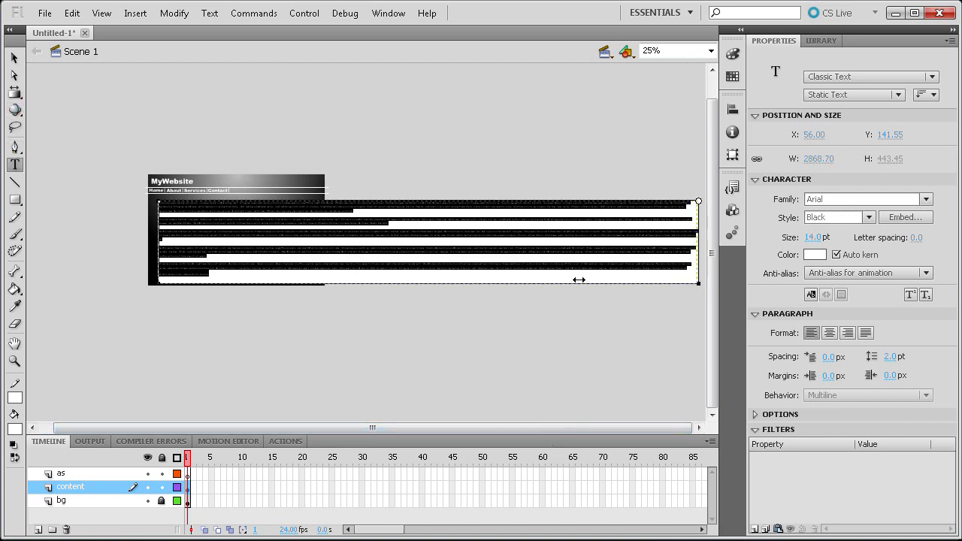
left_click_drag(298, 262, 248, 262)
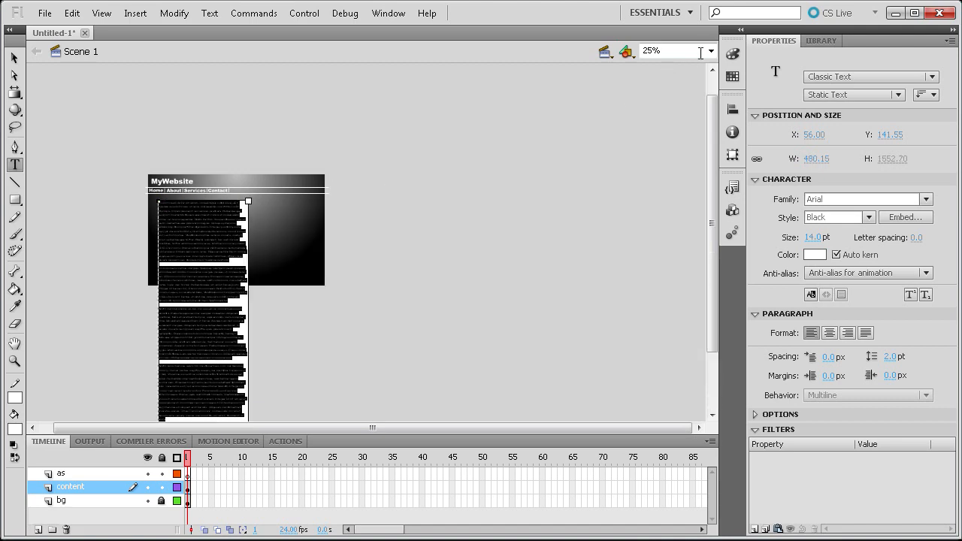
left_click(710, 51)
left_click(659, 104)
scroll(548, 189, "up", 5)
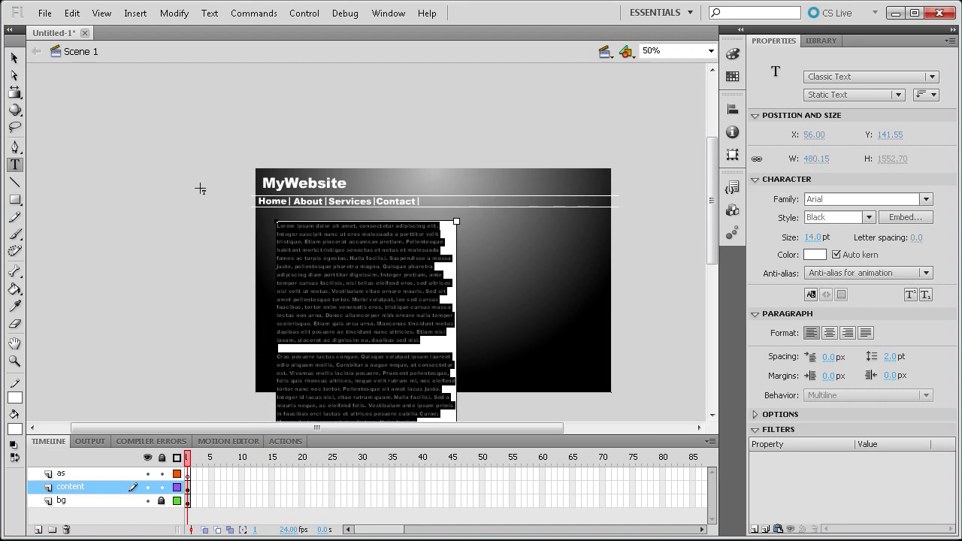
left_click(14, 58)
left_click_drag(350, 287, 339, 280)
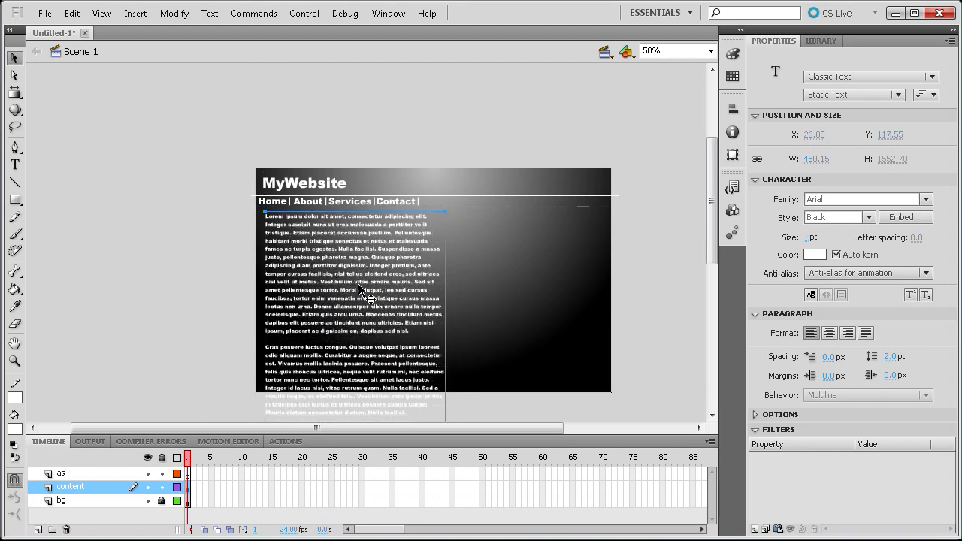
Widen the Lorem Ipsum text block to about 598 px, keeping its left edge in place.
left_click(14, 164)
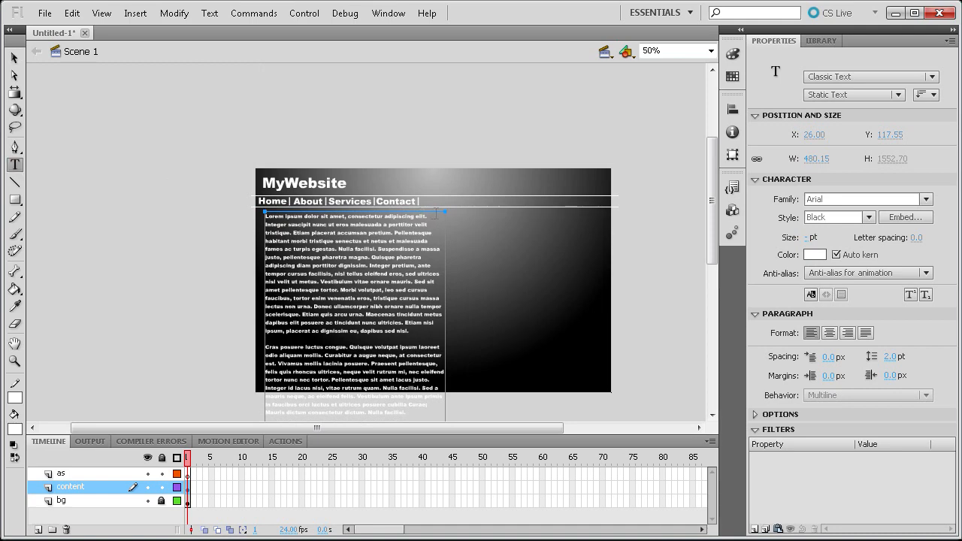
scroll(573, 305, "down", 10)
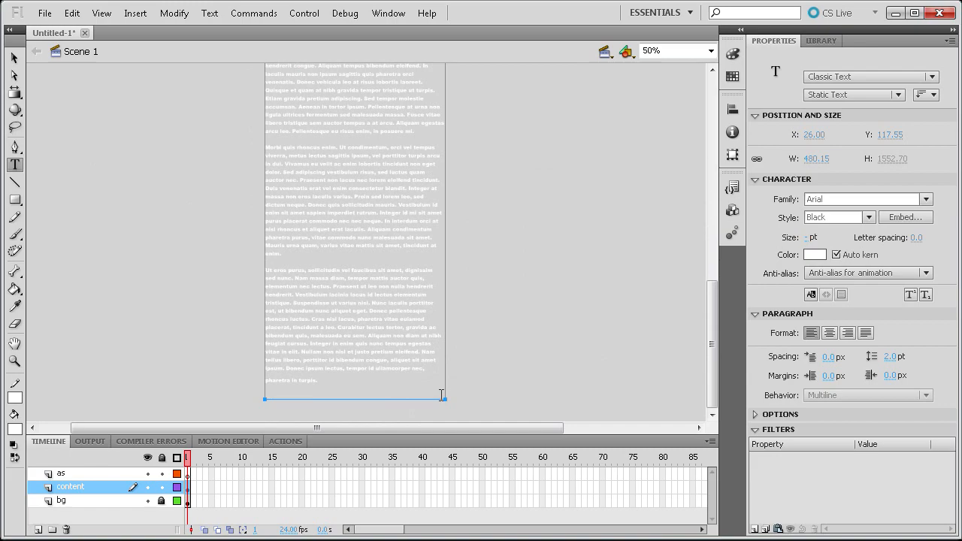
left_click(445, 397)
left_click_drag(449, 400, 485, 399)
scroll(486, 339, "up", 10)
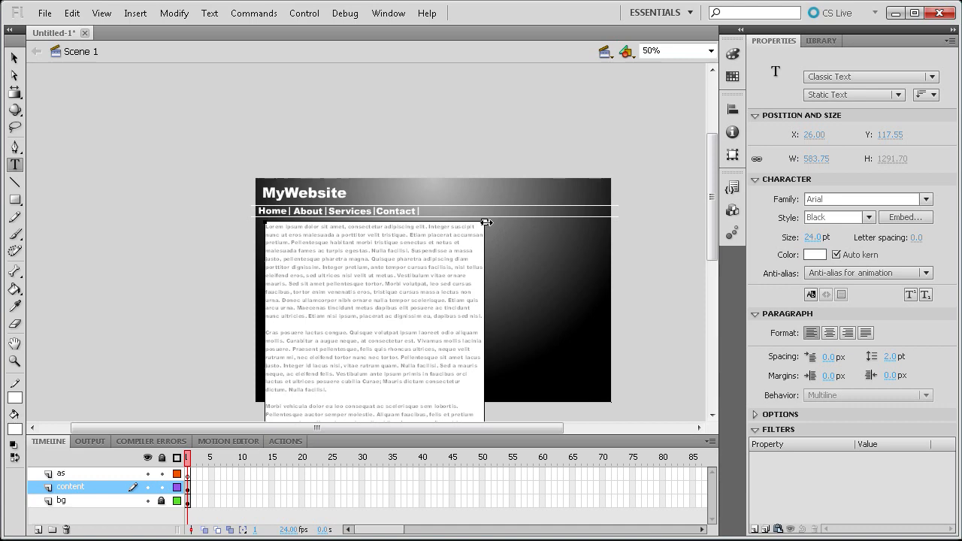
left_click_drag(489, 222, 489, 222)
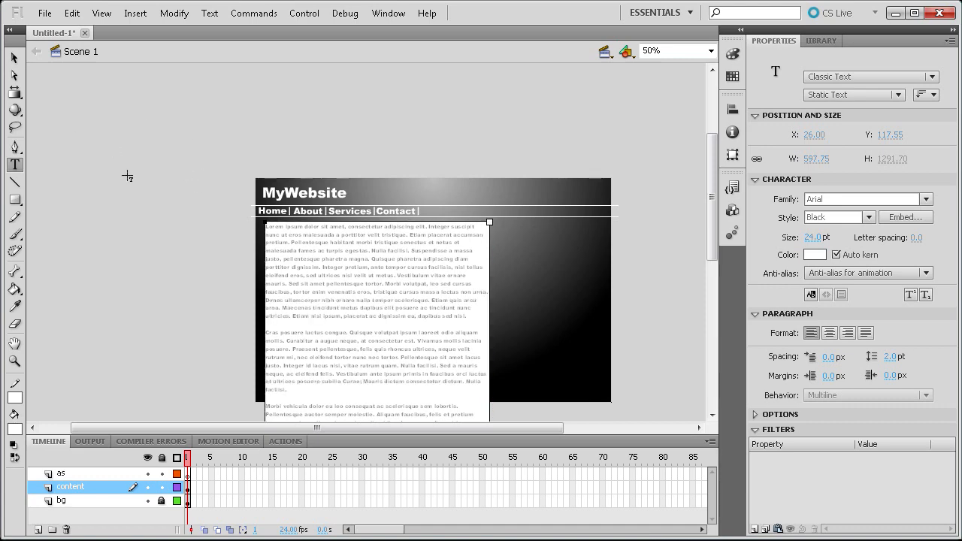
Delete the last two paragraphs of the Lorem Ipsum text, from "Morbi quis rhoncus enim" to the end.
scroll(313, 372, "down", 10)
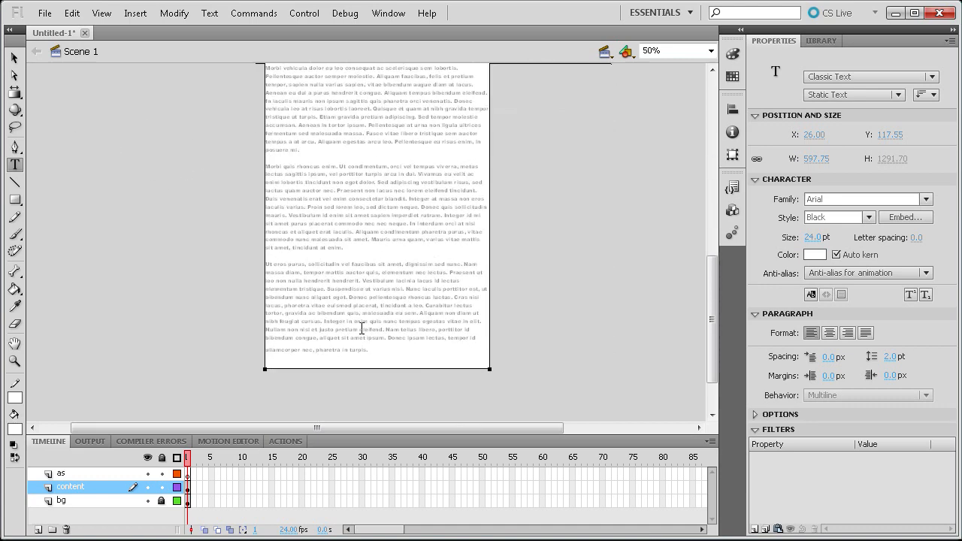
left_click_drag(302, 295, 233, 17)
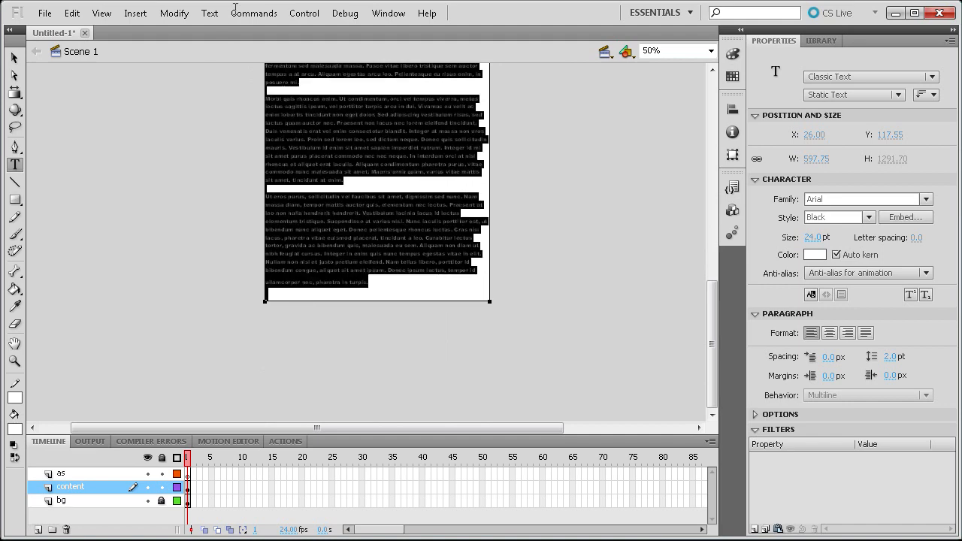
left_click_drag(265, 66, 267, 90)
key("Delete")
scroll(326, 105, "up", 7)
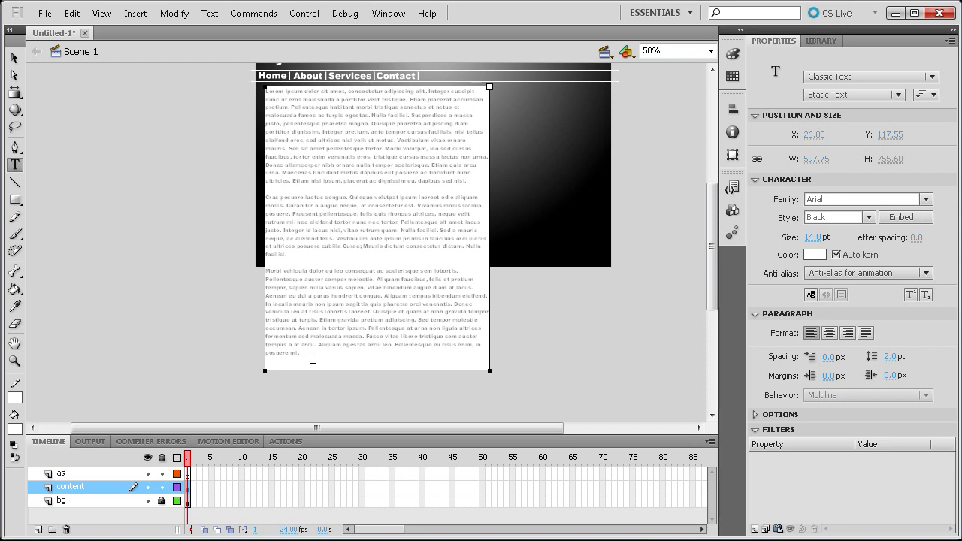
Delete the third Lorem Ipsum paragraph, starting "Morbi vehicula dolor", together with the empty lines after the second paragraph.
left_click_drag(313, 358, 245, 273)
key("Delete")
key("BackSpace")
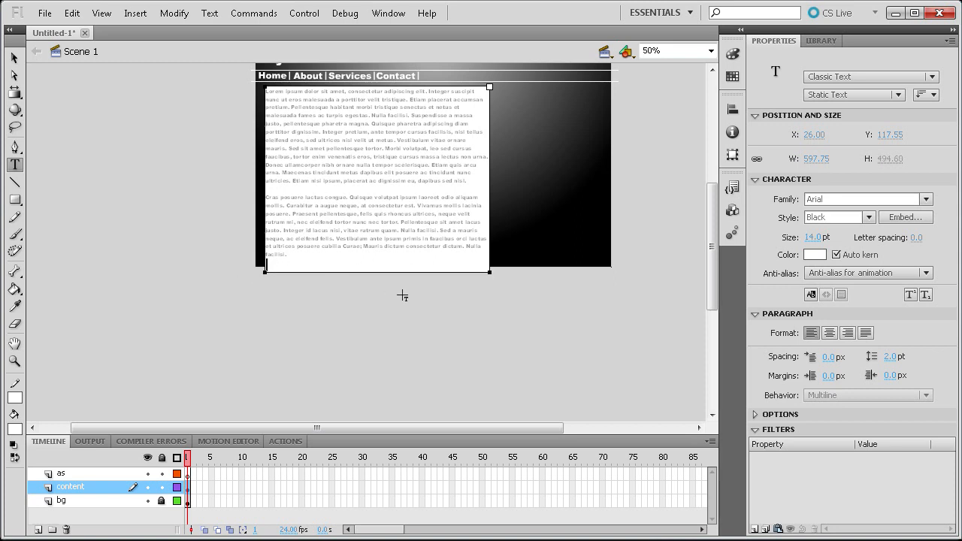
key("BackSpace")
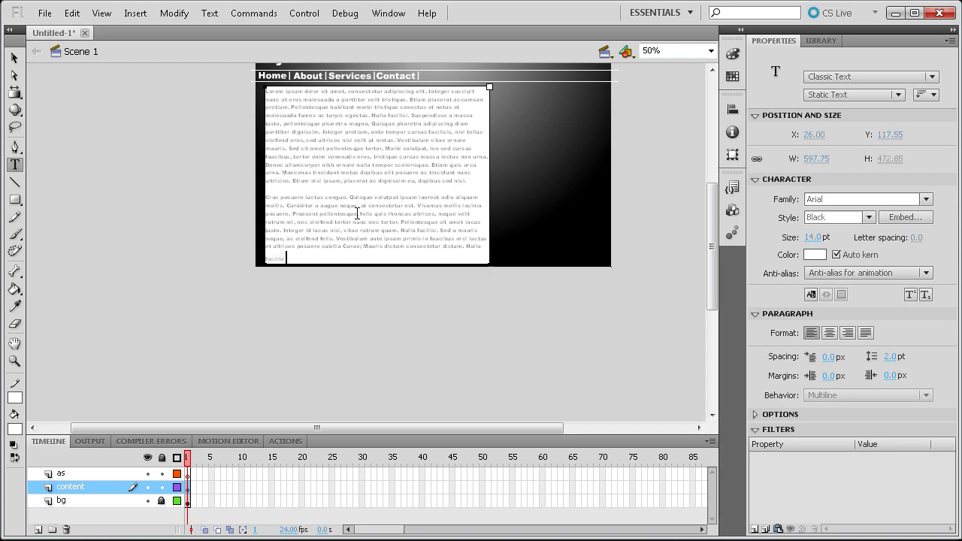
scroll(354, 202, "up", 3)
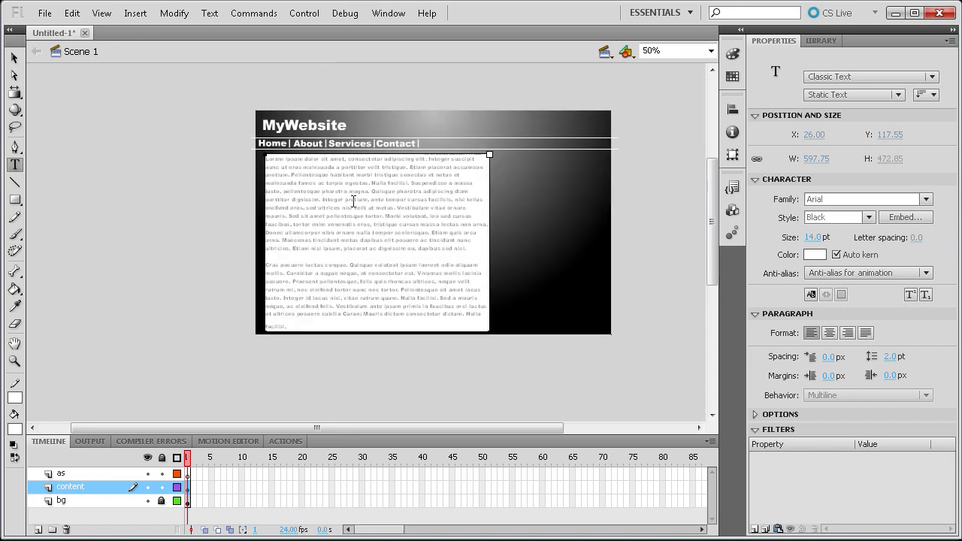
Nudge the Lorem Ipsum text block 2 px to the left, to X 24.
left_click(14, 58)
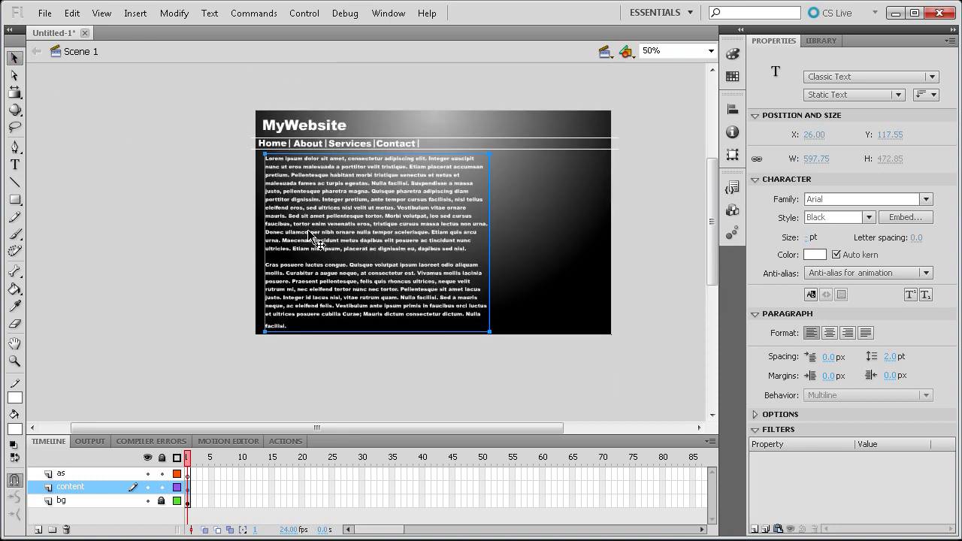
key("Left")
key("Left")
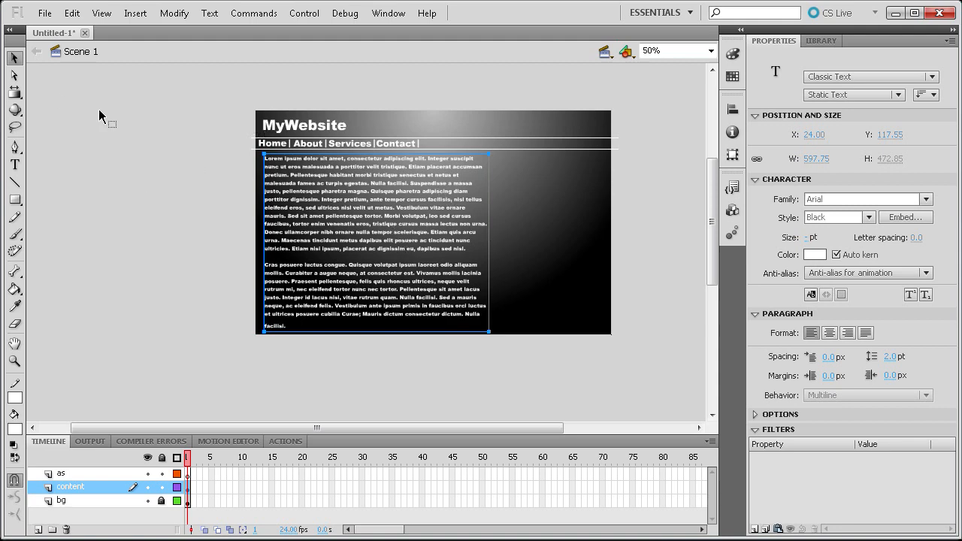
Import the two light bulb photos dreamstimefree_349033 and dreamstimefree_349138 from the Stock Photos folder into the library.
left_click(45, 13)
mouse_move(124, 242)
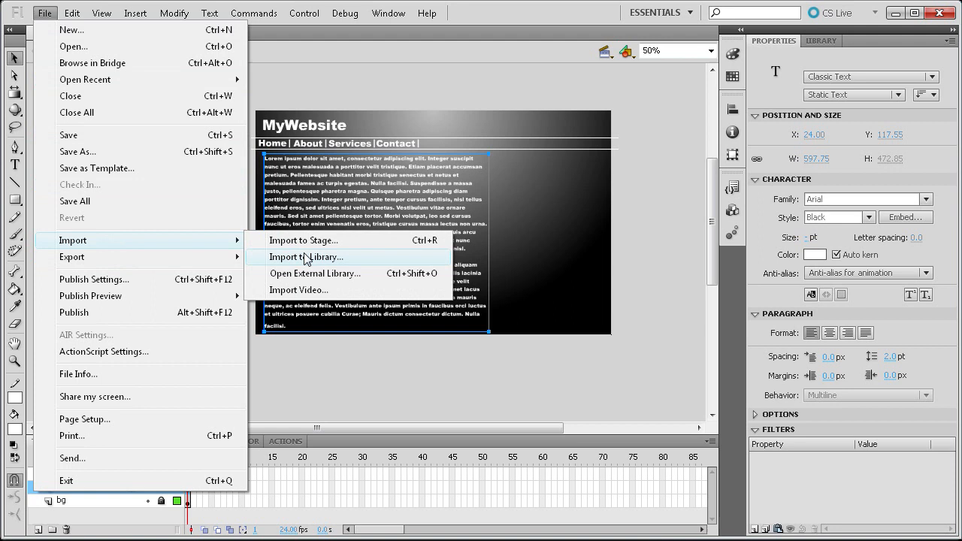
left_click(305, 258)
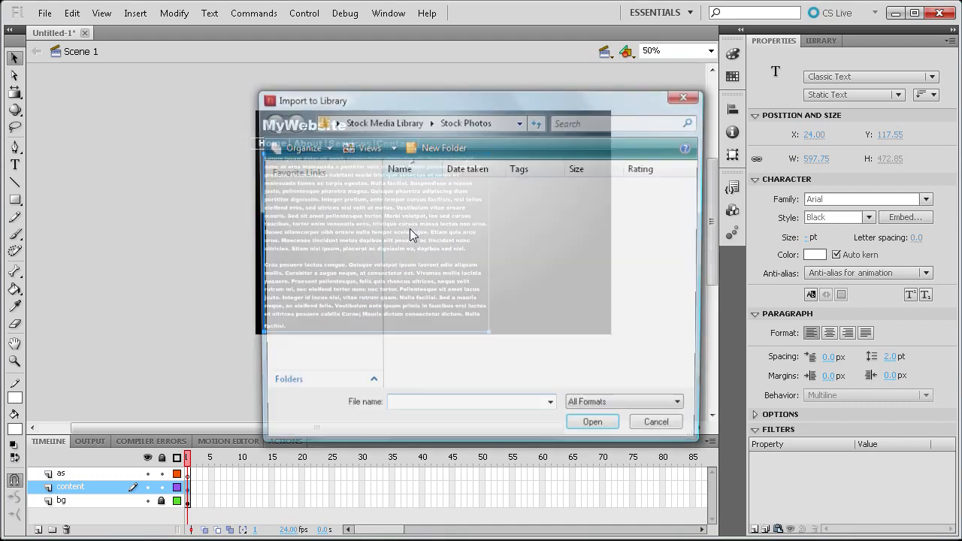
left_click(547, 280)
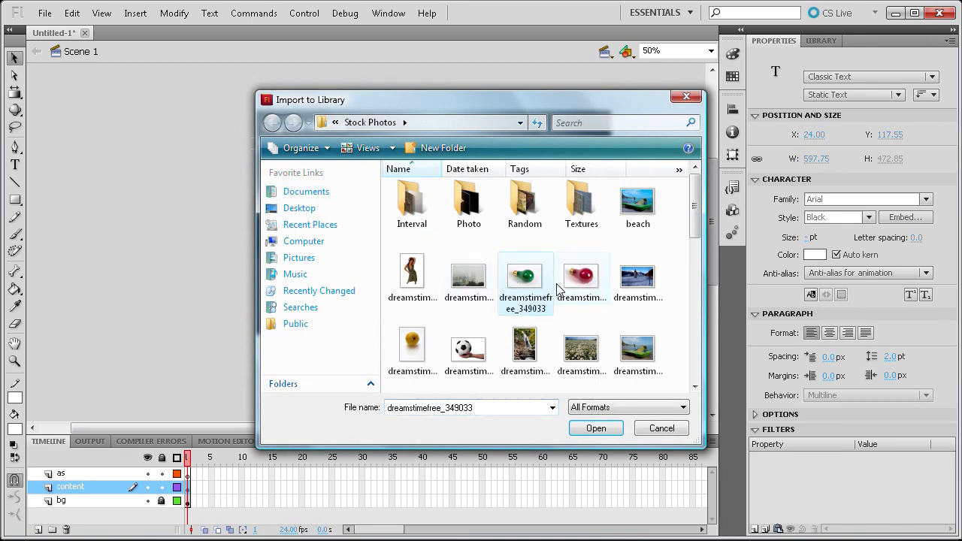
left_click(575, 286, "ctrl")
left_click(597, 428)
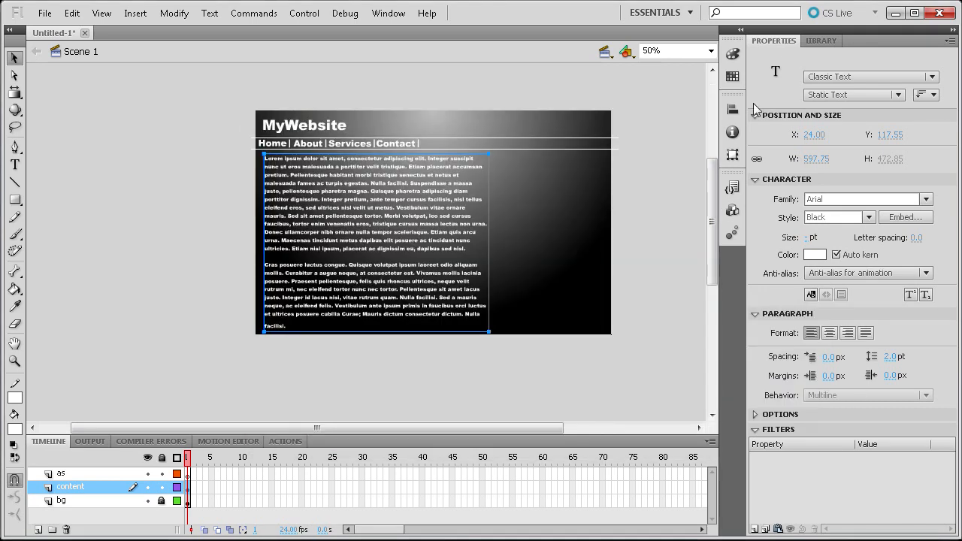
Place the green bulb image dreamstimefree_349033.jpg from the library on the stage.
left_click(827, 41)
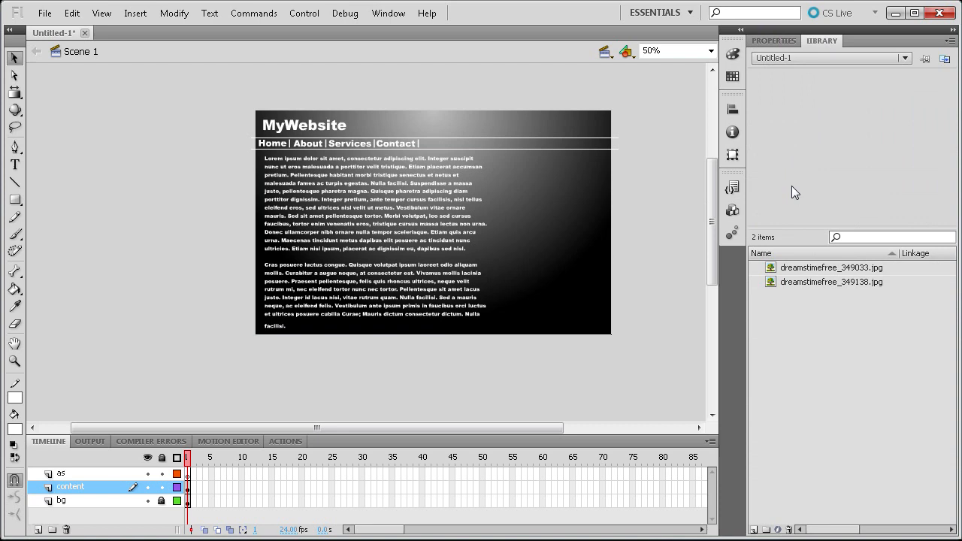
left_click(805, 269)
left_click_drag(830, 279, 412, 241)
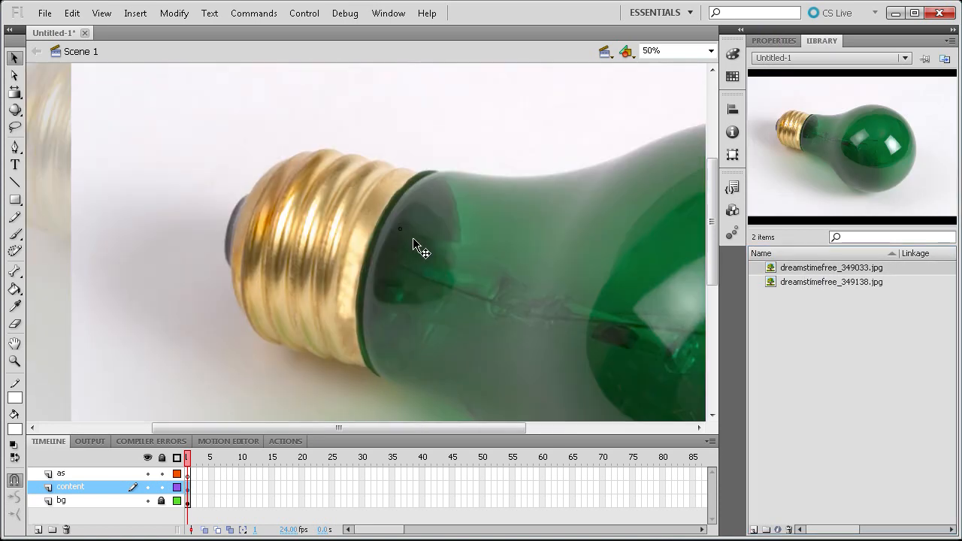
Scale the green bulb image down with Free Transform to about 279 x 186 px and place it beside the text at about X 638, Y 126.
left_click(19, 93)
left_click(21, 95)
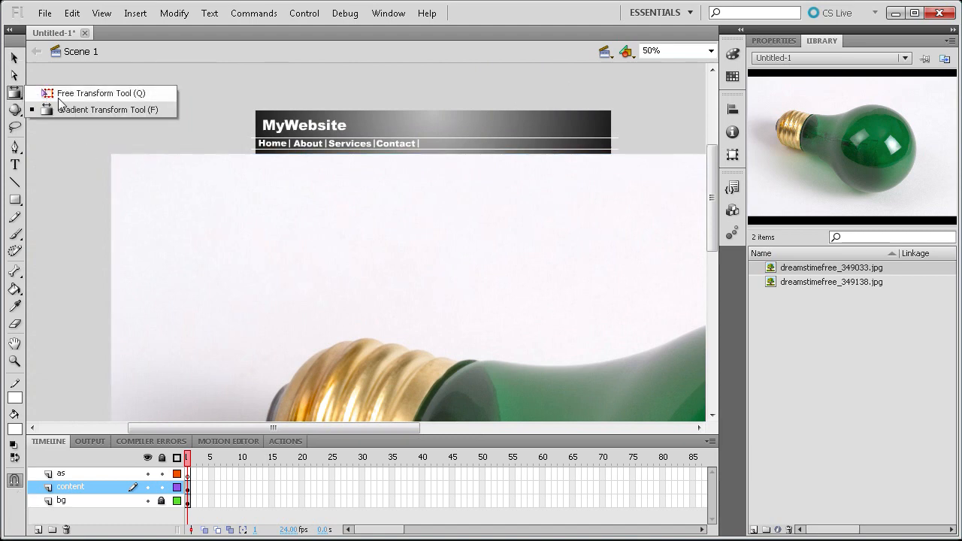
left_click(61, 95)
left_click_drag(110, 151, 143, 64)
left_click_drag(219, 88, 221, 101)
left_click_drag(140, 74, 305, 200)
left_click_drag(376, 244, 532, 208)
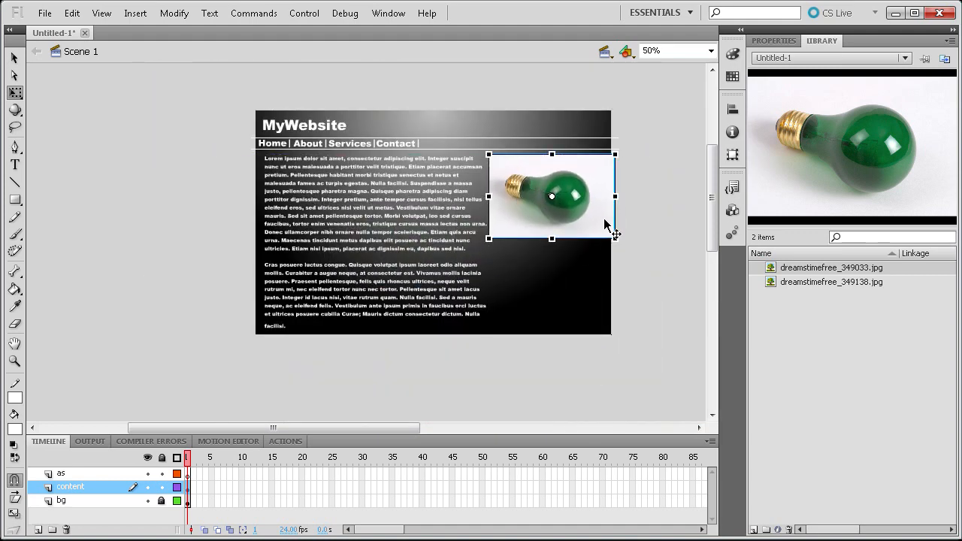
left_click_drag(614, 237, 567, 203)
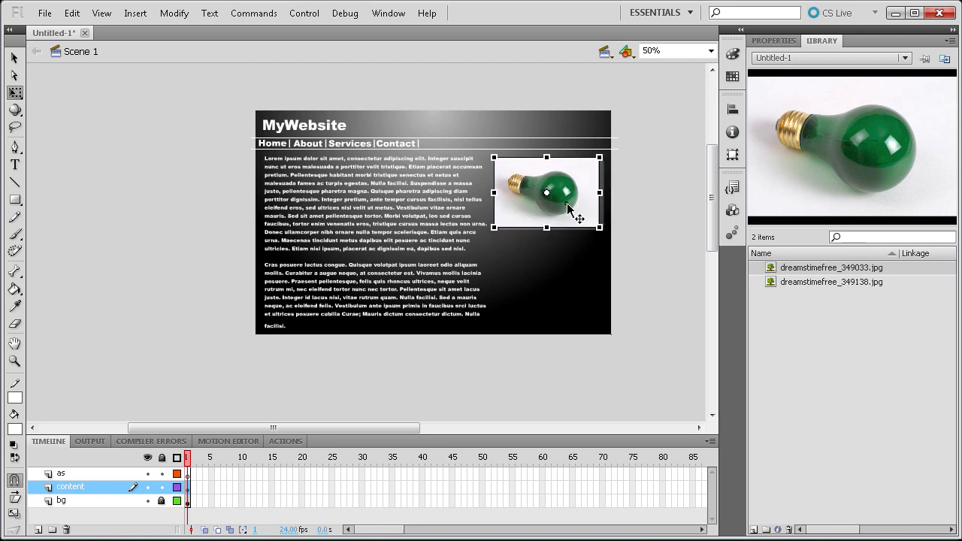
left_click(636, 230)
left_click(531, 189)
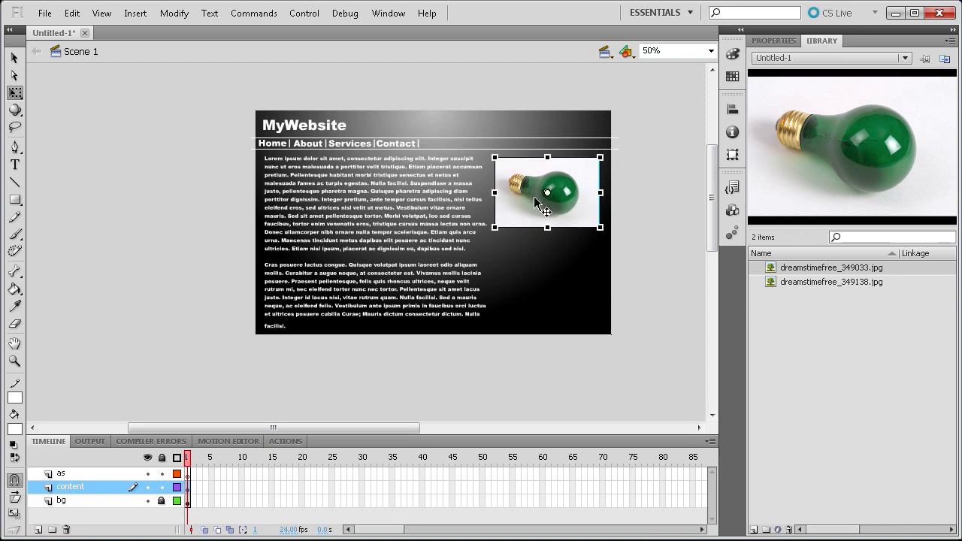
Place the red bulb image dreamstimefree_349138.jpg on the stage and match its width to the green bulb image, 279.1 px.
left_click(779, 42)
left_click(818, 172)
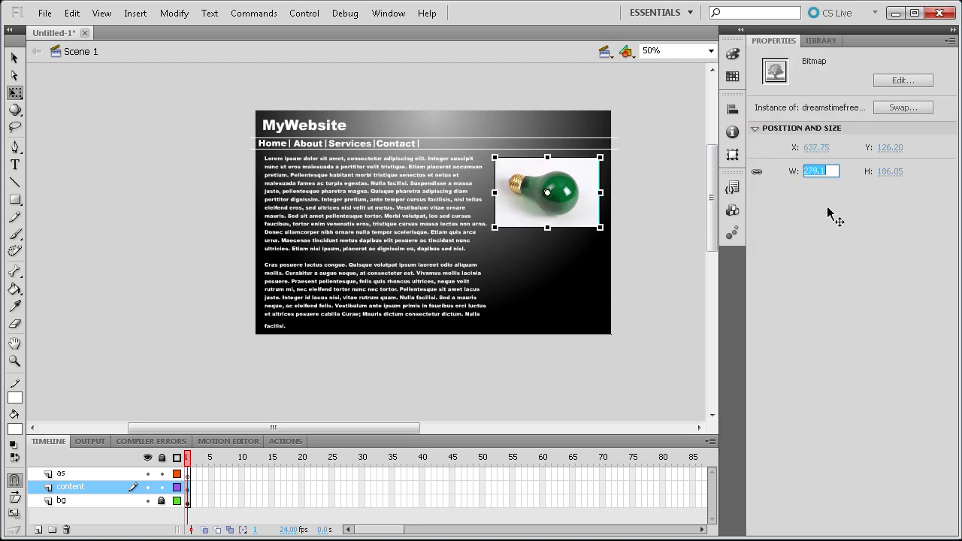
left_click(822, 43)
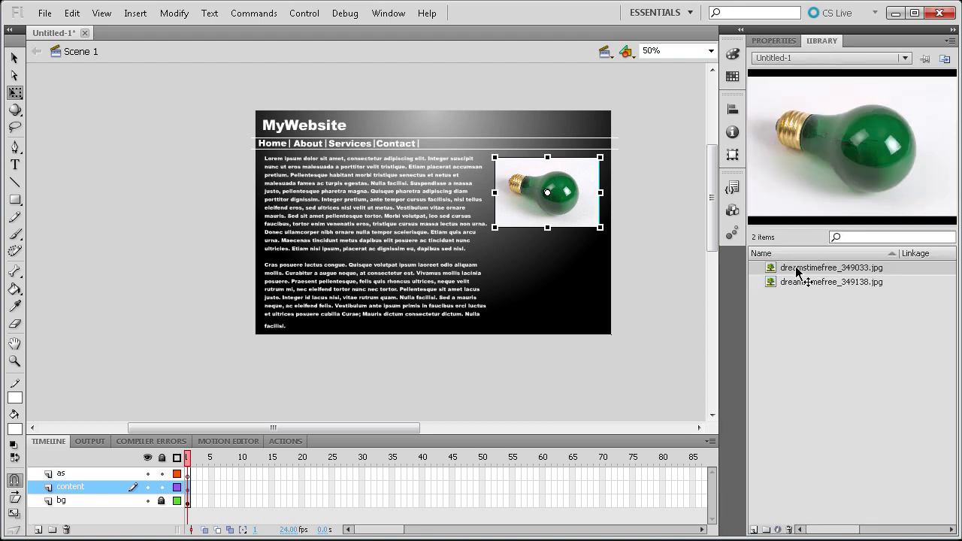
left_click(803, 282)
left_click(812, 269)
left_click(816, 284)
left_click_drag(815, 284, 401, 255)
left_click(774, 40)
left_click(808, 172)
type("279.1")
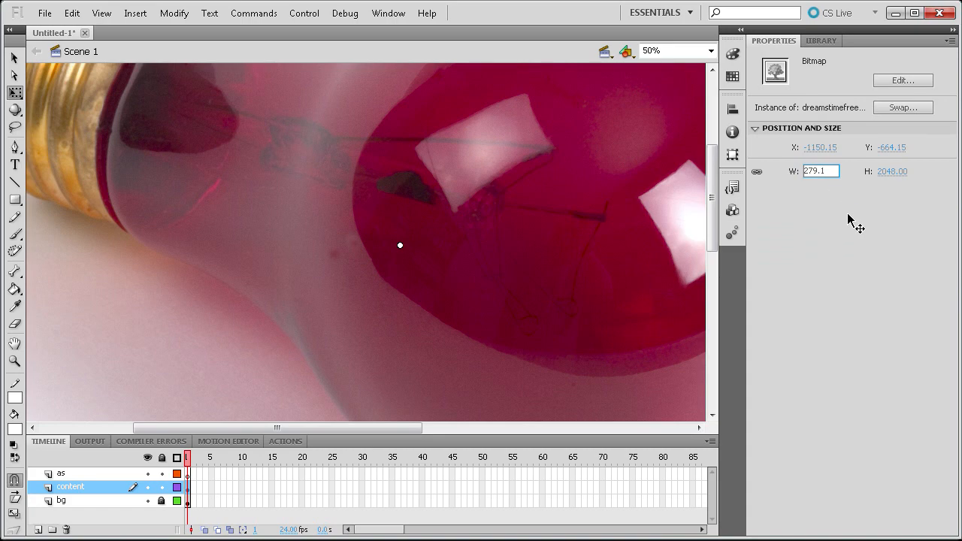
key("Return")
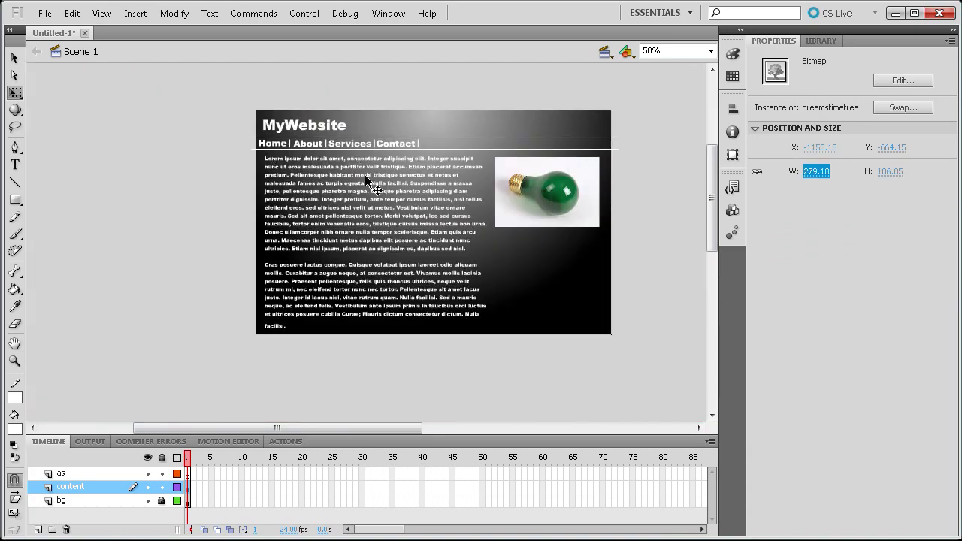
Move the red bulb image directly below the green one, aligned with it at X 637.75 beside the text block.
left_click(711, 51)
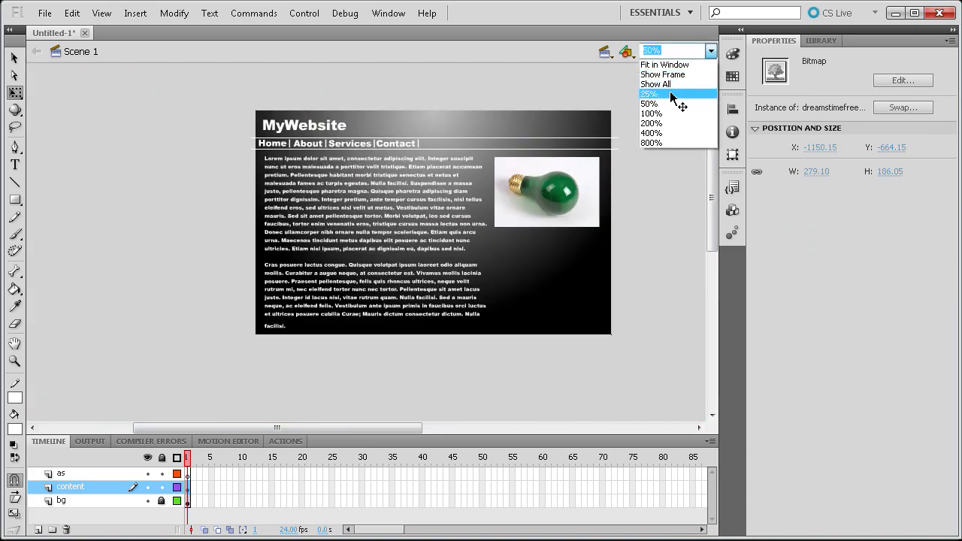
left_click(699, 93)
left_click_drag(74, 79, 411, 275)
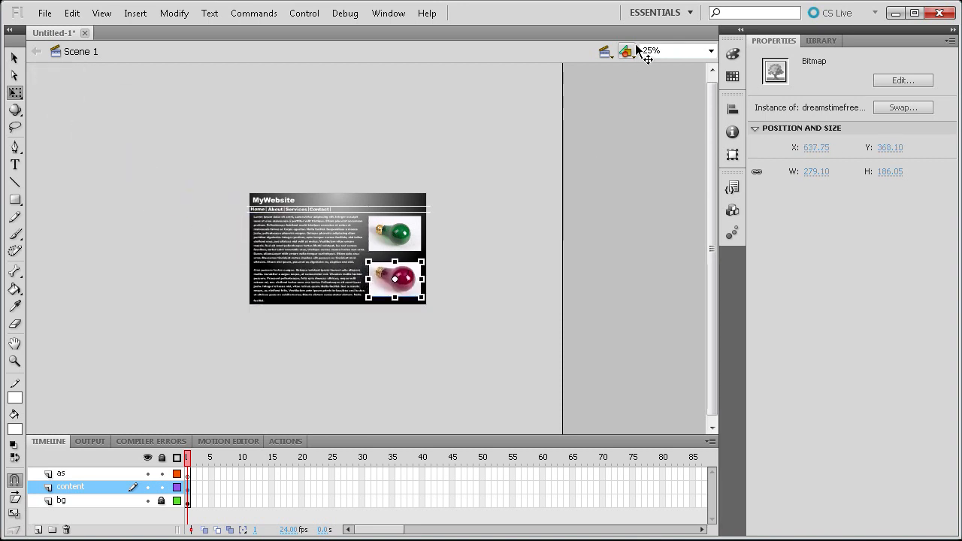
left_click(710, 51)
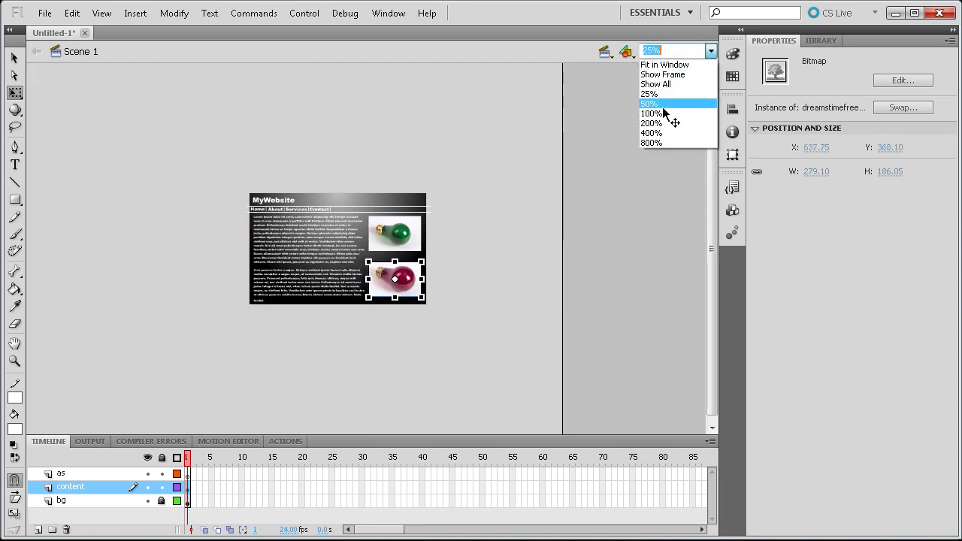
left_click(667, 105)
left_click_drag(345, 245, 344, 238)
left_click(493, 215)
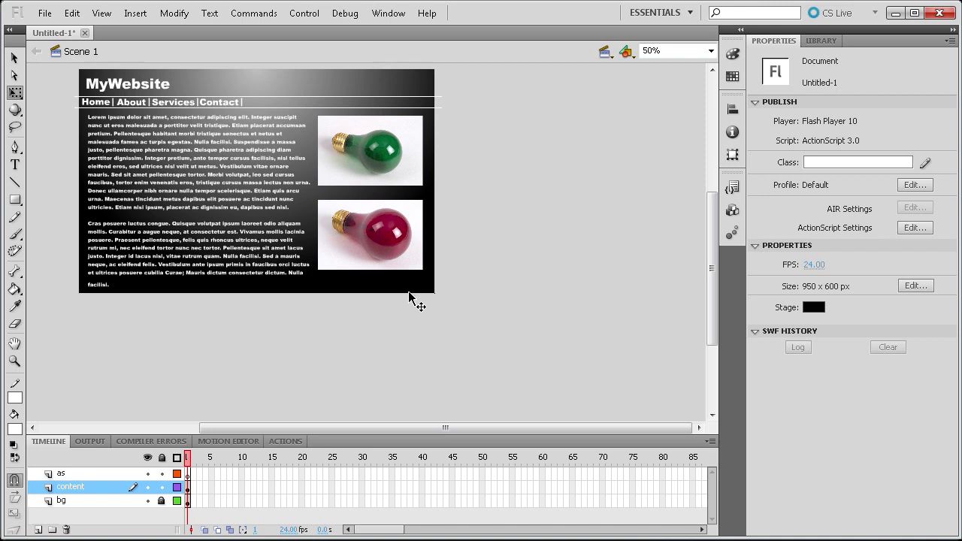
Examine the Home, About, Services and Contact labels of the navigation bar up close.
left_click(122, 88)
left_click(111, 101)
left_click(134, 106)
left_click(460, 126)
left_click(710, 51)
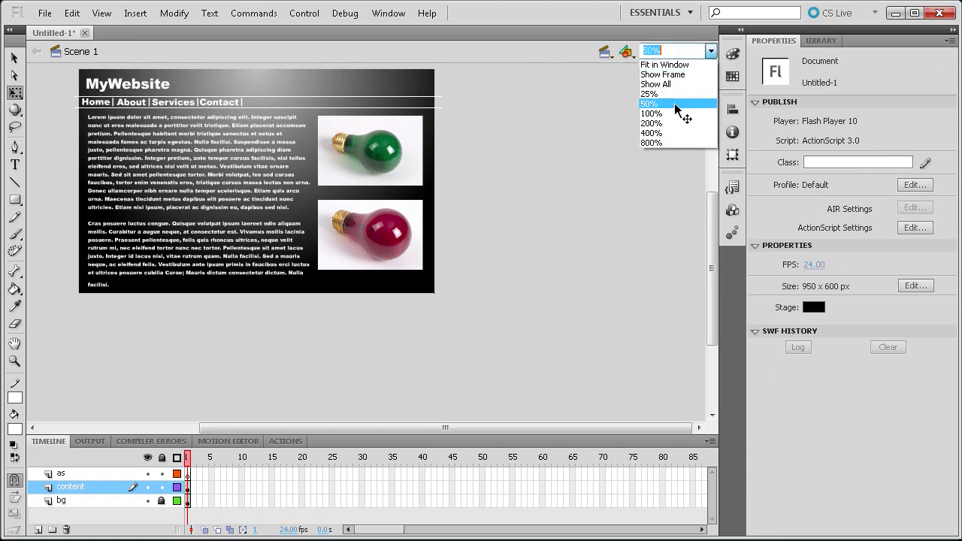
left_click(674, 114)
scroll(192, 145, "up", 2)
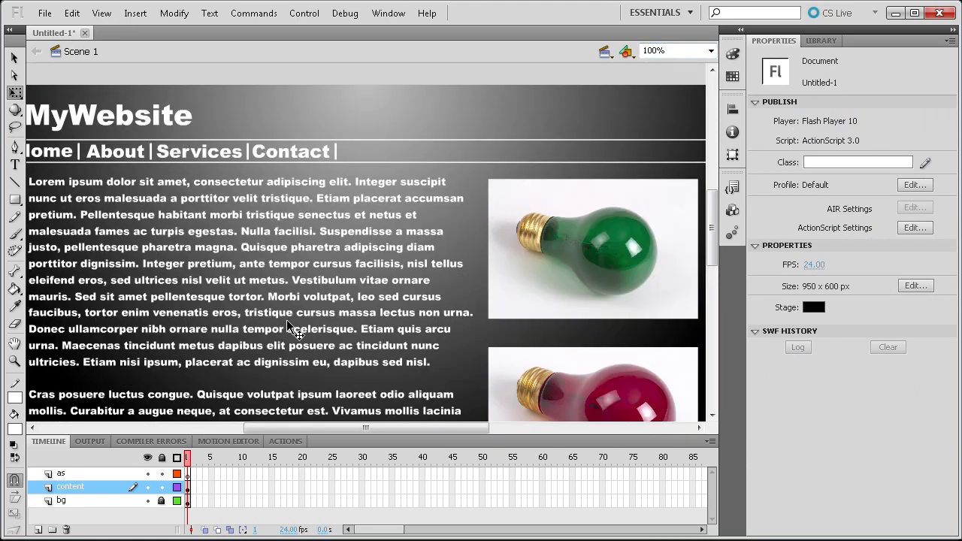
left_click_drag(352, 415, 334, 440)
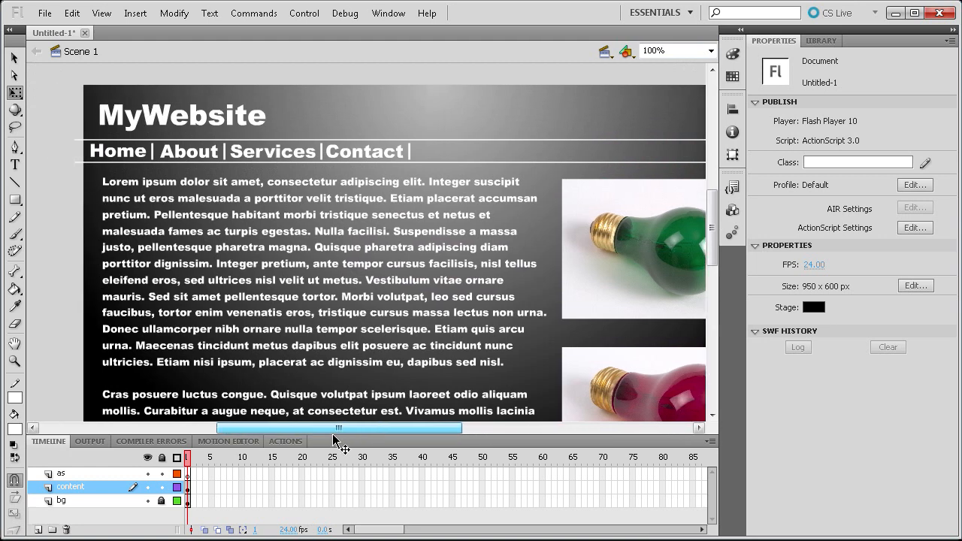
left_click(117, 158)
left_click(194, 153)
left_click(266, 152)
left_click(355, 158)
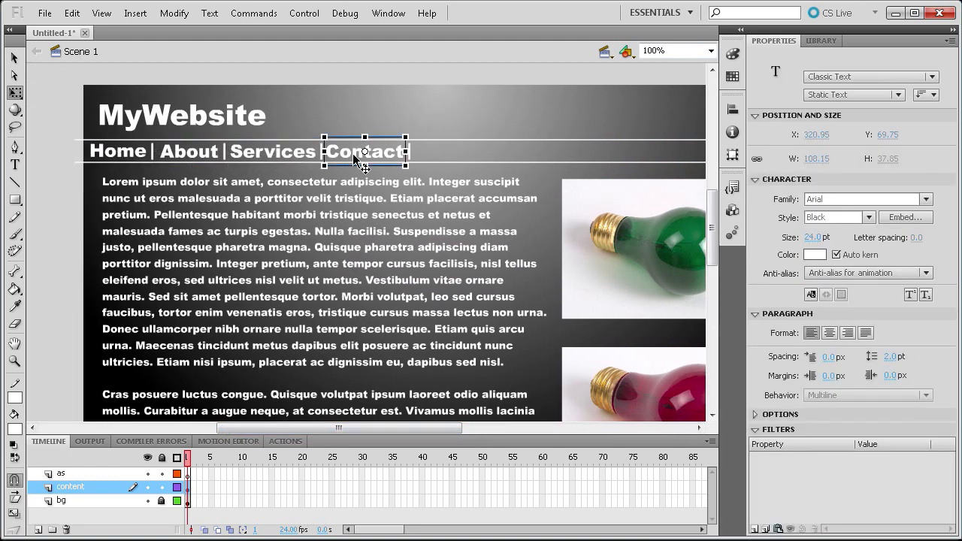
left_click(134, 151)
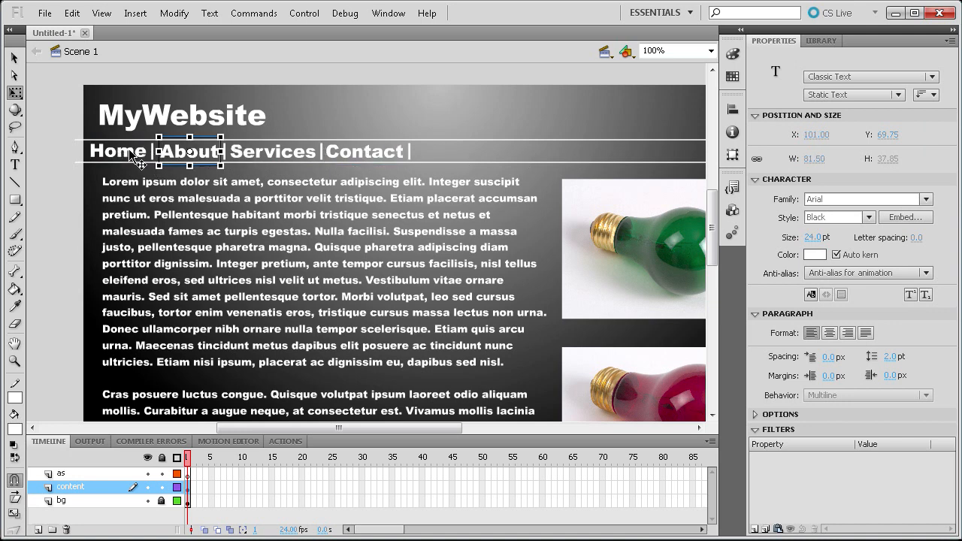
left_click(199, 158)
left_click(110, 160)
left_click(252, 158)
left_click(387, 156)
Convert the Home navigation label to a Button symbol named "home".
left_click(117, 152)
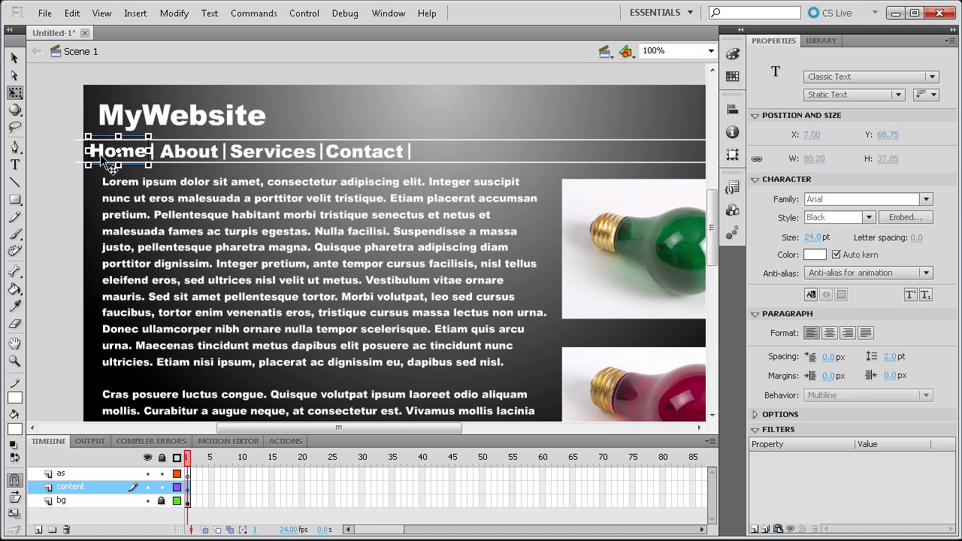
key("F8")
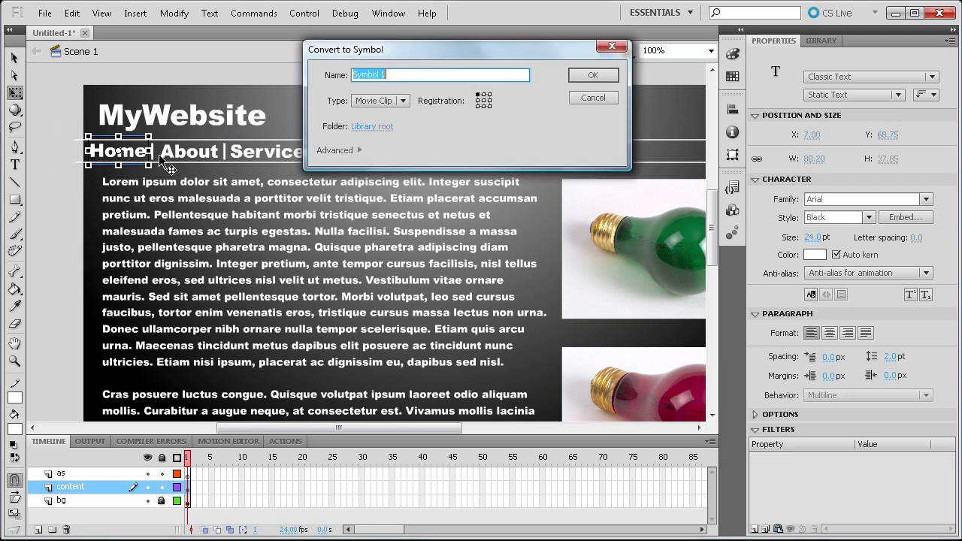
left_click(379, 101)
left_click(382, 135)
left_click_drag(391, 75, 344, 76)
type("home")
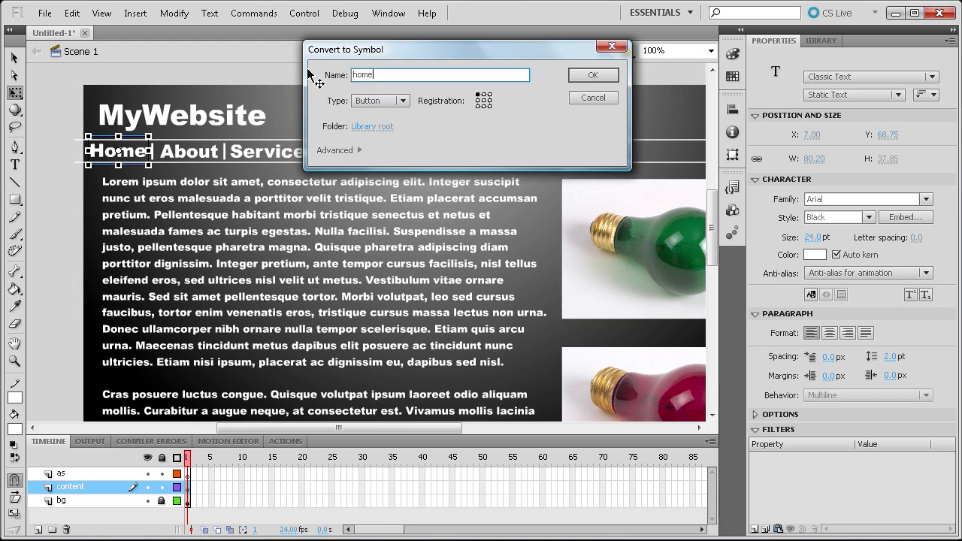
key("Return")
Convert the About navigation label to a Button symbol named "about".
left_click(193, 147)
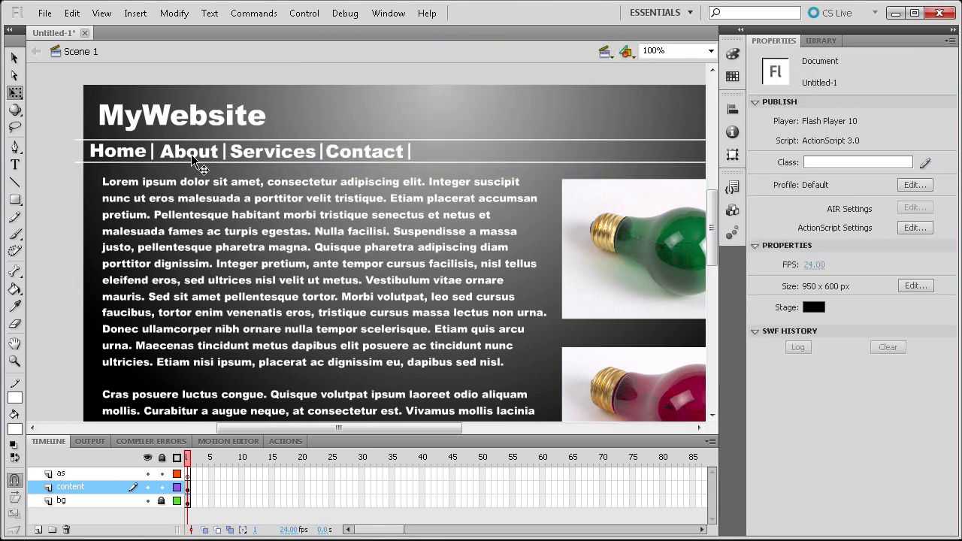
left_click(192, 156)
key("F8")
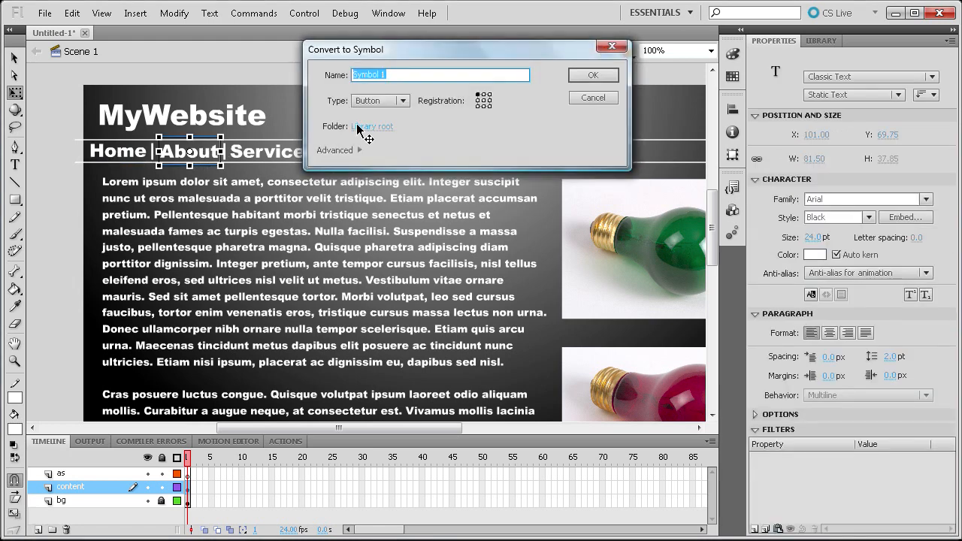
type("about")
key("Return")
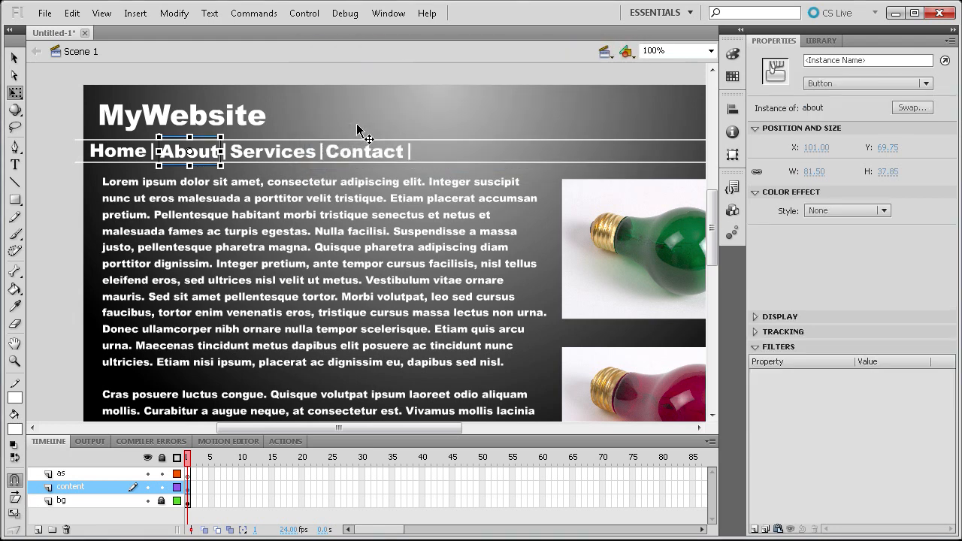
Convert the Services navigation label to a Button symbol named "services".
left_click(288, 158)
key("F8")
type("services")
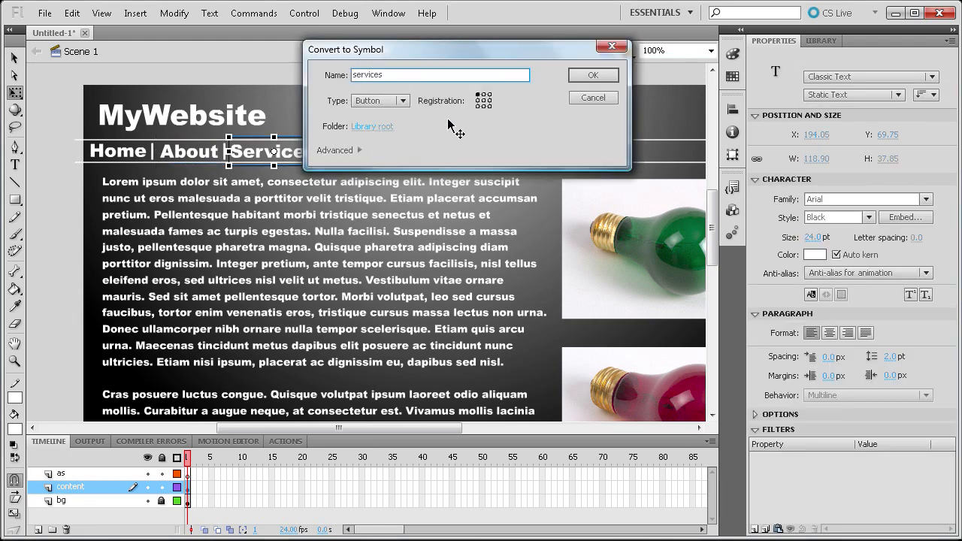
left_click(609, 74)
Convert the Contact navigation label to a Button symbol named "contact".
left_click(371, 154)
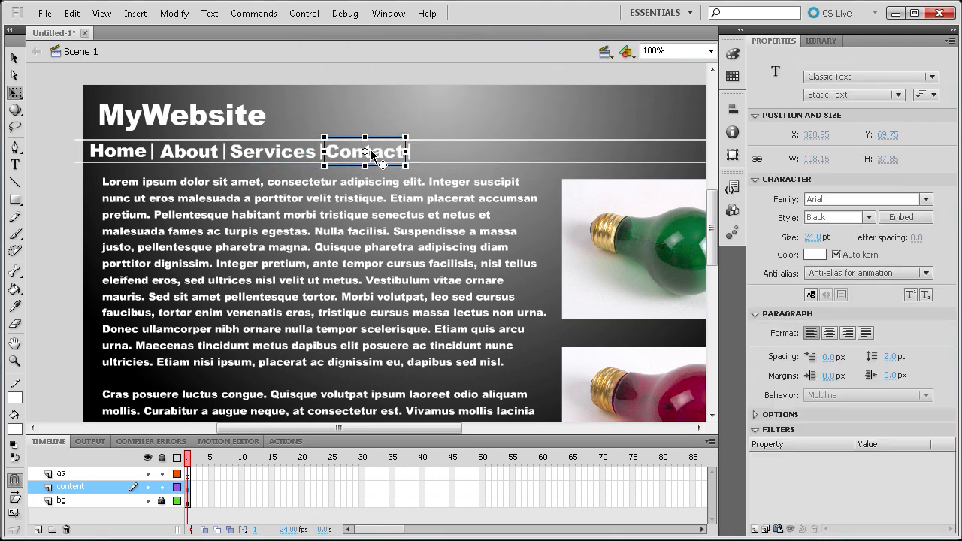
key("F8")
type("contact")
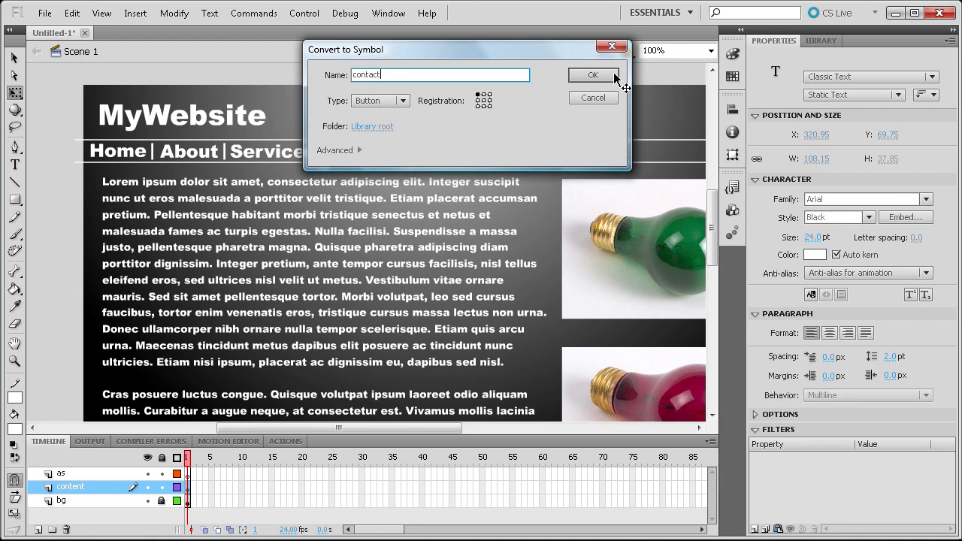
left_click(614, 73)
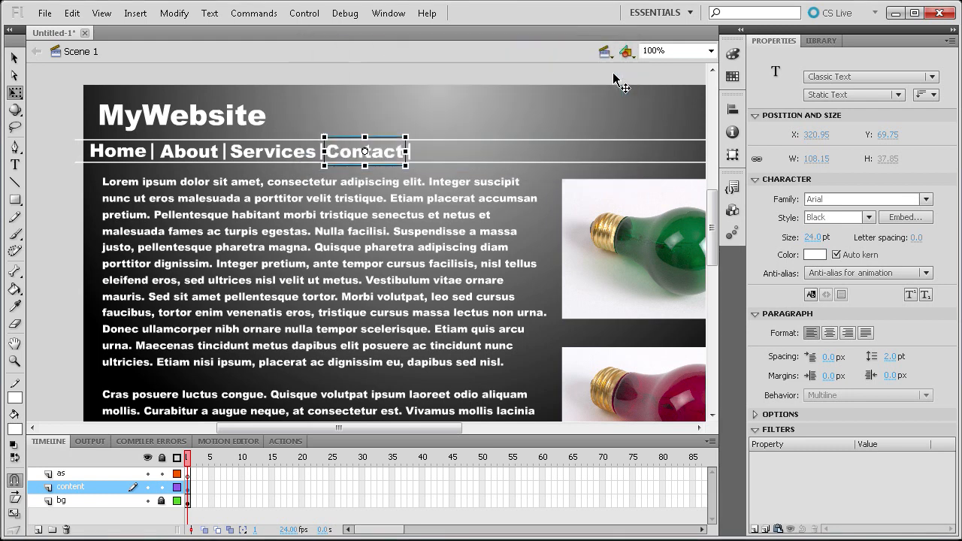
Give the Home button on the stage the instance name "home_btn".
left_click(135, 149)
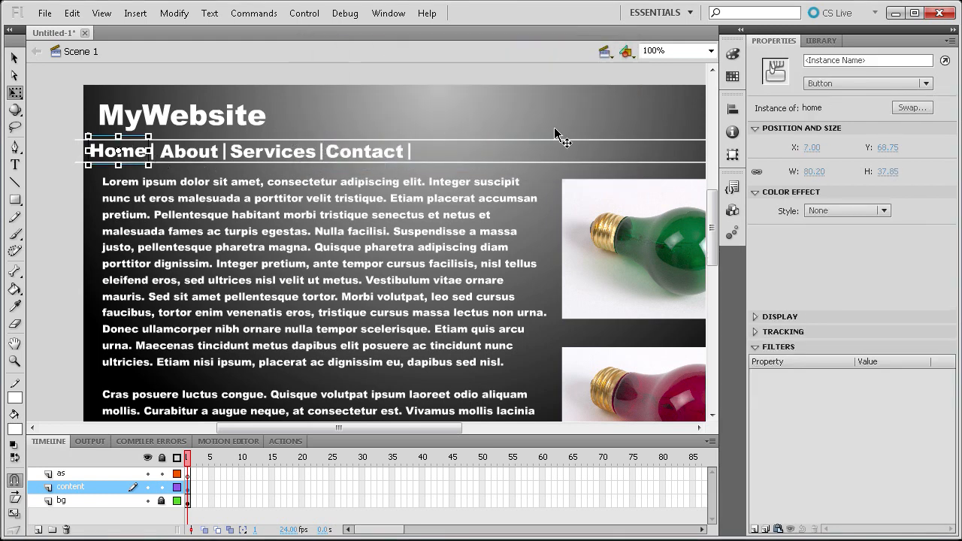
left_click(842, 60)
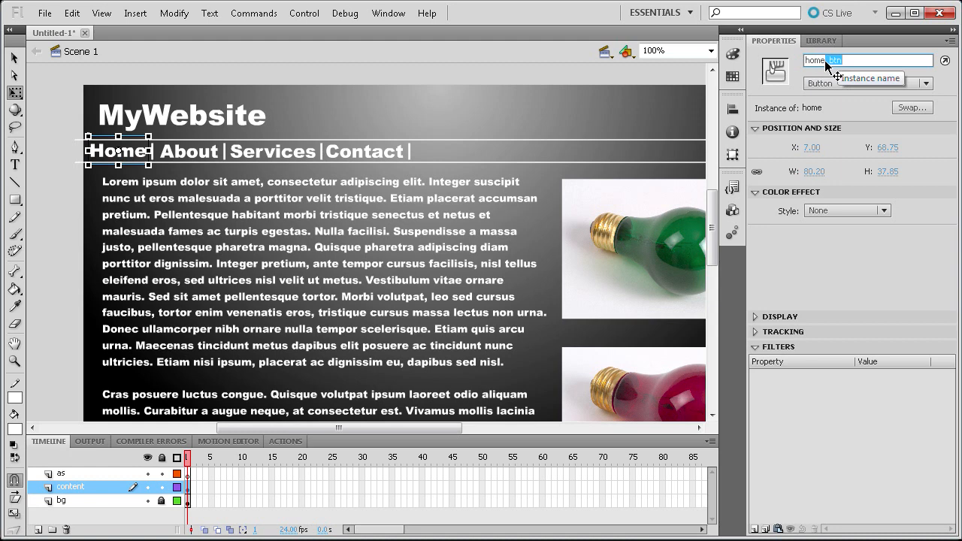
double_click(823, 61)
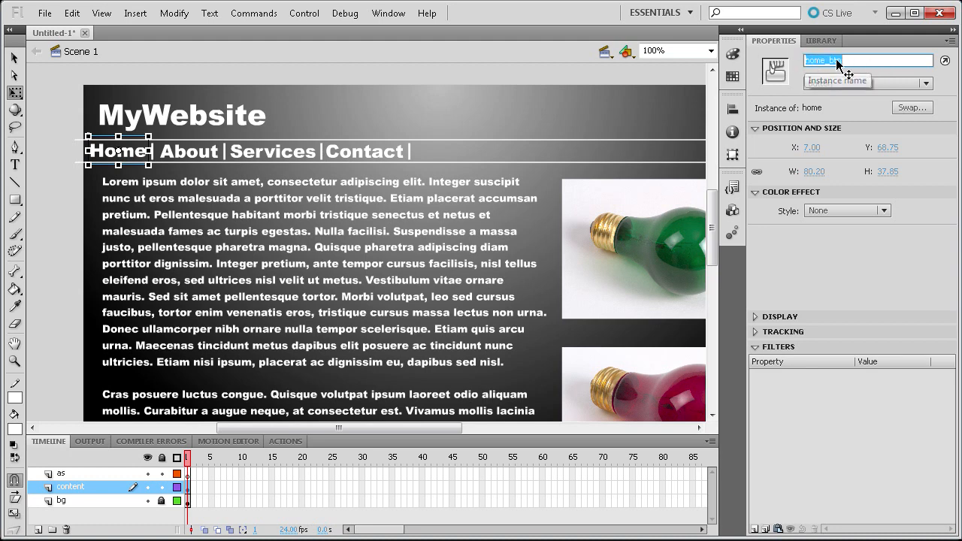
left_click_drag(844, 60, 787, 57)
left_click(848, 66)
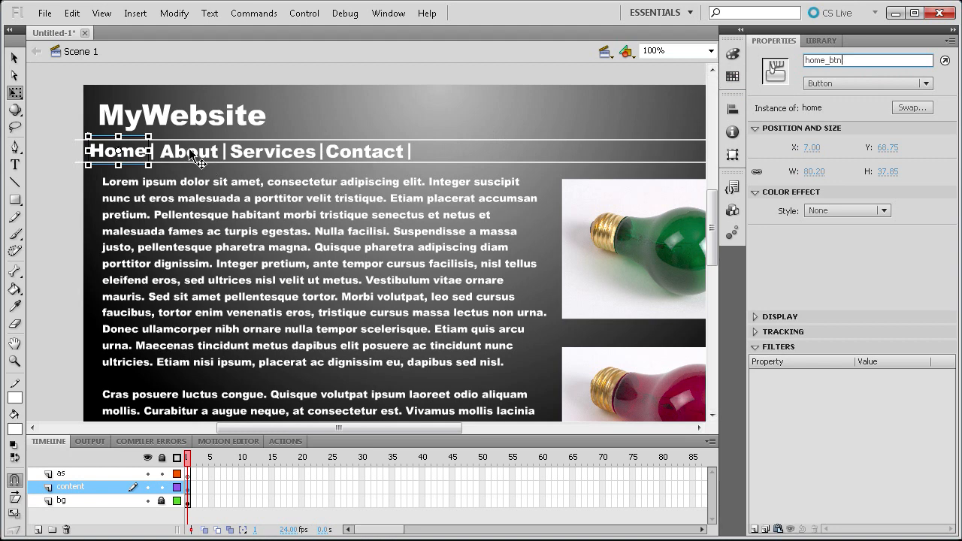
left_click_drag(857, 64, 779, 66)
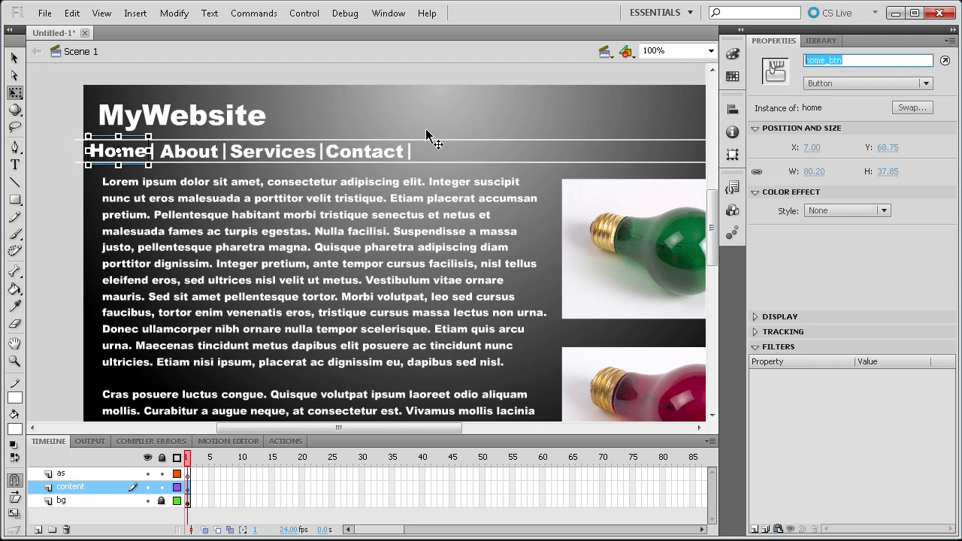
Give the About button on the stage the instance name "about_btn".
left_click(196, 151)
left_click(840, 61)
type("about_btn")
key("Return")
Give the Services button the instance name "services_btn" and the Contact button the instance name "contact_btn".
left_click(274, 152)
left_click(839, 60)
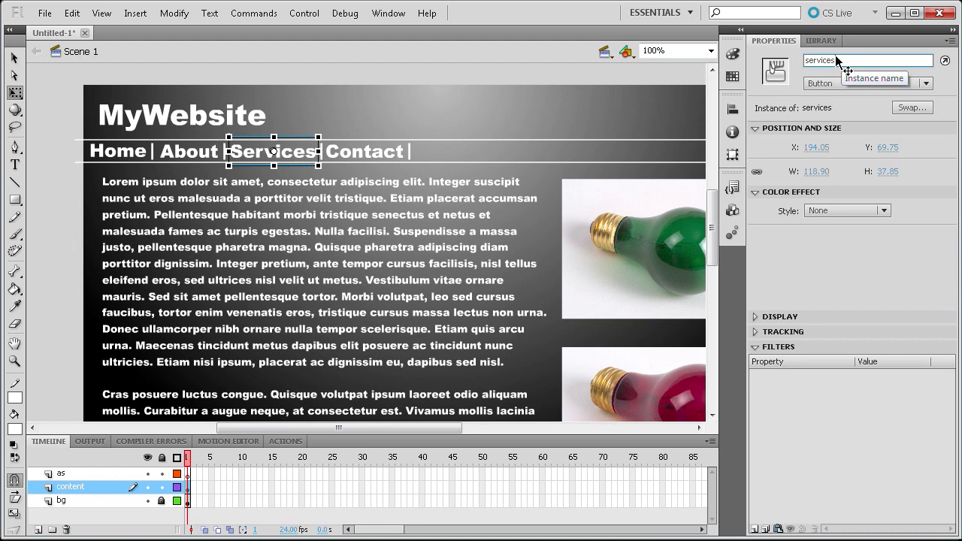
type("services_btn")
key("Return")
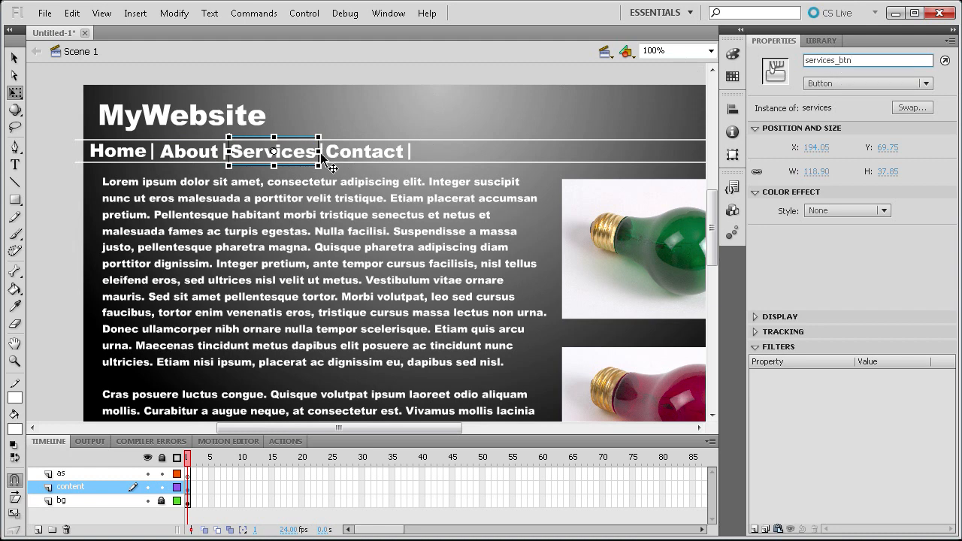
left_click(363, 154)
left_click(831, 61)
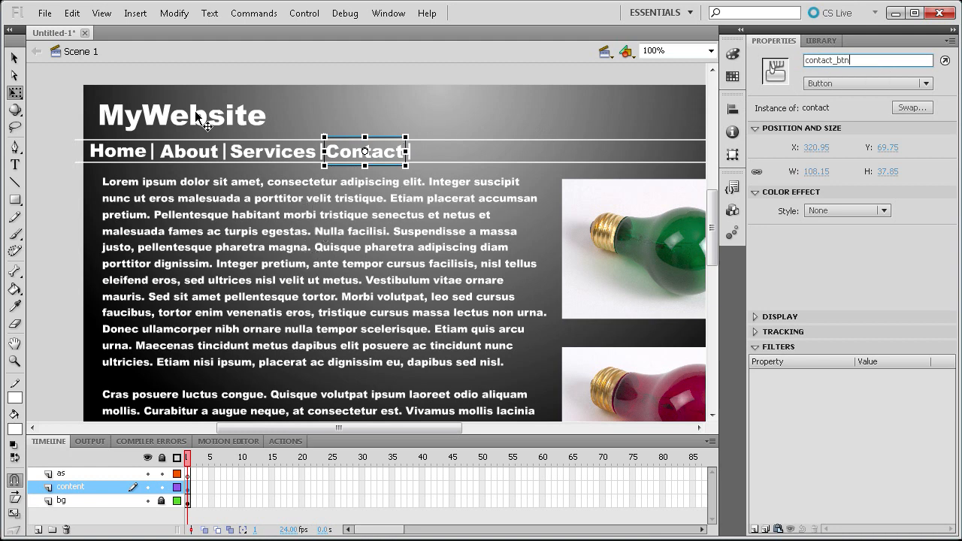
Convert the MyWebsite title to a Button symbol named "logo" and give it the instance name "logo_btn".
left_click(123, 106)
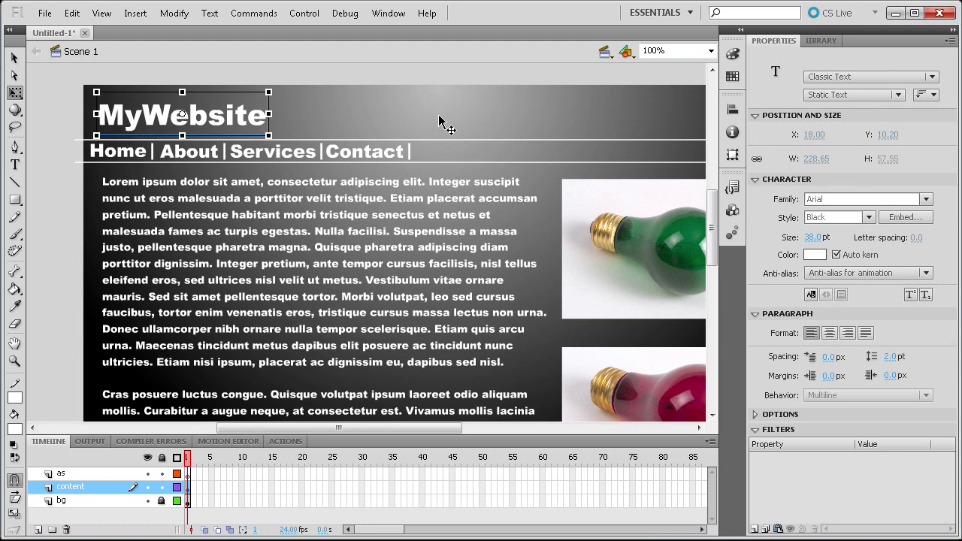
key("F8")
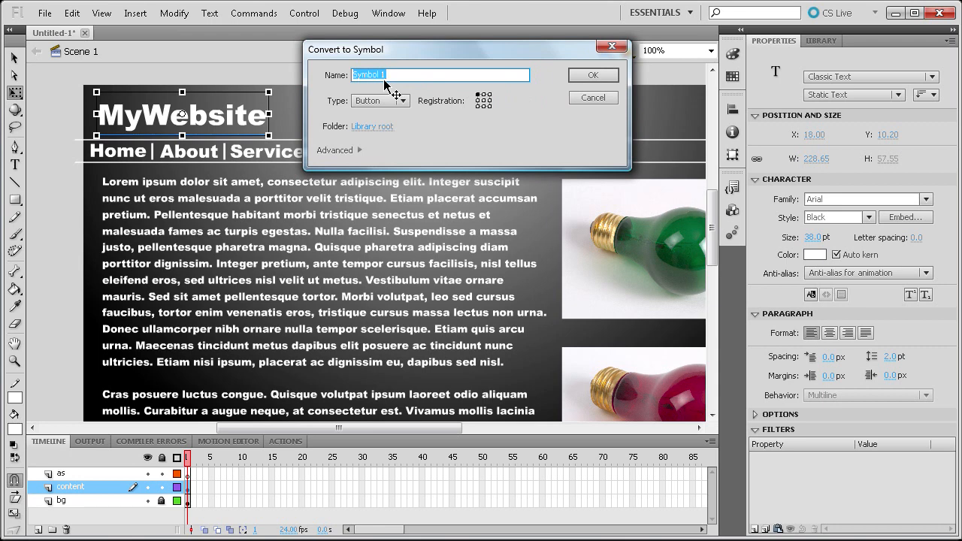
key("BackSpace")
left_click(593, 76)
left_click(832, 63)
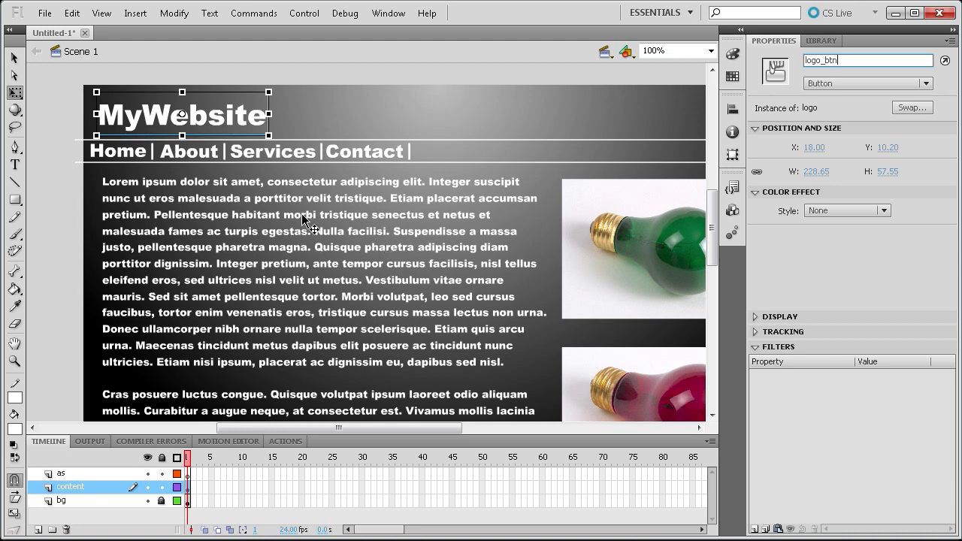
left_click(509, 130)
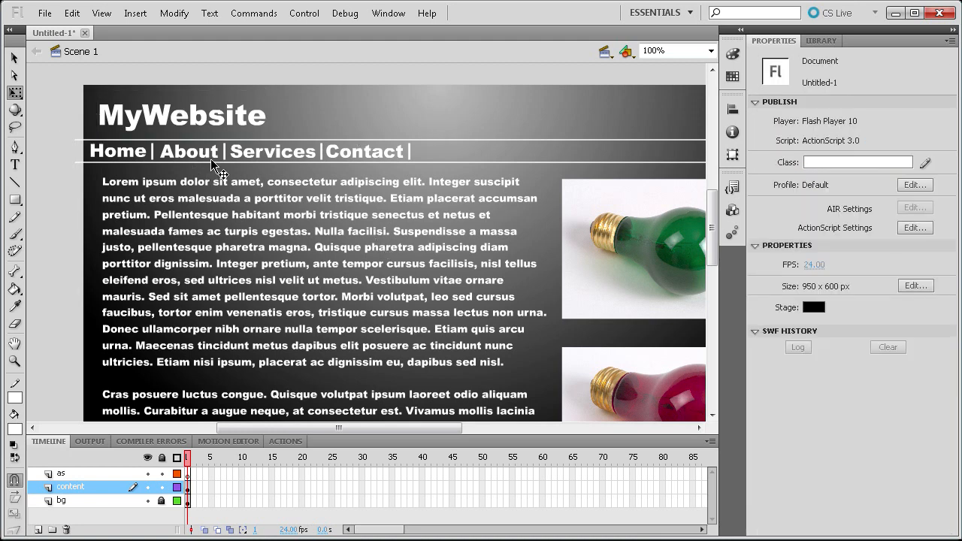
Cut the MyWebsite title and the whole navigation bar with its lines from the content layer.
scroll(333, 151, "down", 2)
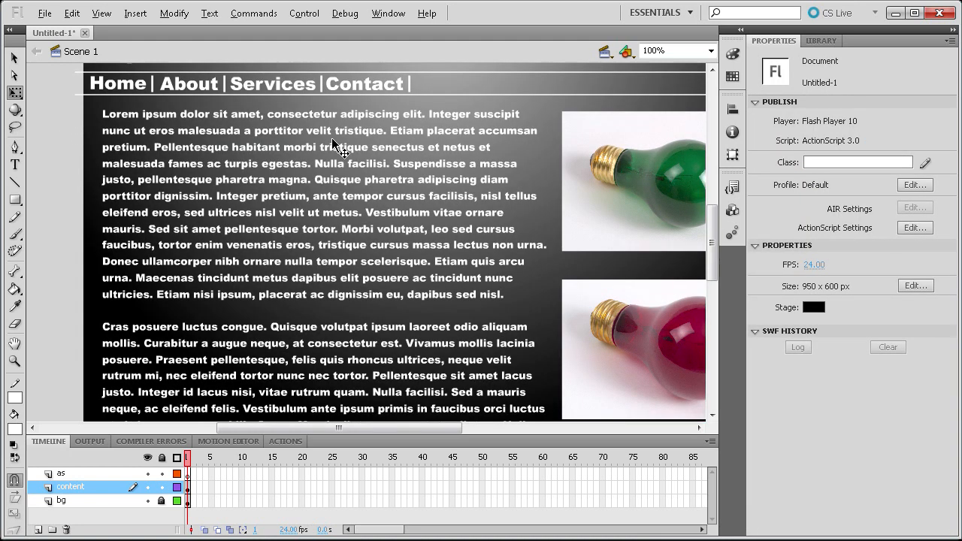
scroll(318, 213, "up", 2)
left_click(710, 50)
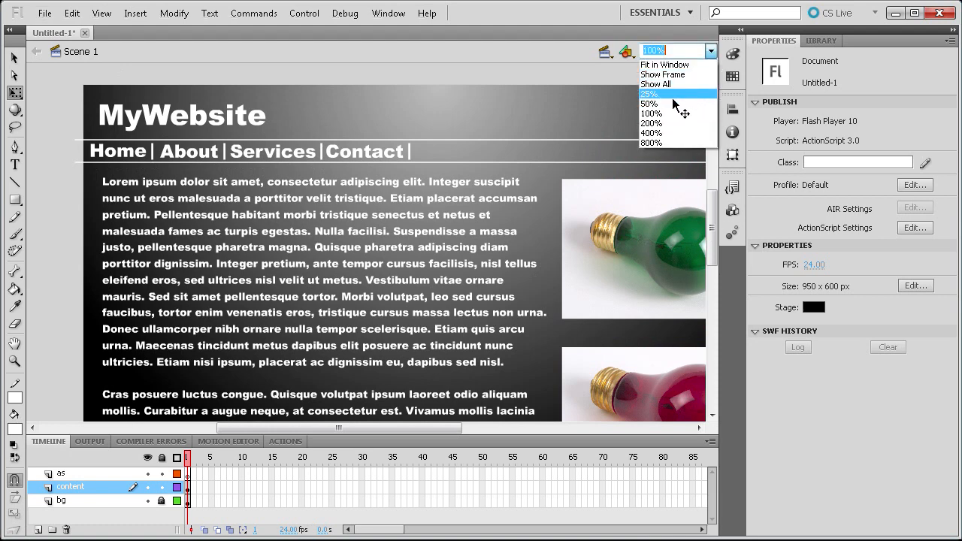
left_click(670, 105)
left_click_drag(180, 108, 641, 206)
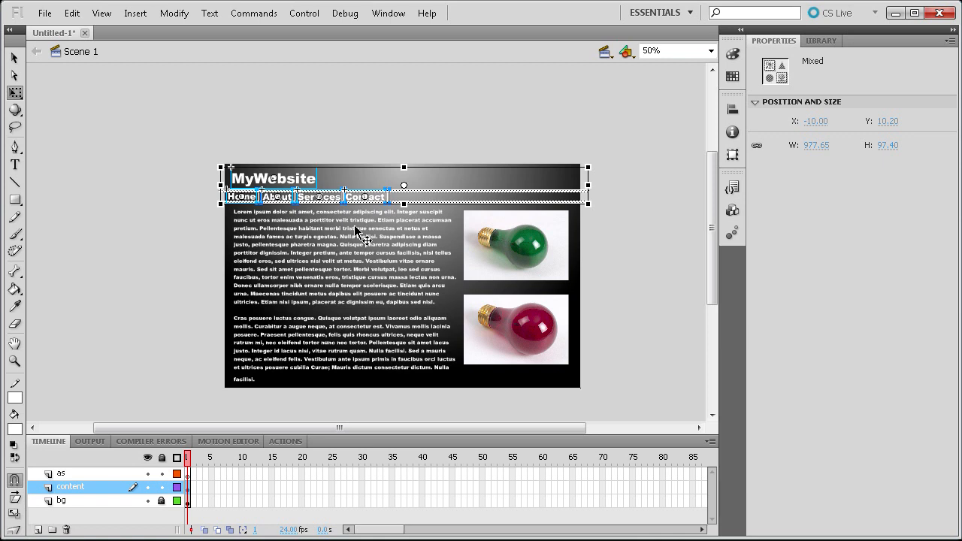
key("Delete")
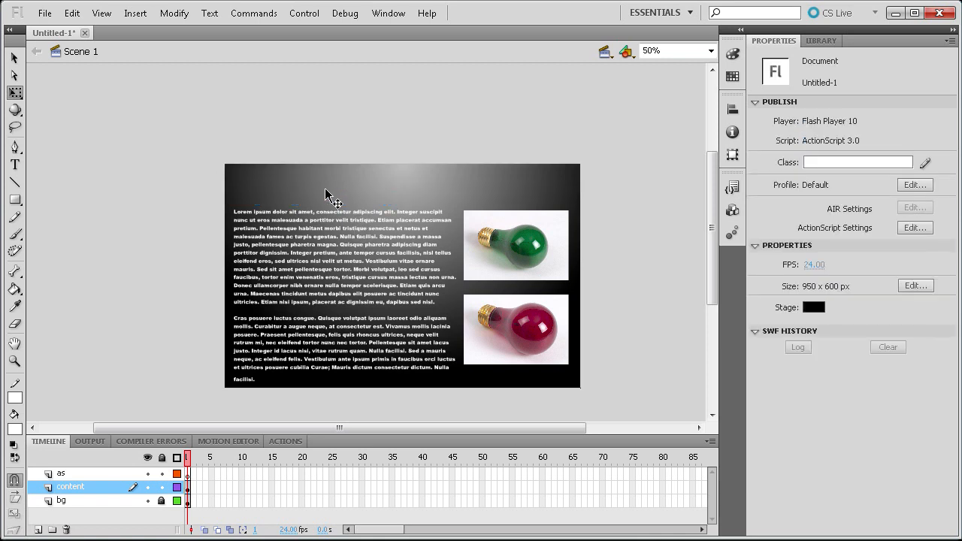
Create a new Movie Clip symbol named "header".
left_click(137, 13)
left_click(175, 30)
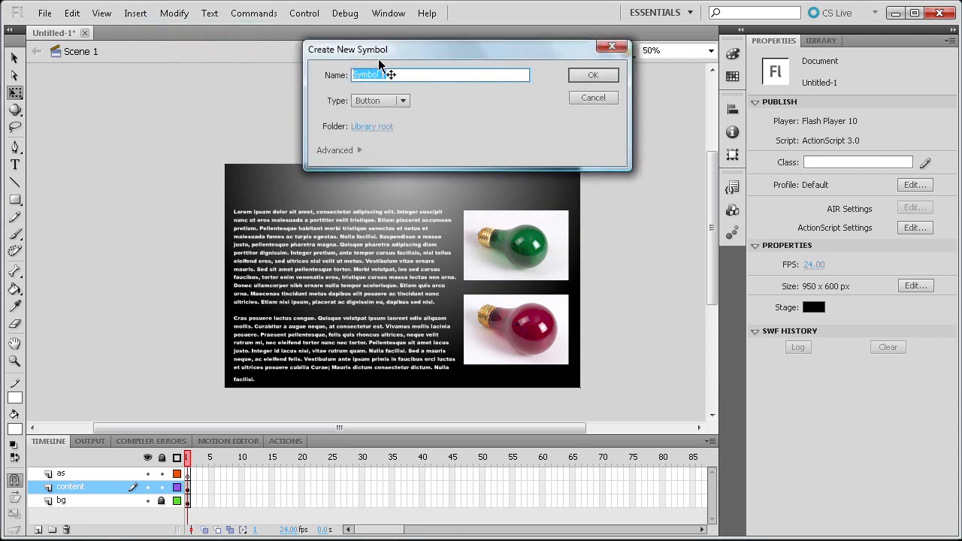
left_click(403, 100)
left_click(398, 119)
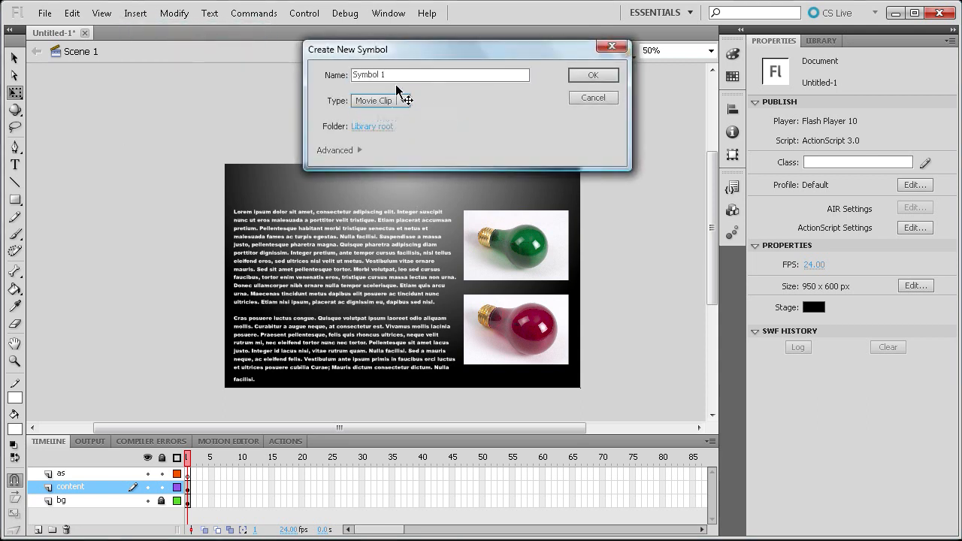
key("shift+Tab")
type("hea")
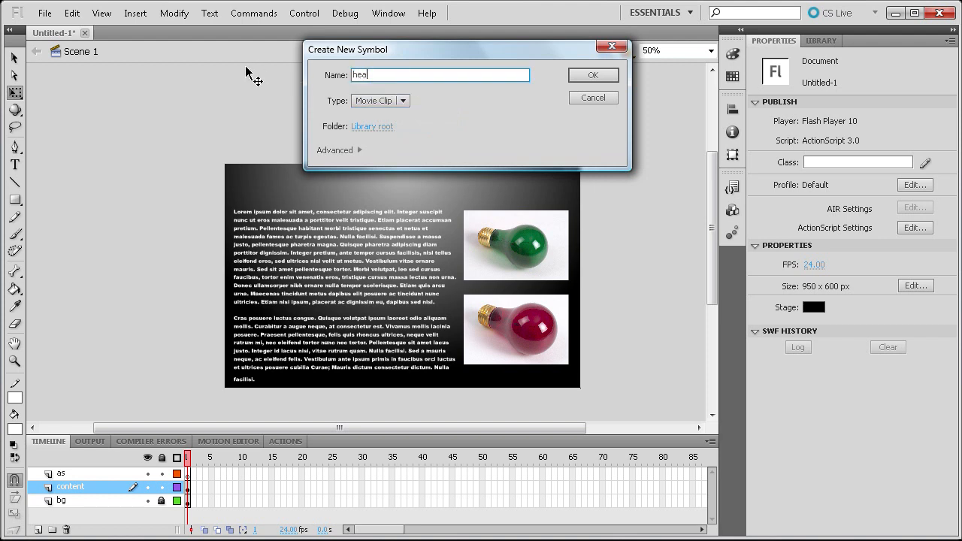
left_click(577, 78)
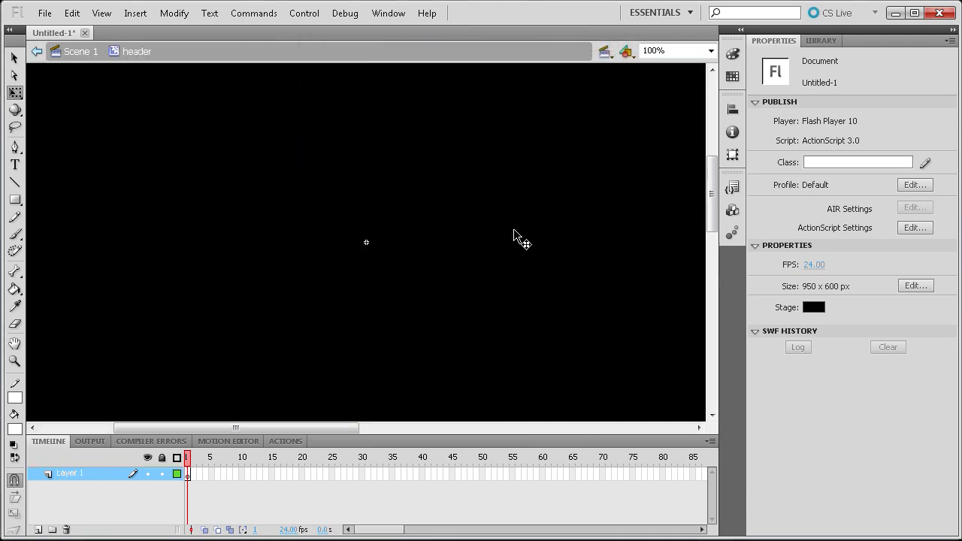
Paste the cut title and navigation bar in place inside the header symbol.
left_click(72, 15)
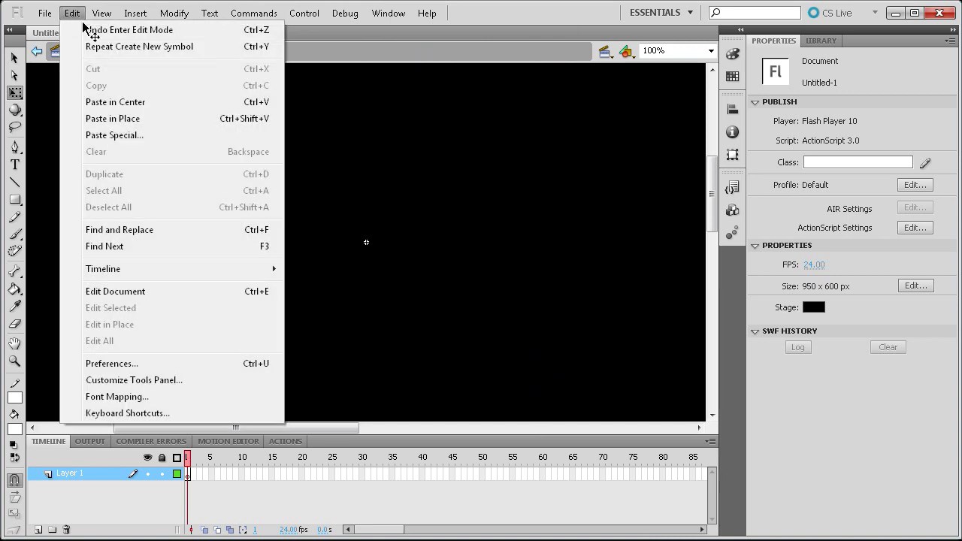
left_click(124, 119)
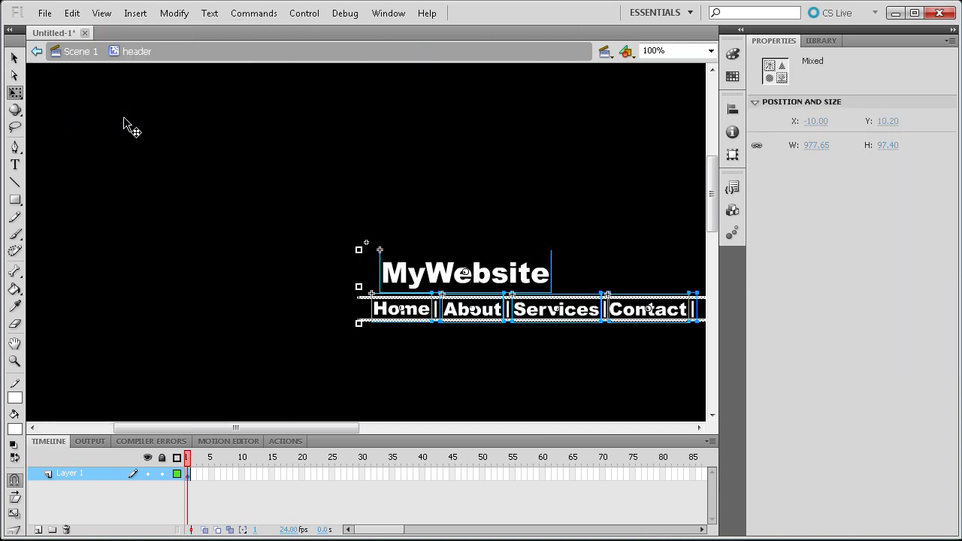
left_click_drag(219, 429, 313, 426)
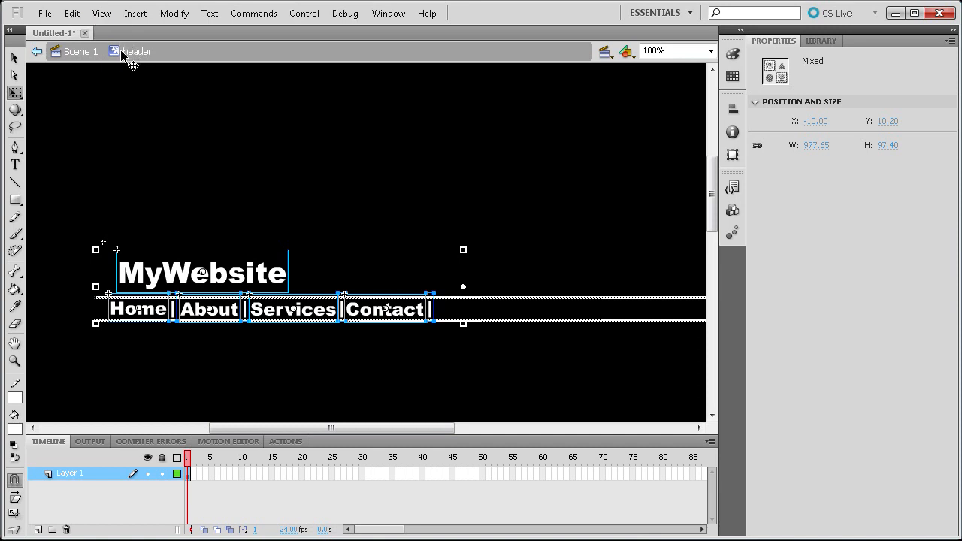
Return to Scene 1 and place the header movie clip from the library at the top of the page.
left_click(77, 51)
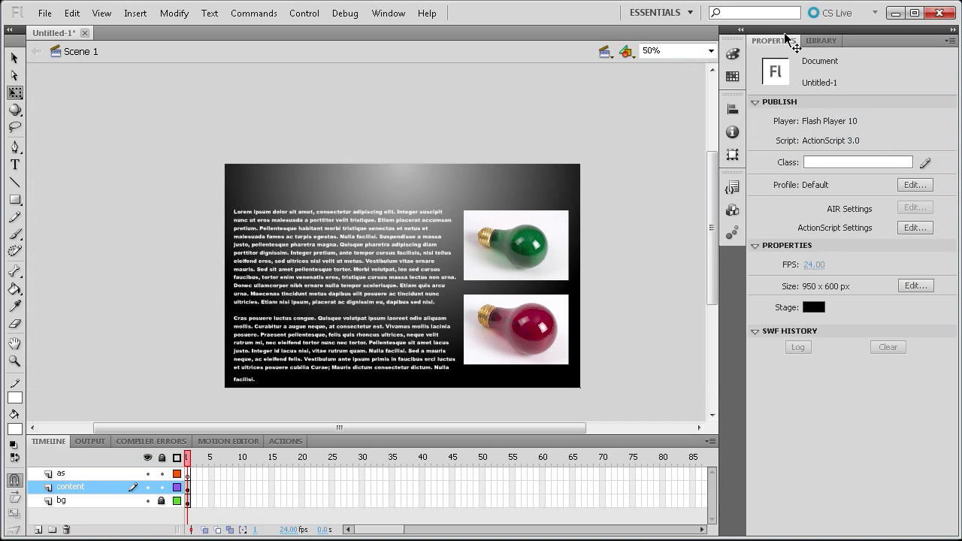
left_click(817, 40)
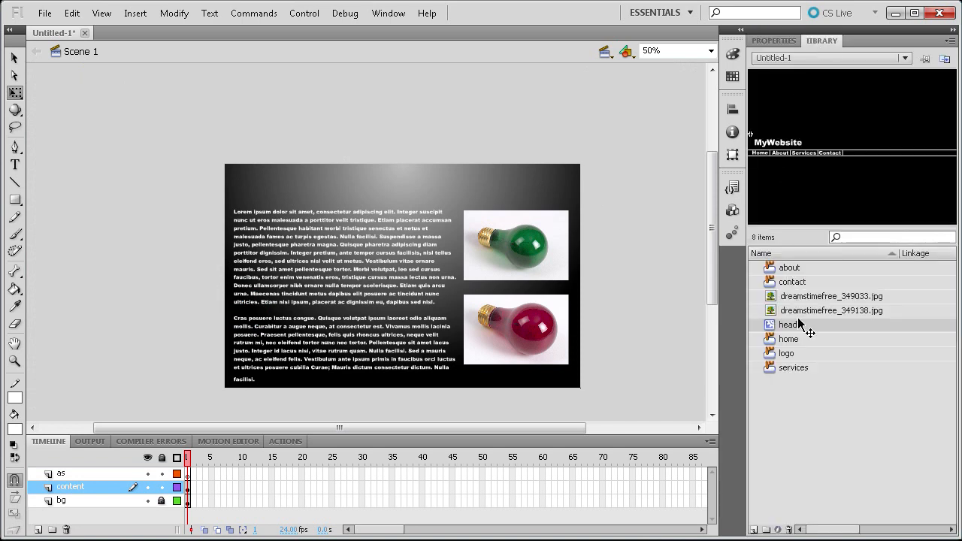
left_click_drag(806, 326, 407, 186)
Move the header clip so its title and navigation bar line up with the page's top edge and body text.
left_click(711, 50)
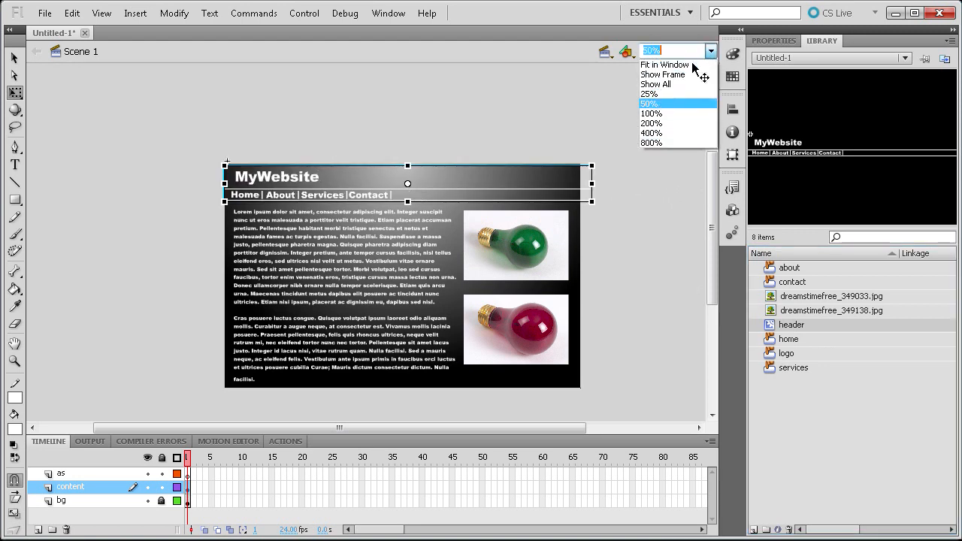
left_click(653, 114)
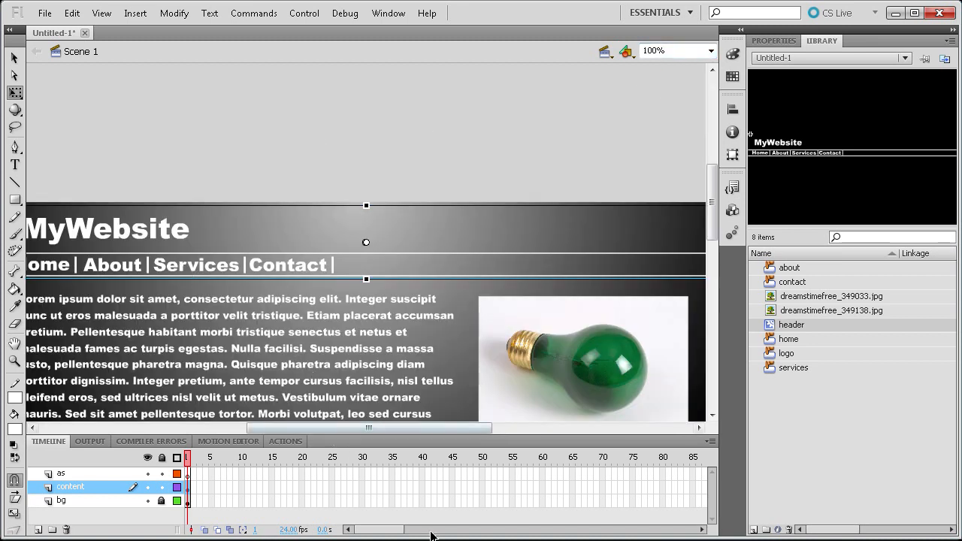
left_click_drag(369, 428, 333, 427)
left_click_drag(152, 235, 183, 227)
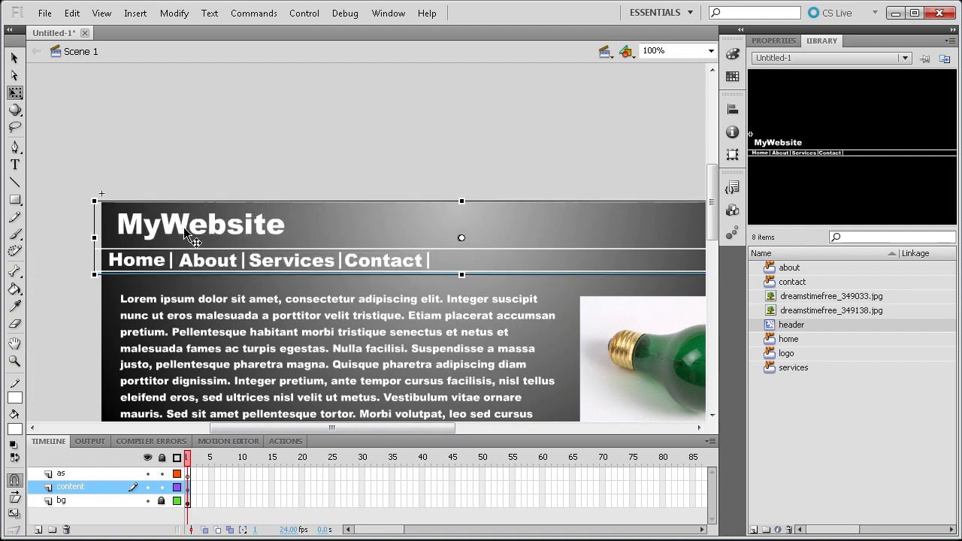
left_click(232, 142)
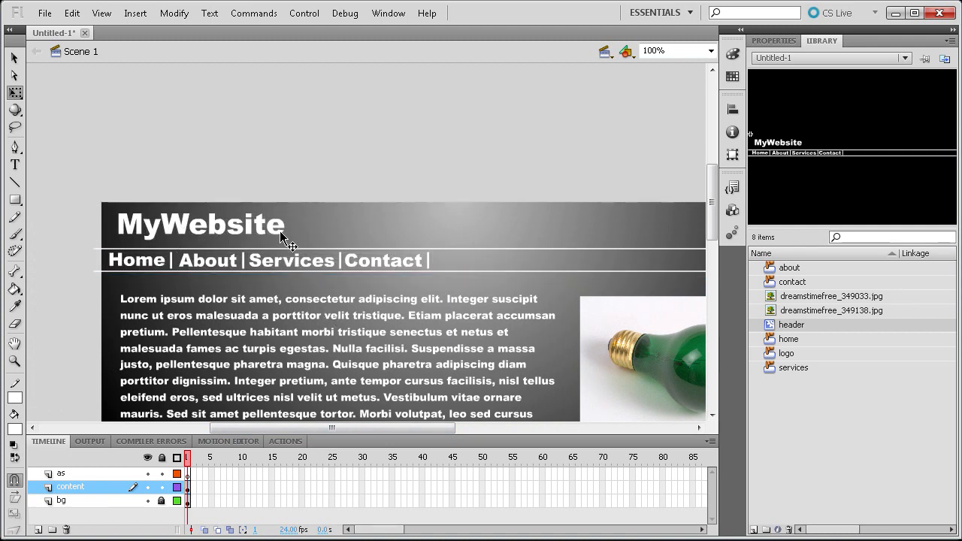
left_click(175, 238)
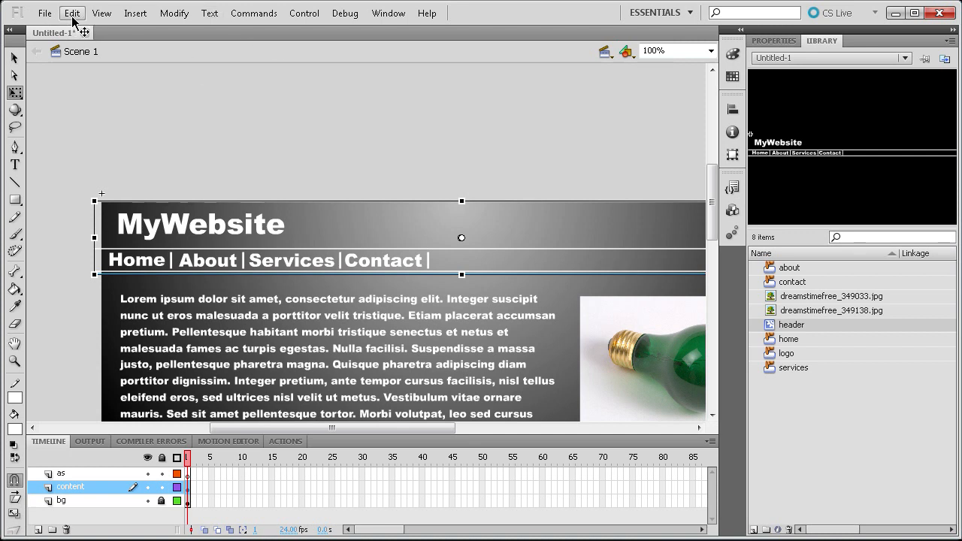
left_click(189, 460)
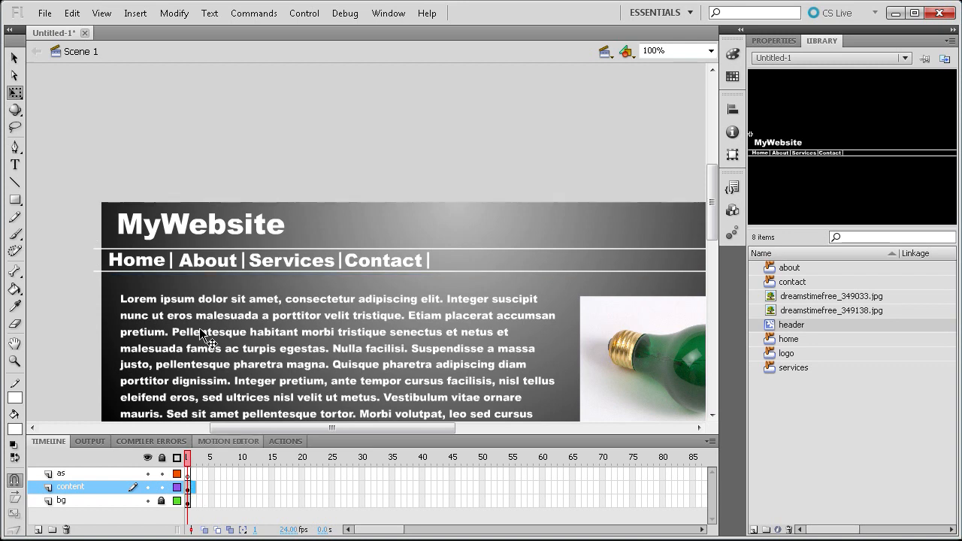
Insert a keyframe at frame 2 of the content layer.
left_click(189, 480)
left_click(193, 487)
right_click(200, 488)
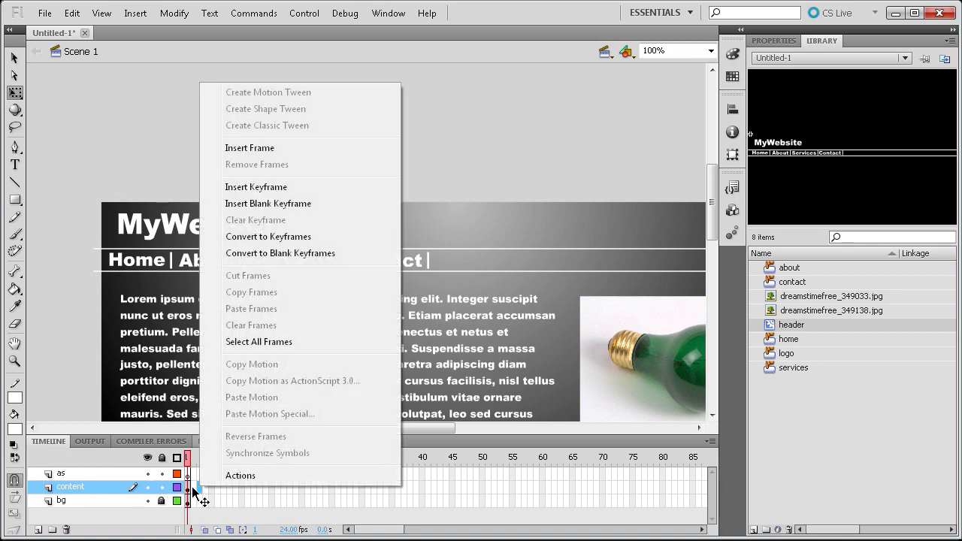
right_click(192, 487)
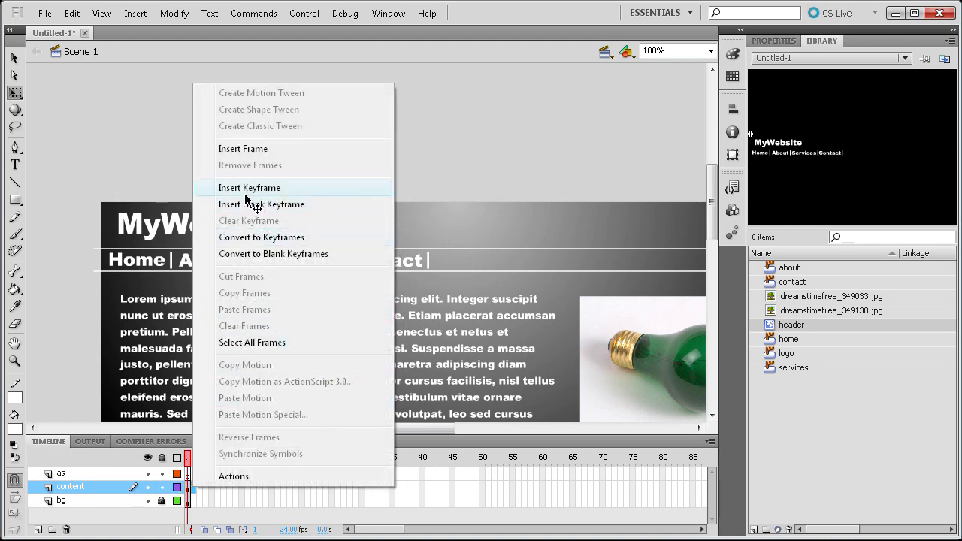
left_click(246, 192)
Insert a blank keyframe after frame 2 of the content layer and remove the filled frame 2.
left_click(198, 492)
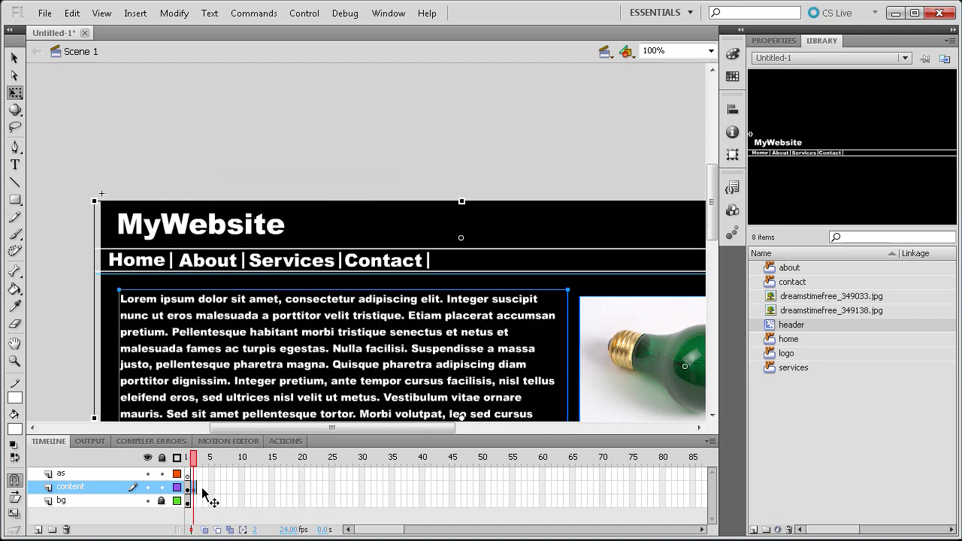
right_click(196, 490)
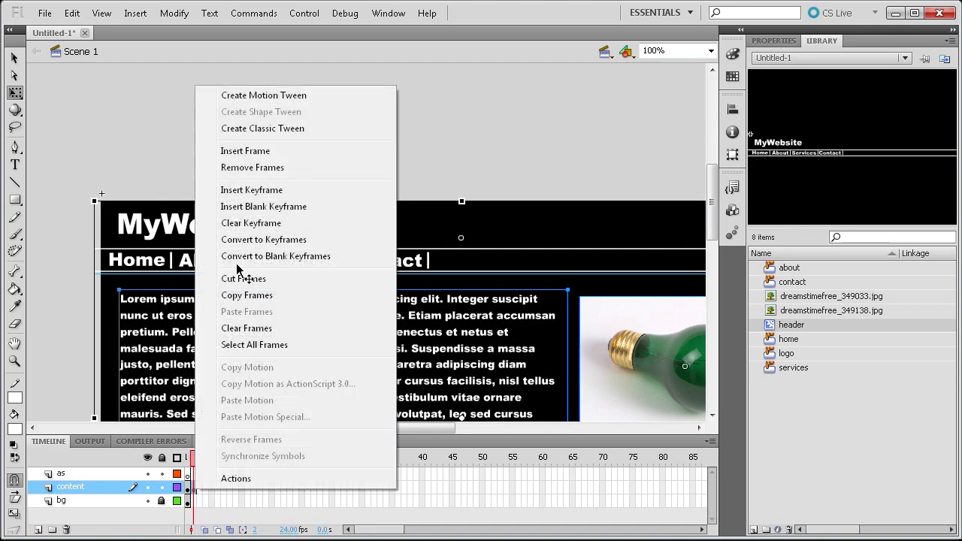
left_click(253, 208)
right_click(194, 490)
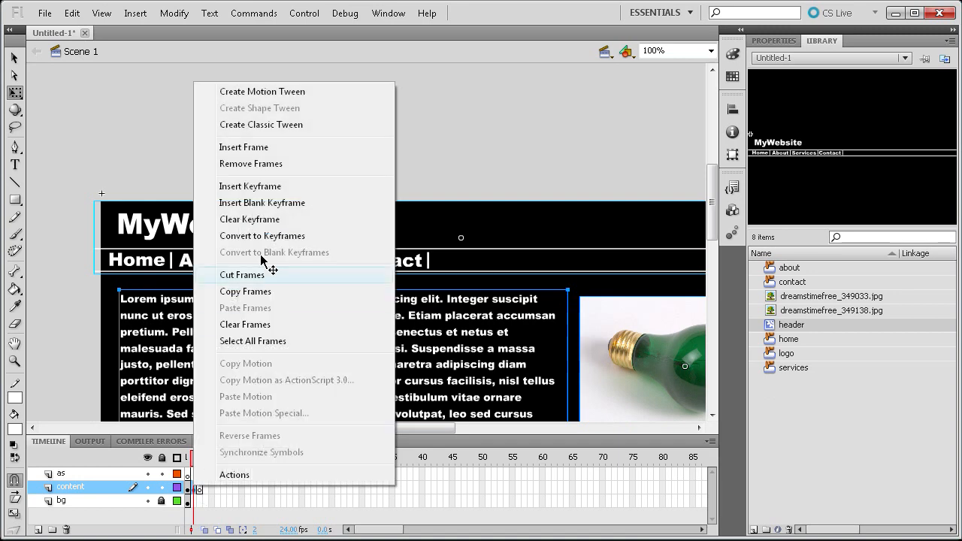
left_click(256, 206)
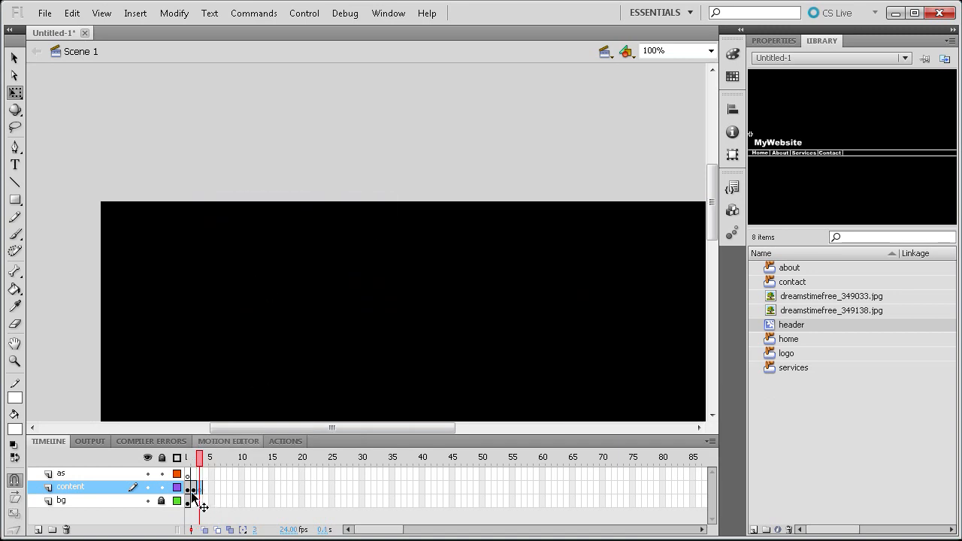
right_click(193, 490)
left_click(230, 169)
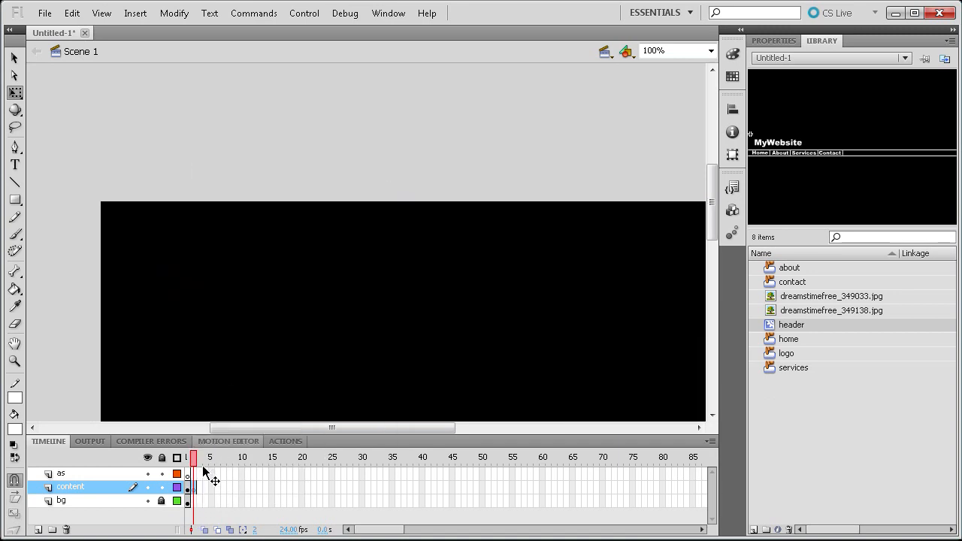
Insert blank keyframes at frames 3 and 4 of the content layer.
right_click(197, 490)
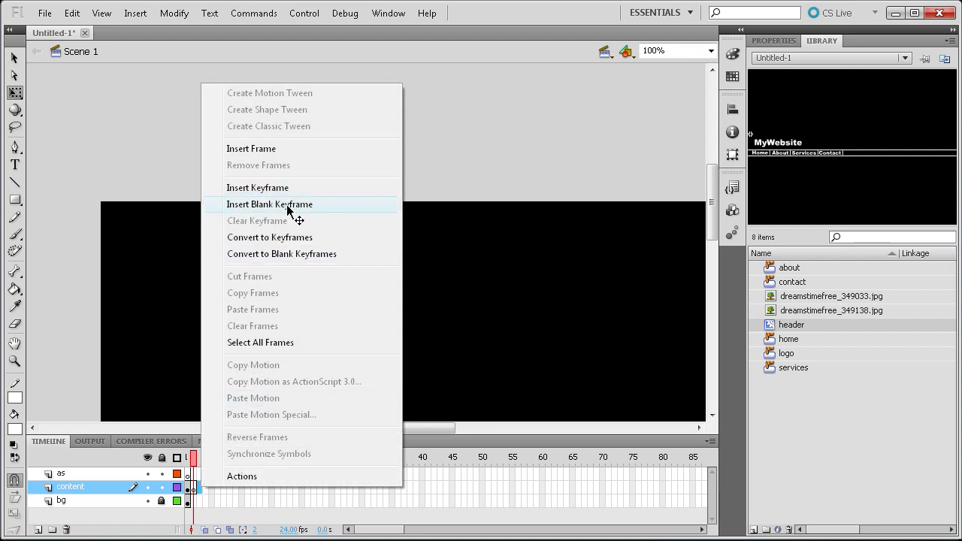
left_click(288, 205)
right_click(203, 490)
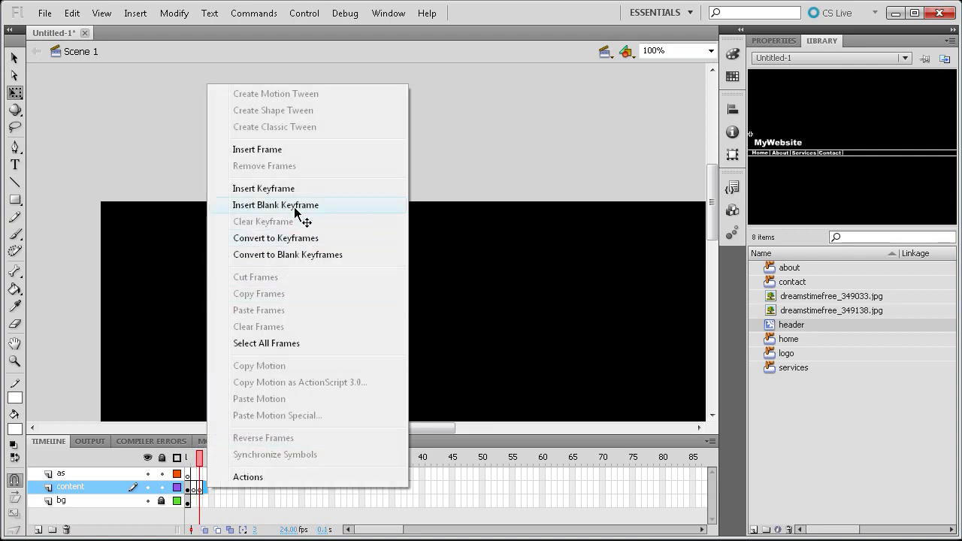
left_click(294, 207)
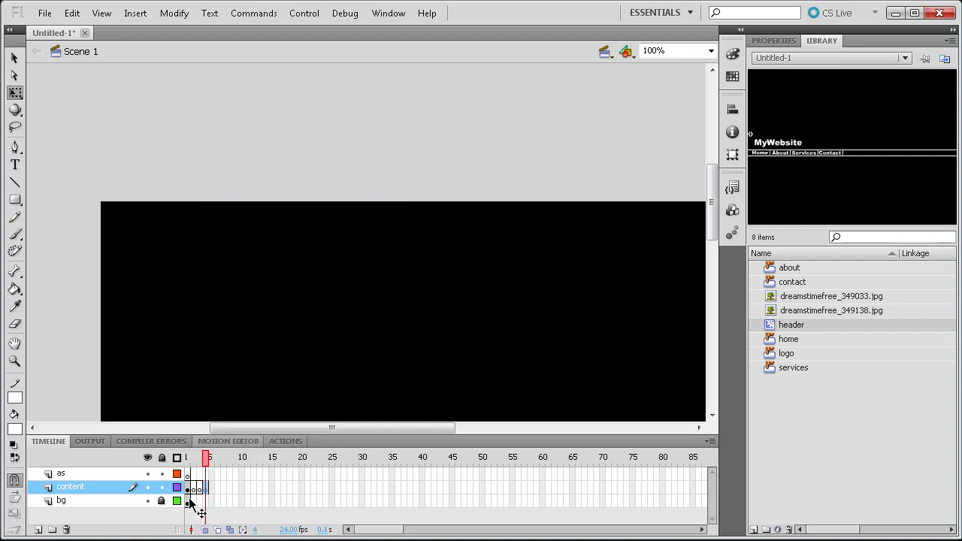
Copy frame 1 of the bg layer and paste it at frame 4 of the same layer.
left_click(189, 501)
right_click(192, 500)
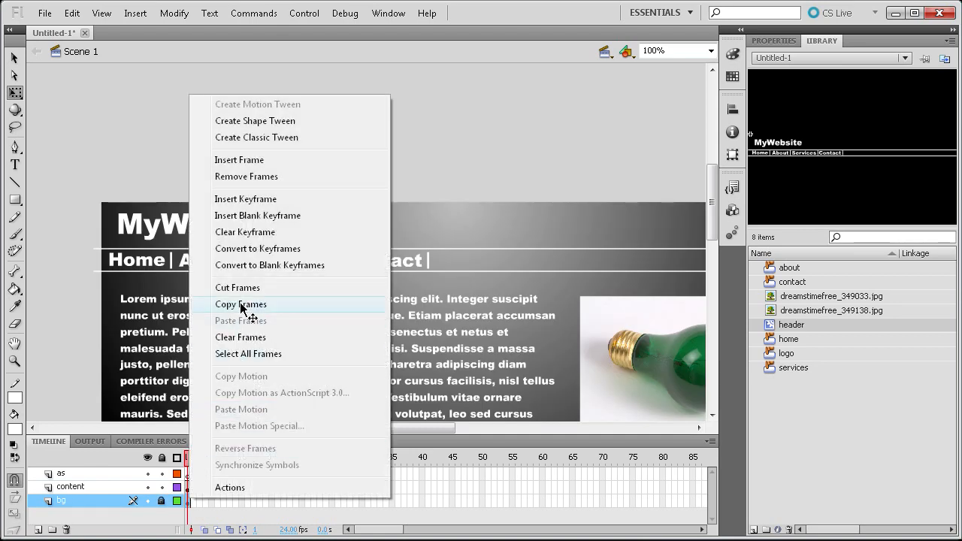
left_click(242, 305)
right_click(206, 501)
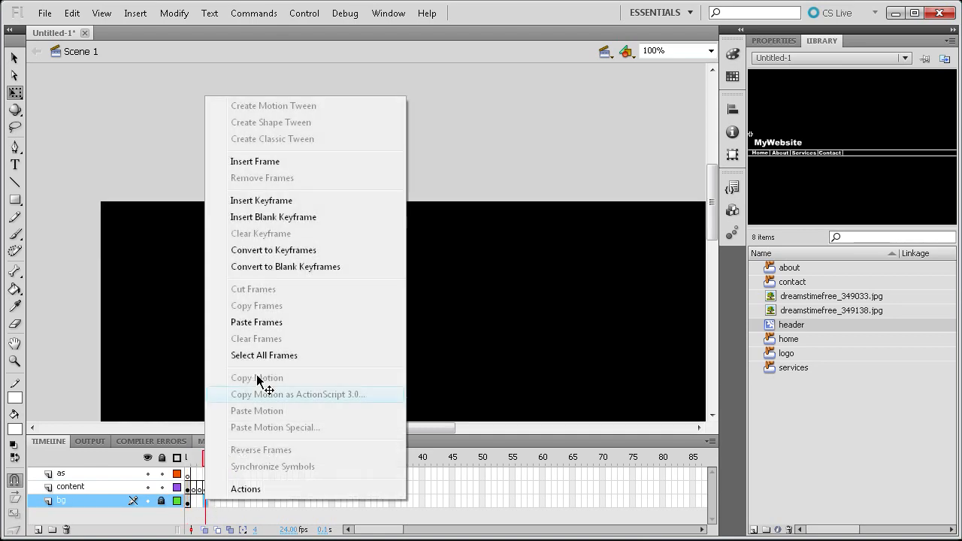
left_click(248, 322)
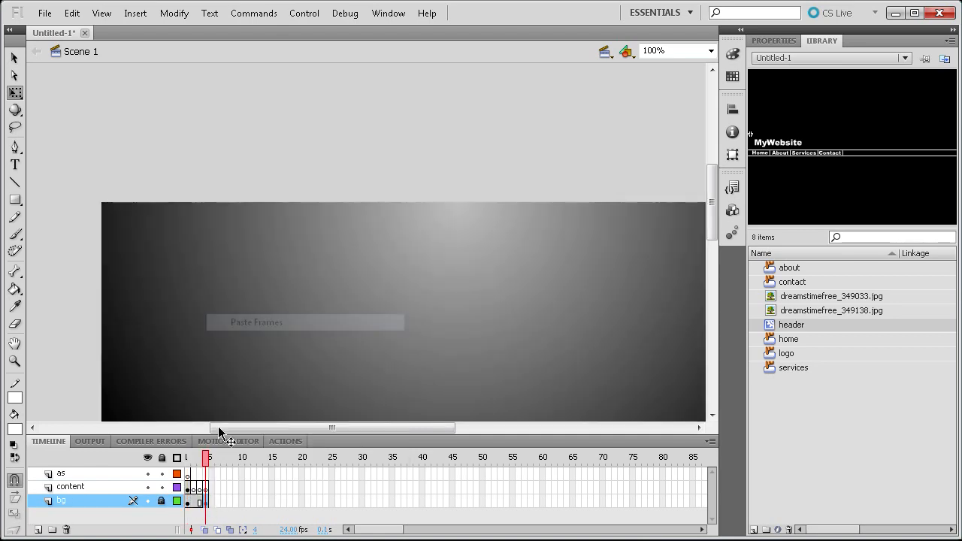
Copy the header clip from frame 1 and paste it in place on frame 2 of the content layer.
left_click(191, 470)
left_click(194, 471)
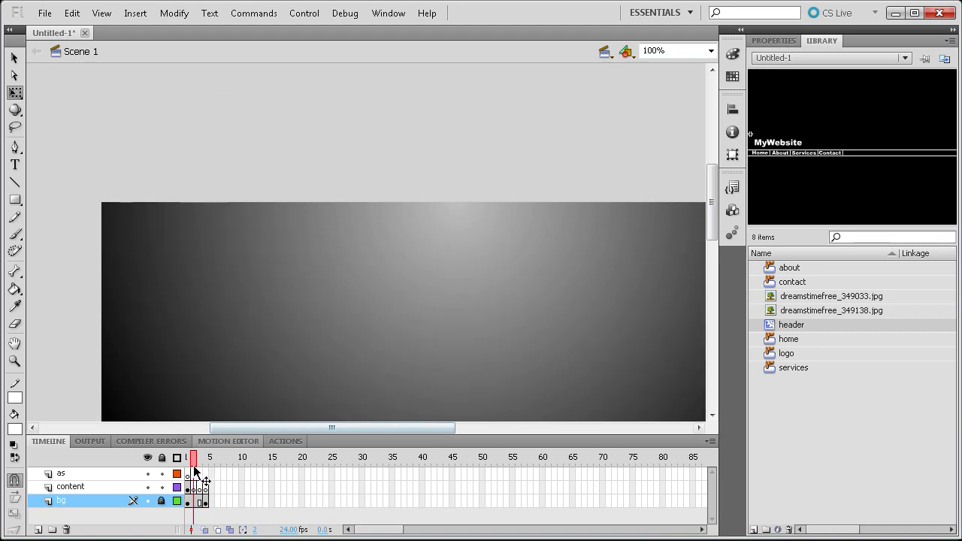
left_click(188, 471)
left_click(240, 260)
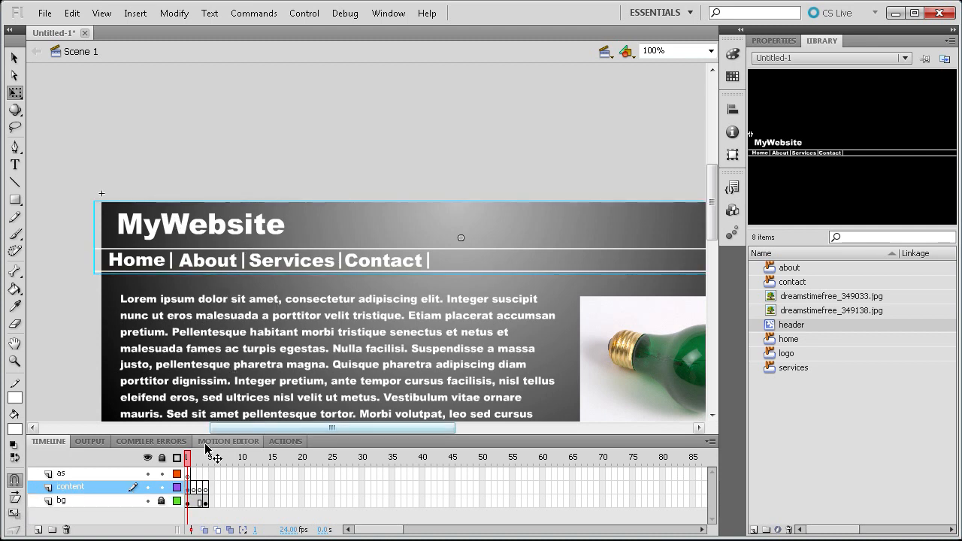
left_click(193, 464)
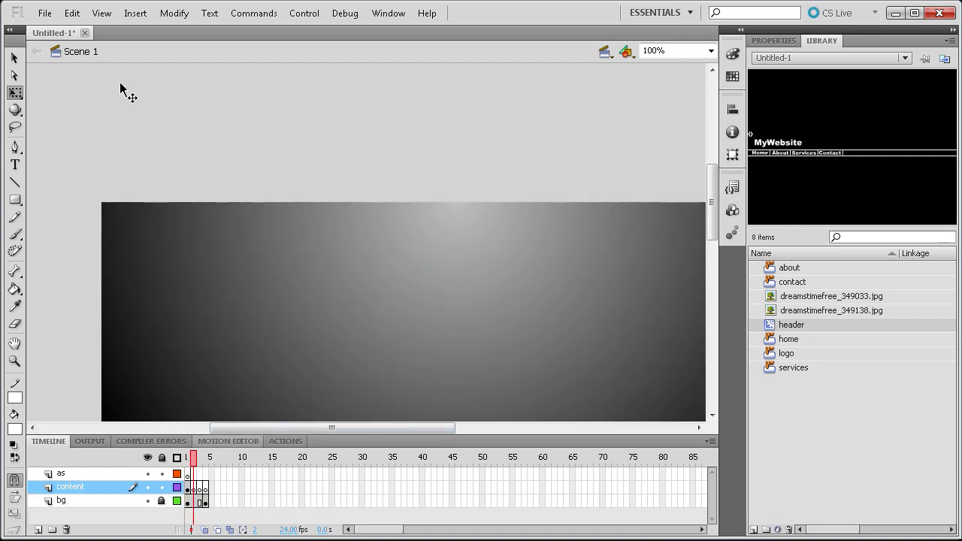
left_click(71, 14)
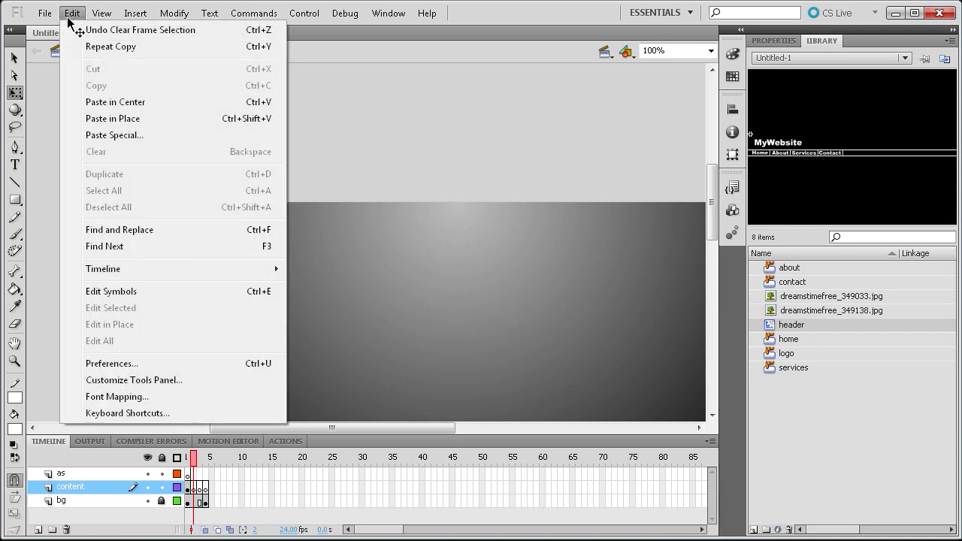
left_click(113, 115)
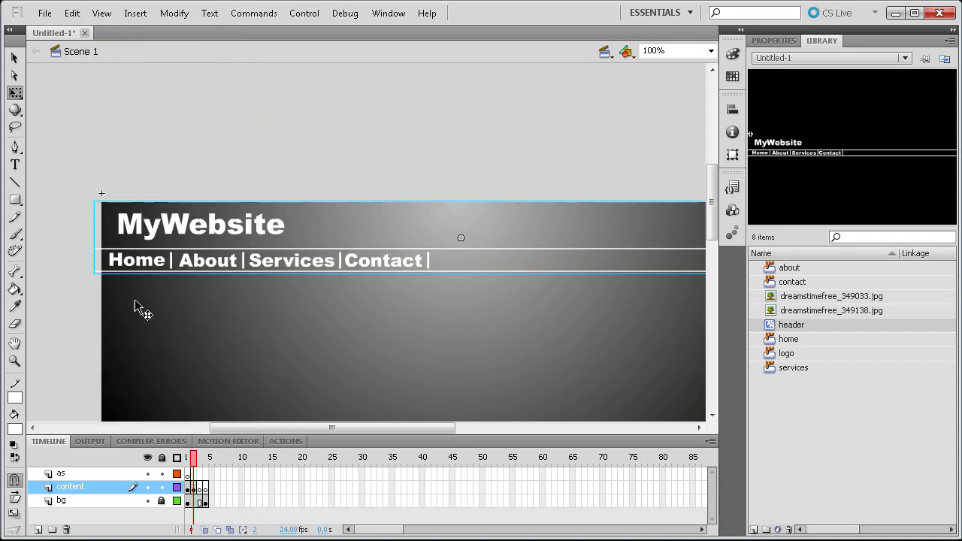
Paste the header clip in place on frames 3 and 4 of the content layer and return to frame 1.
left_click(200, 472)
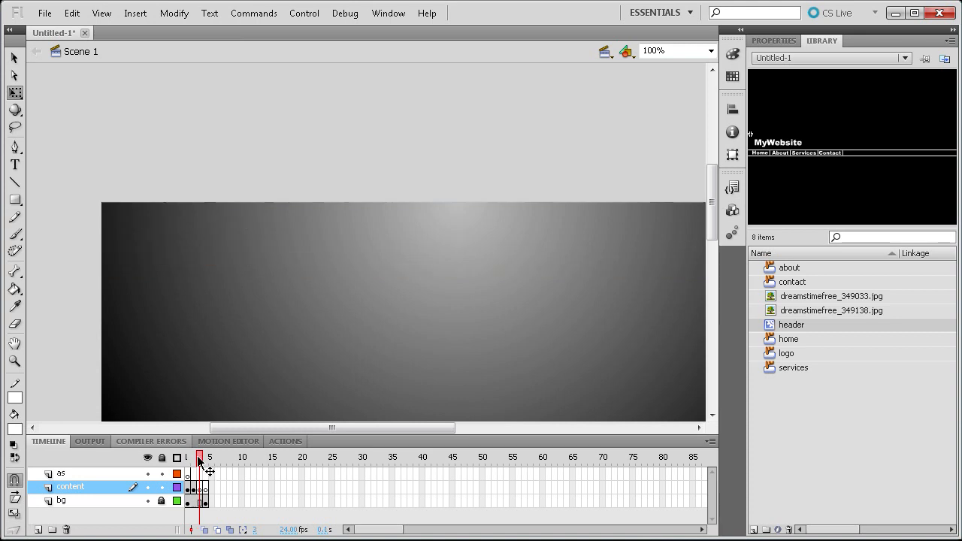
left_click(70, 12)
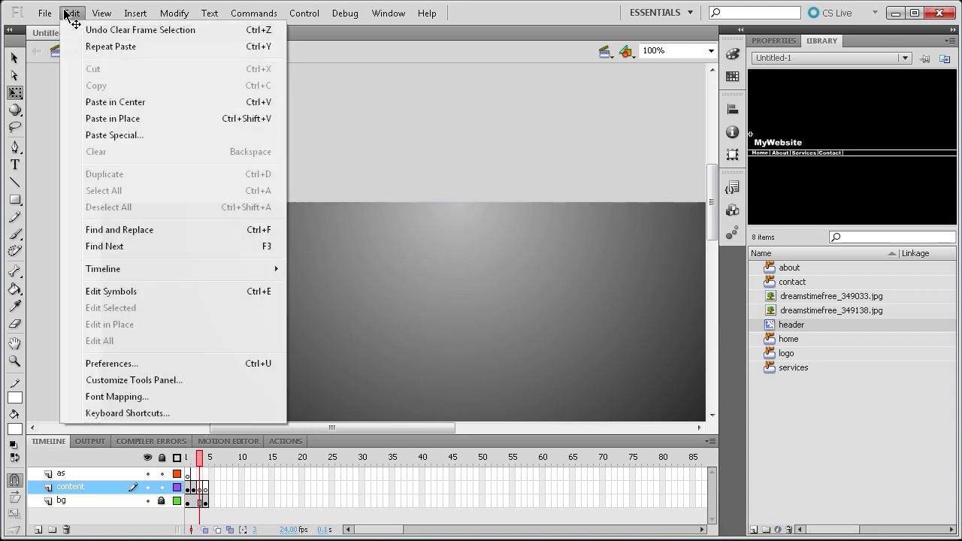
left_click(128, 127)
left_click(206, 473)
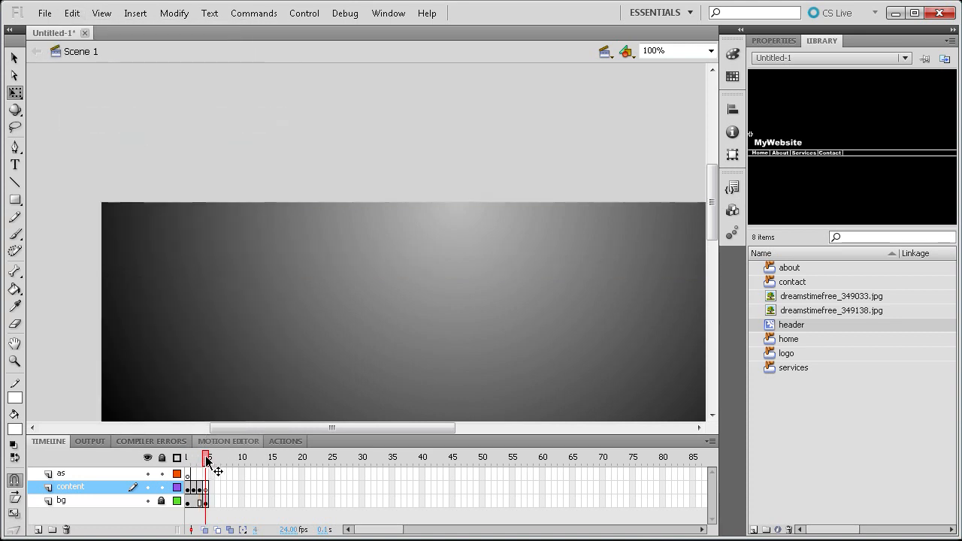
left_click(70, 17)
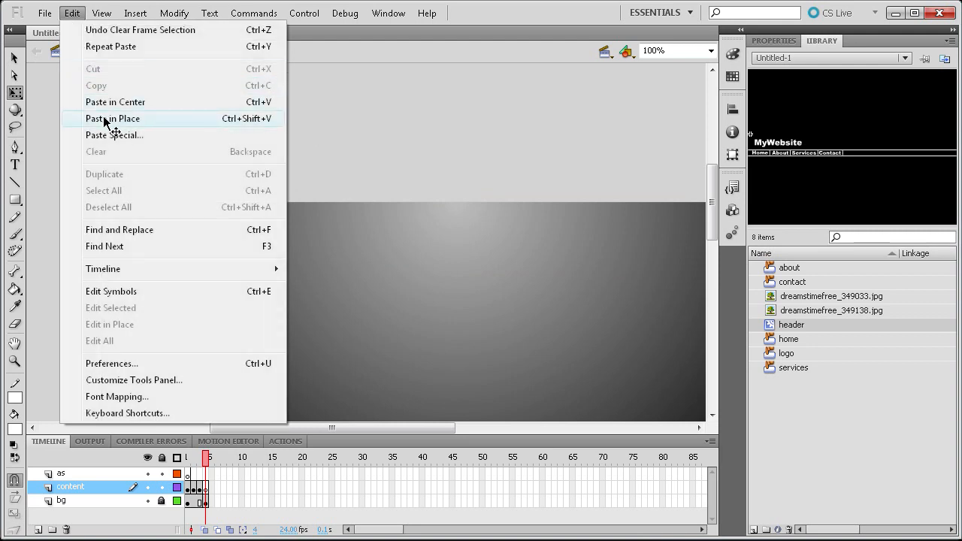
left_click(102, 118)
left_click_drag(207, 460, 188, 487)
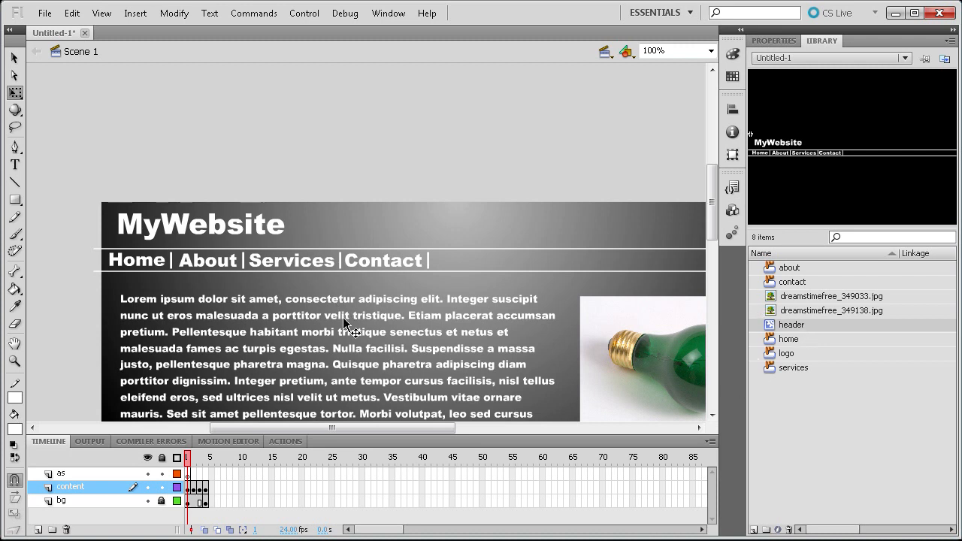
Change the logo button's text inside the header symbol to "MyWebsite1" and check the page frames in Scene 1.
right_click(792, 324)
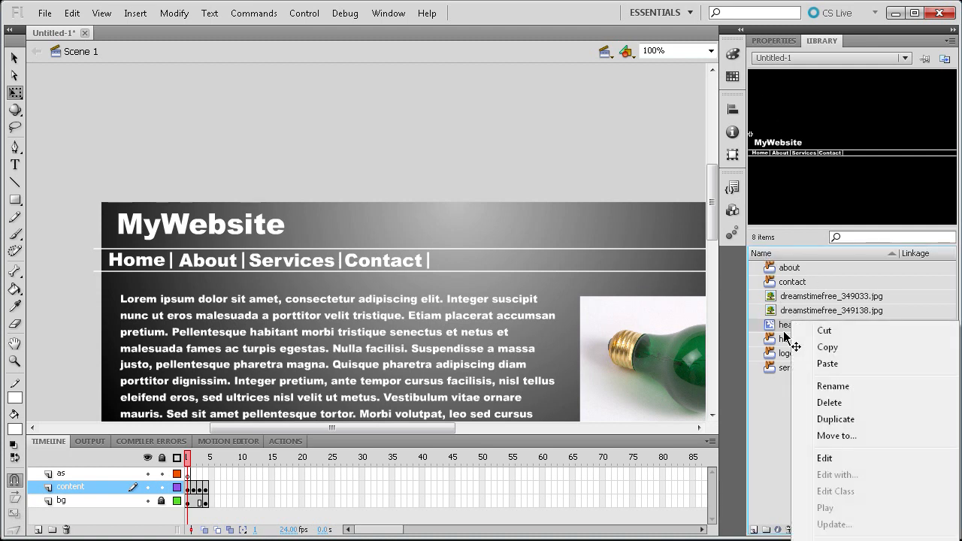
left_click(823, 458)
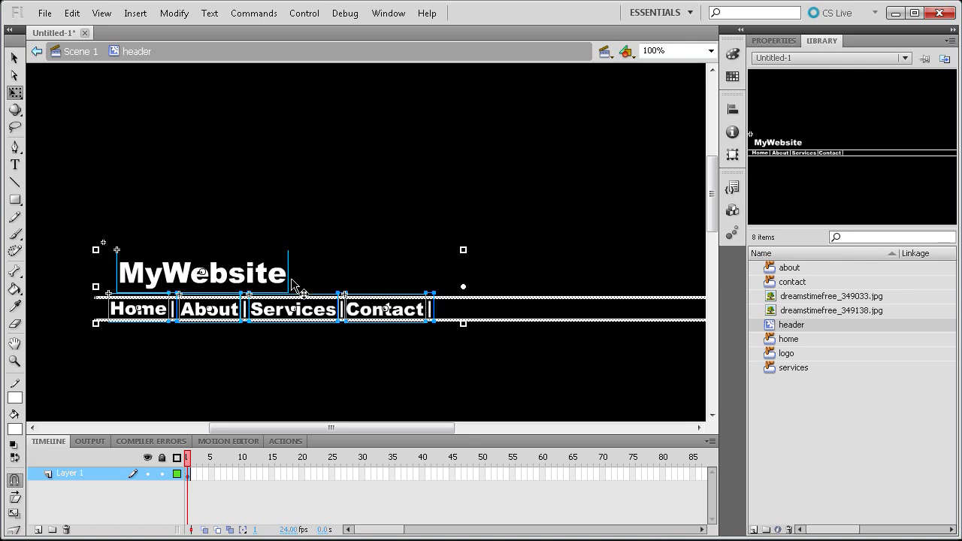
left_click(15, 164)
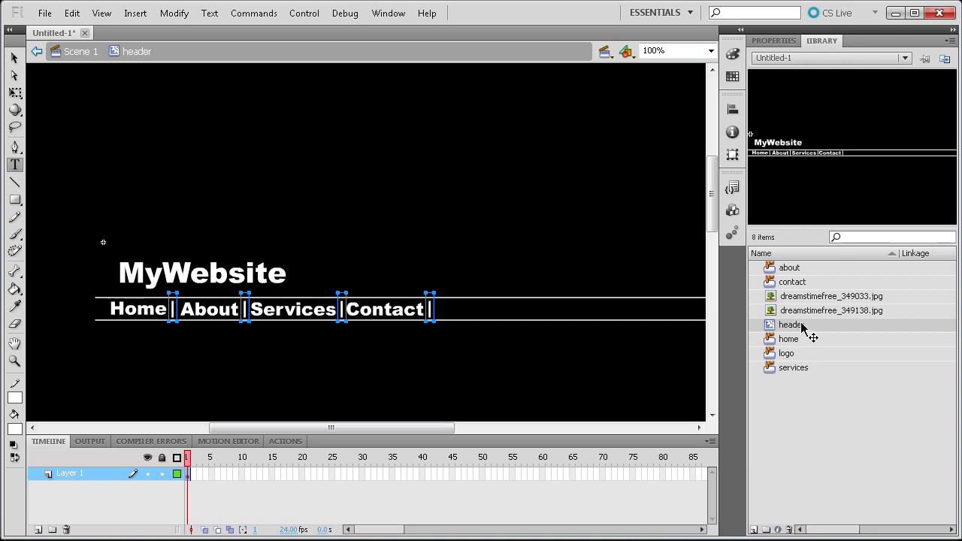
left_click(14, 58)
double_click(264, 270)
left_click(15, 164)
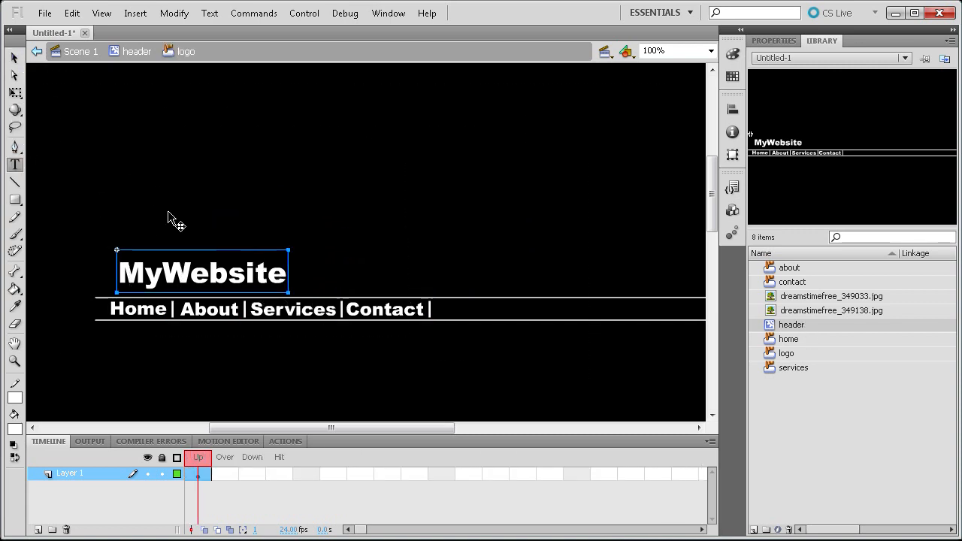
double_click(284, 273)
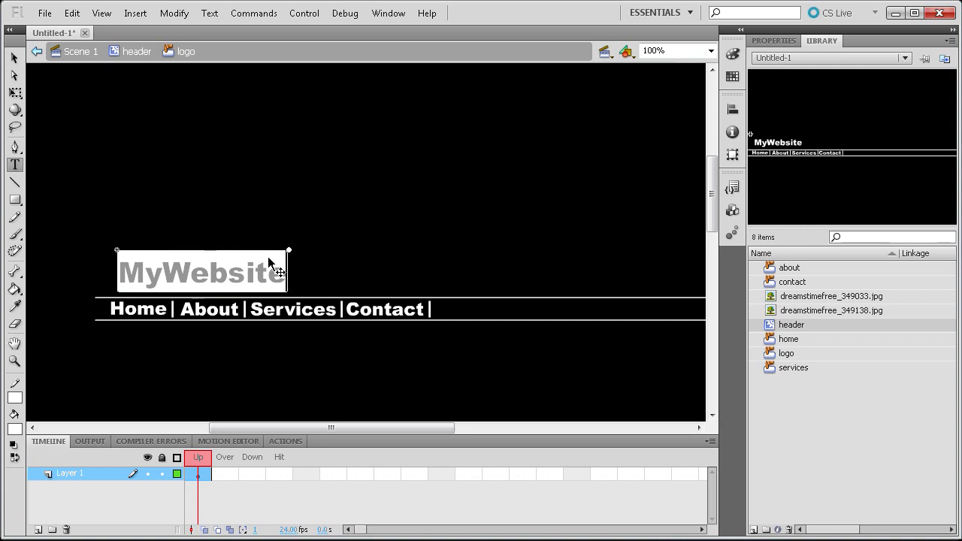
type("1")
key("Escape")
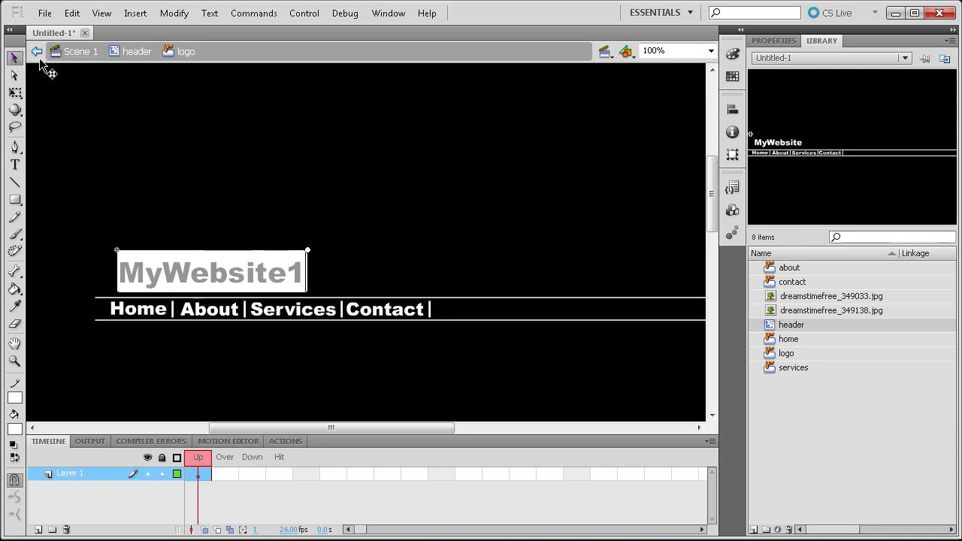
left_click(73, 51)
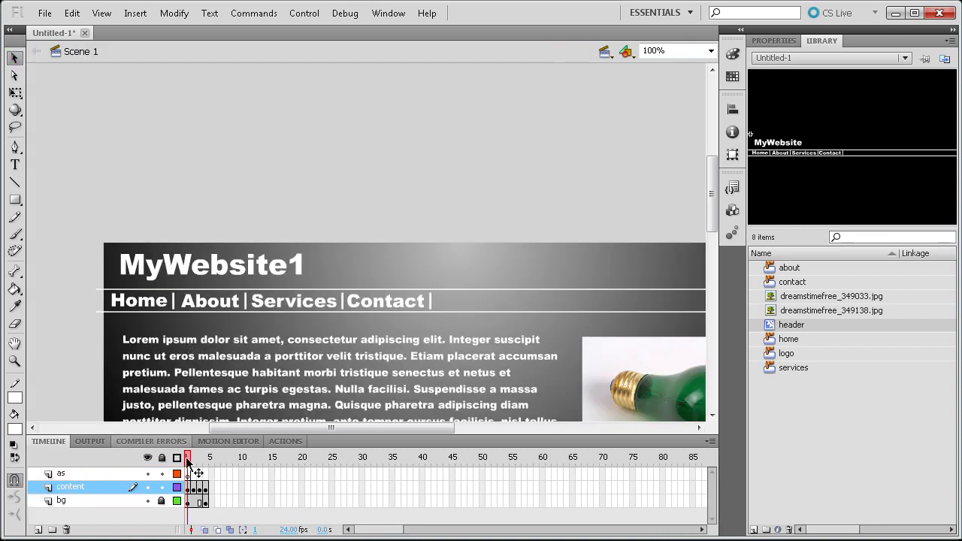
mouse_move(188, 459)
left_mouse_down()
mouse_move(208, 467)
mouse_move(188, 467)
left_mouse_up()
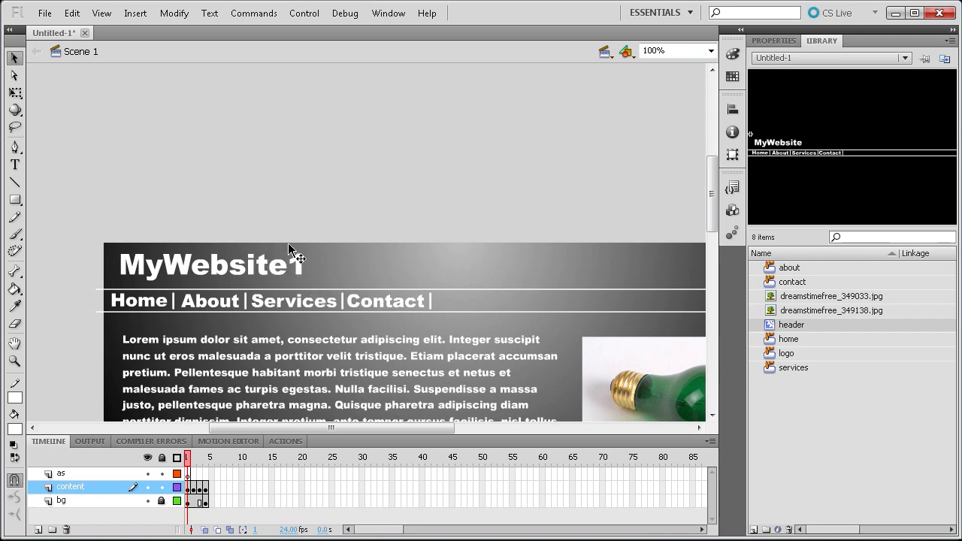
Change the logo button's text inside the header symbol back to "MyWebsite" and return to Scene 1.
right_click(787, 325)
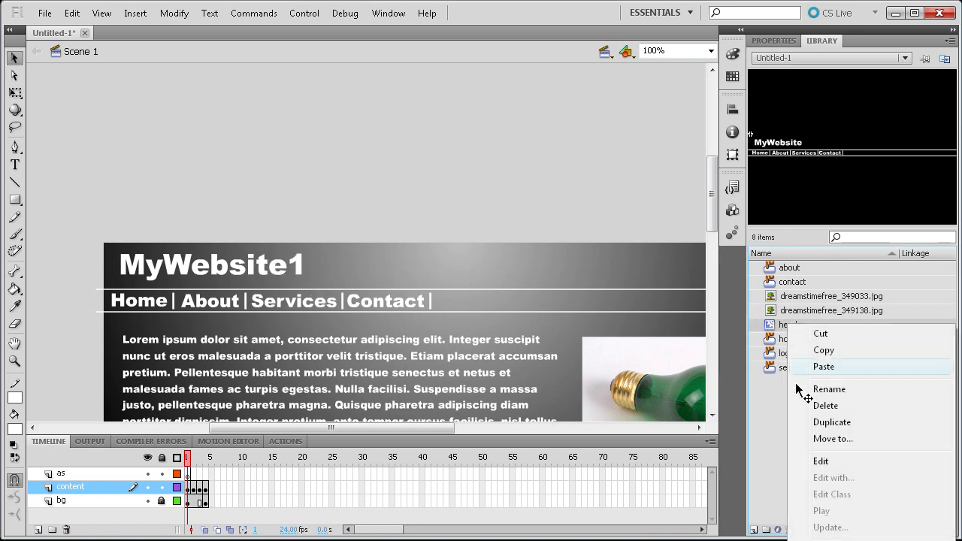
left_click(825, 460)
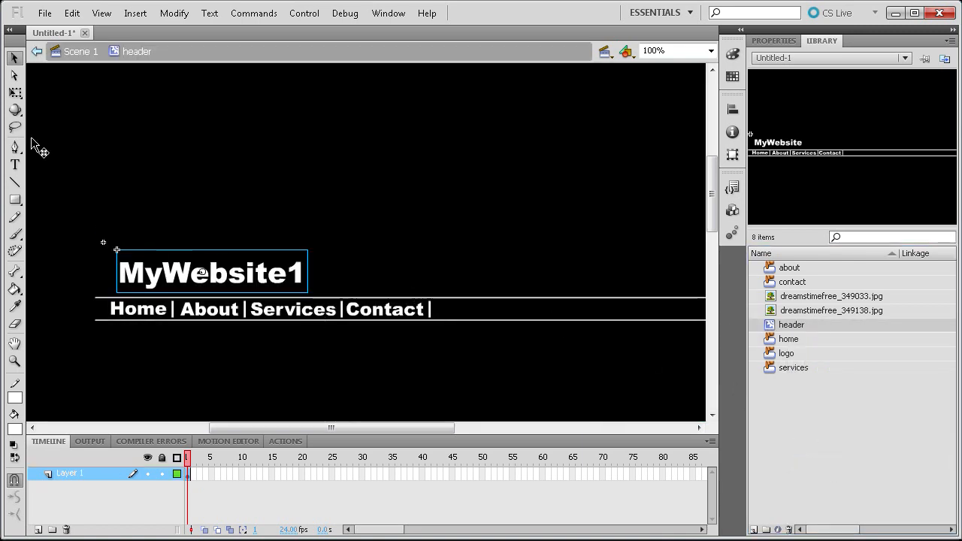
left_click(15, 164)
left_click(14, 59)
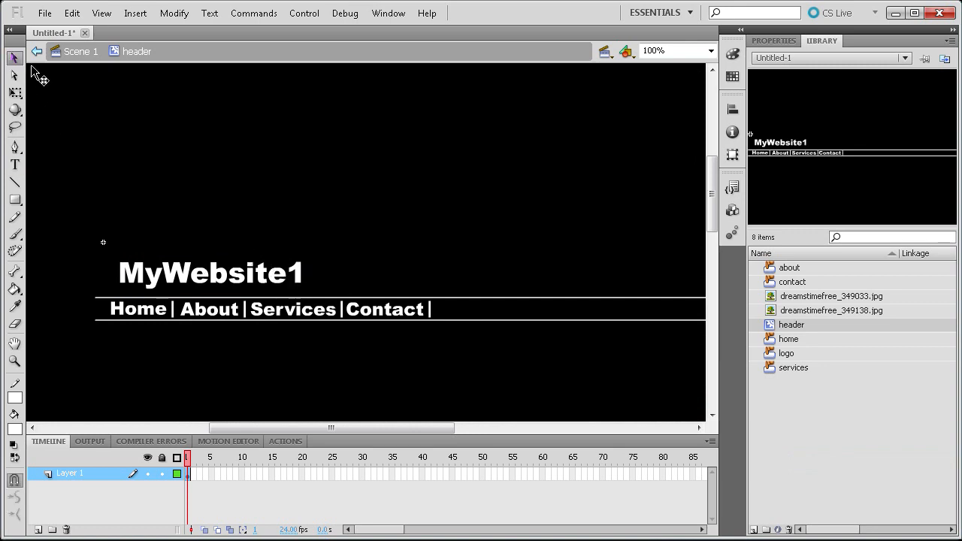
double_click(282, 259)
left_click(15, 165)
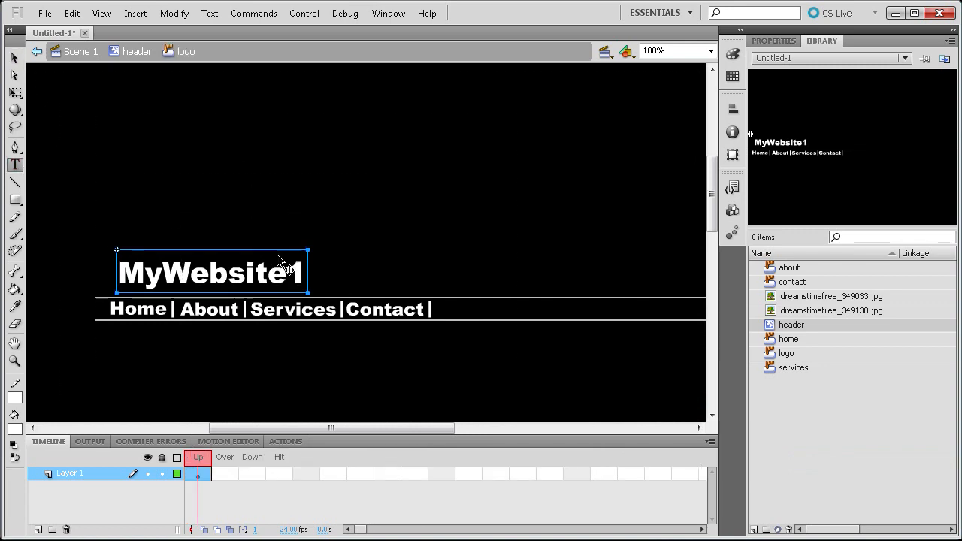
key("BackSpace")
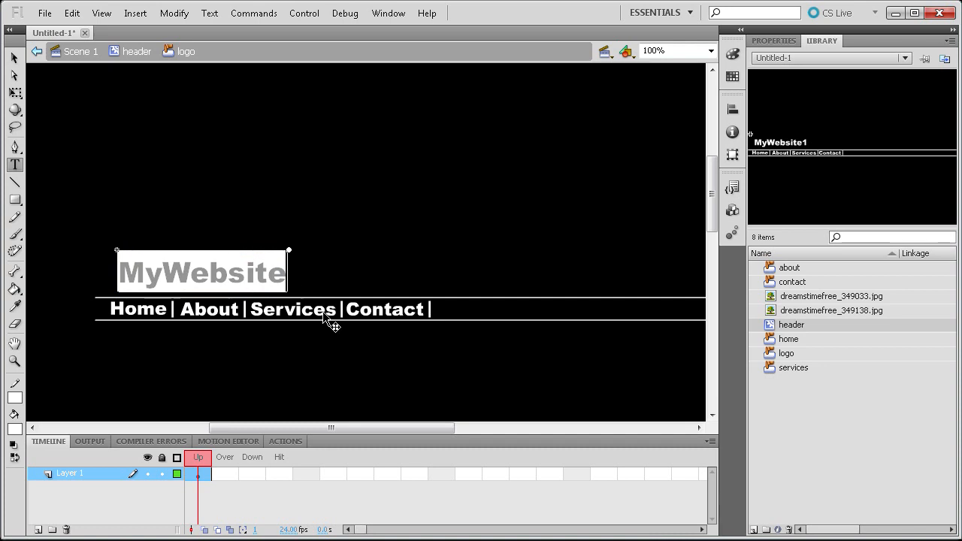
left_click(16, 54)
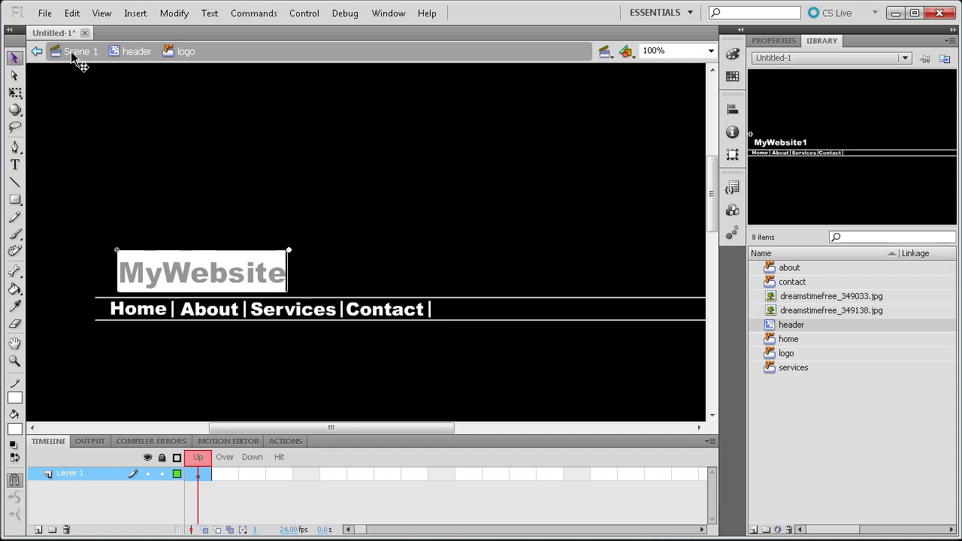
left_click(74, 50)
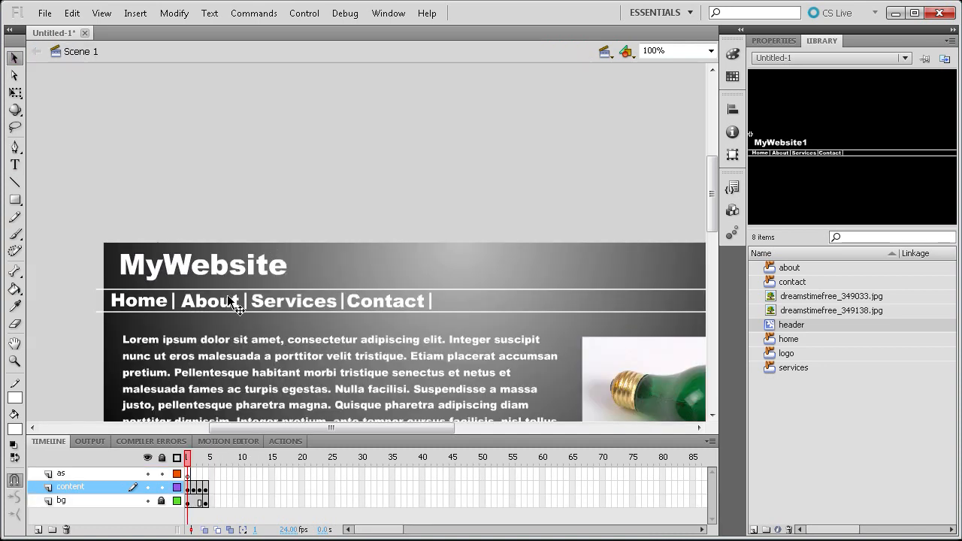
mouse_move(188, 460)
left_mouse_down()
mouse_move(199, 458)
mouse_move(189, 459)
left_mouse_up()
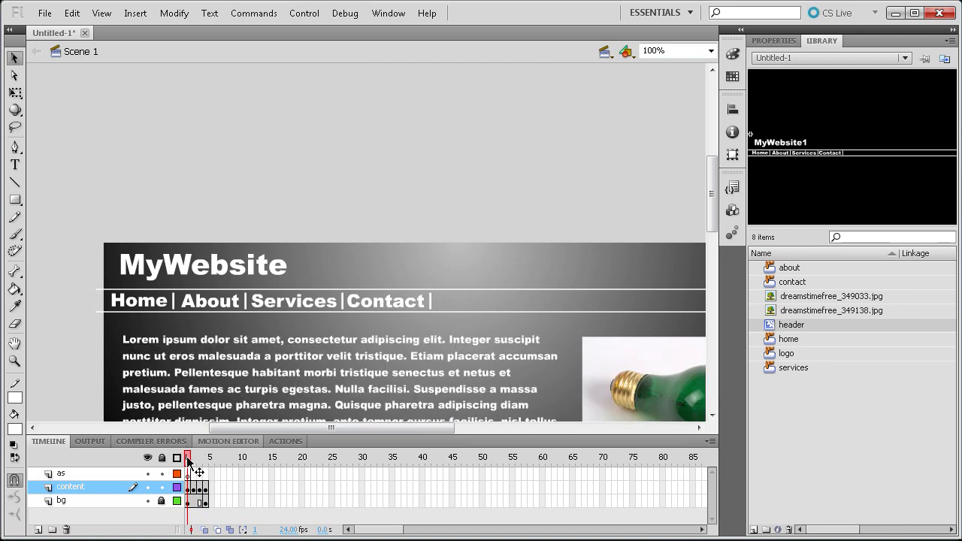
right_click(792, 325)
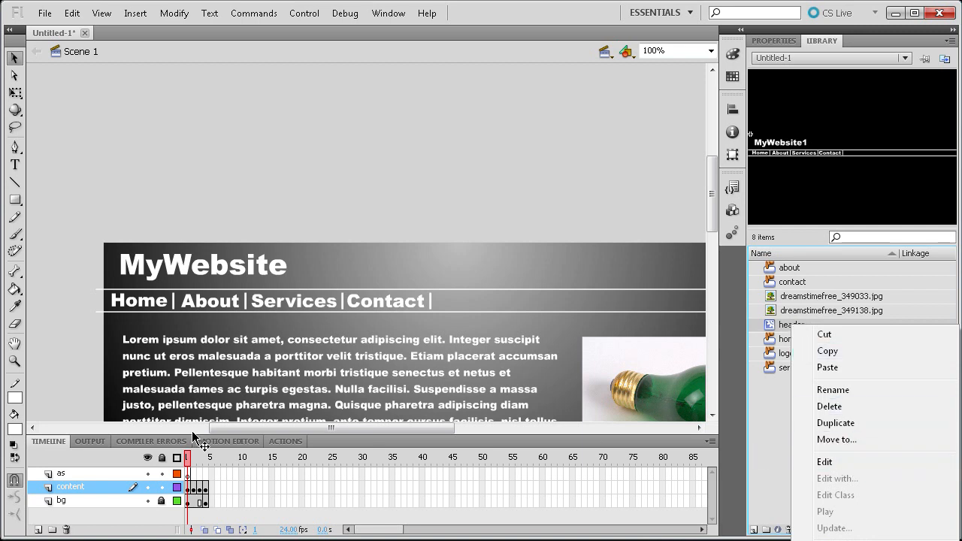
left_click(770, 394)
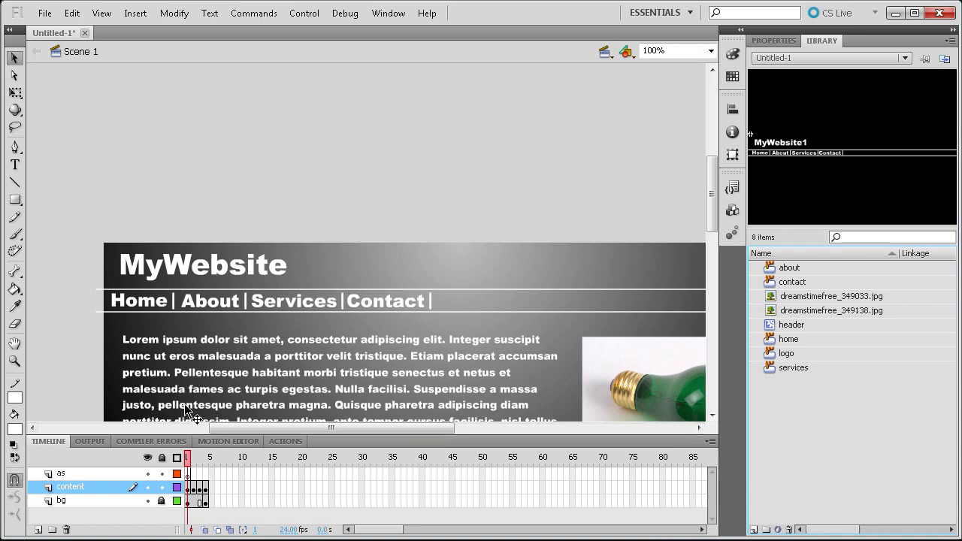
left_click(187, 474)
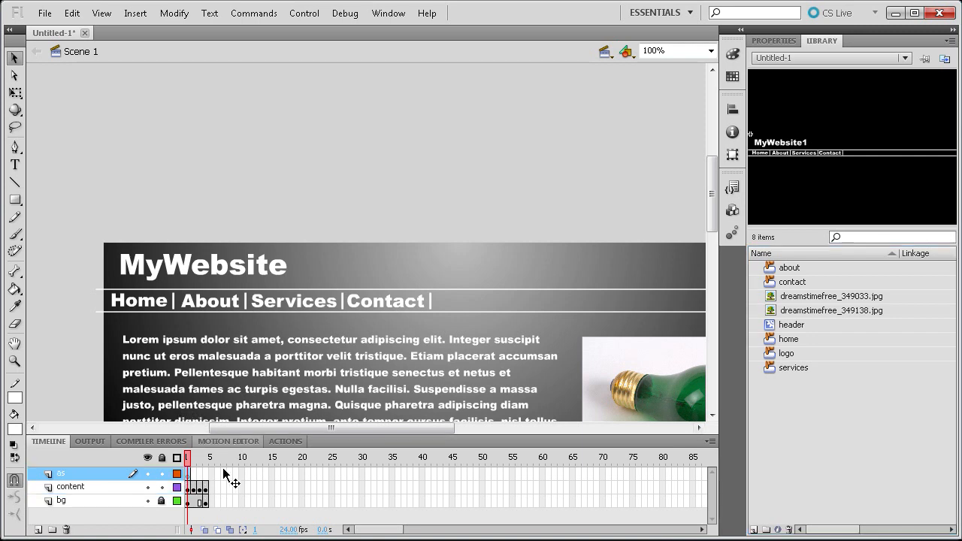
left_click(288, 443)
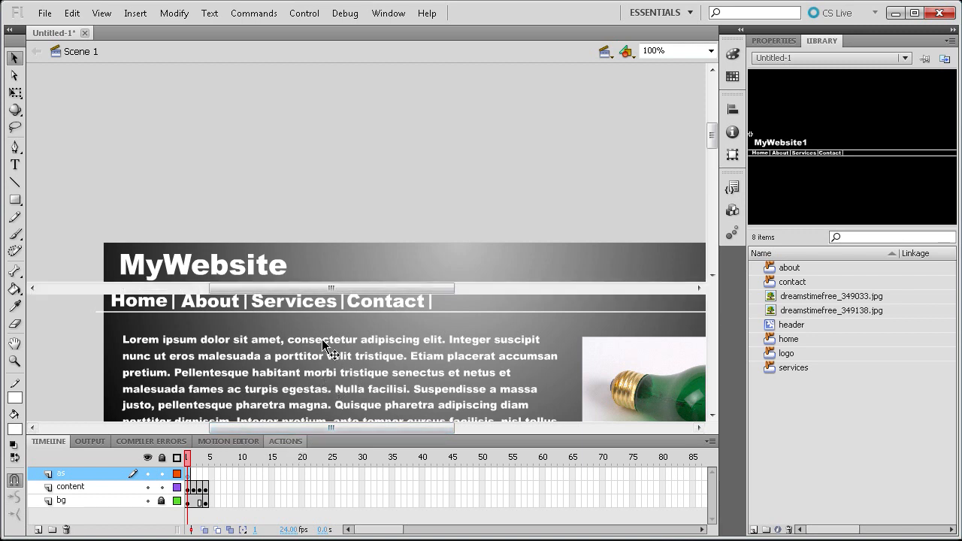
key("F9")
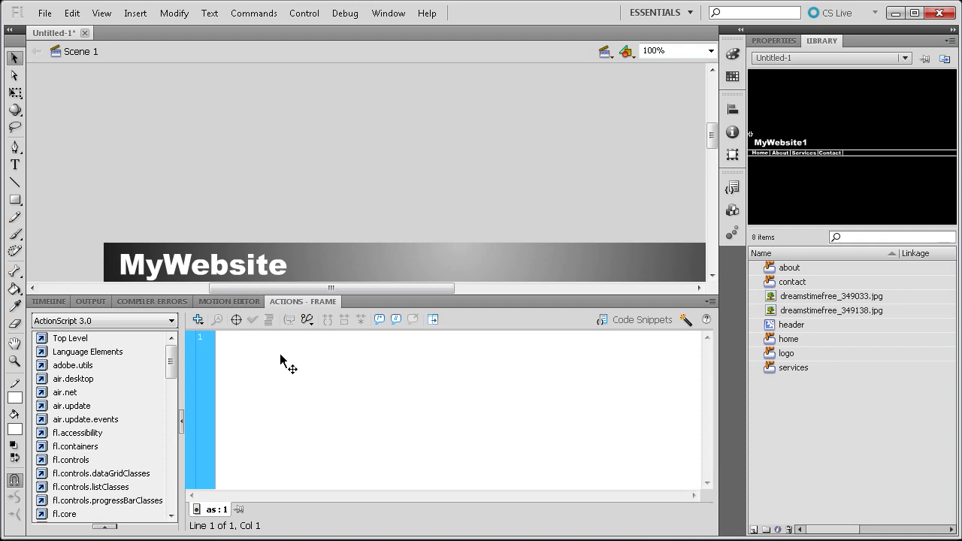
left_click(50, 301)
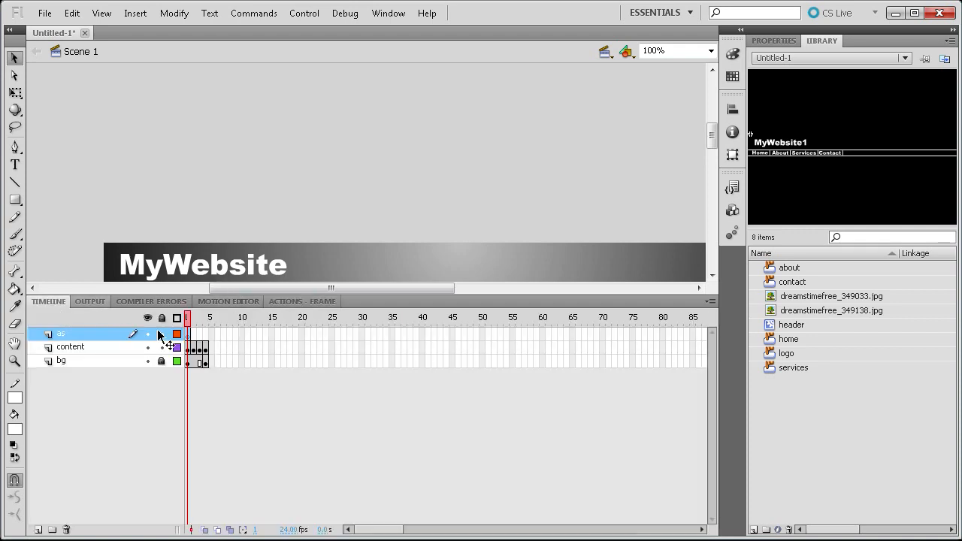
Add the text "About" below the header on frame 2 of the content layer.
left_click(192, 348)
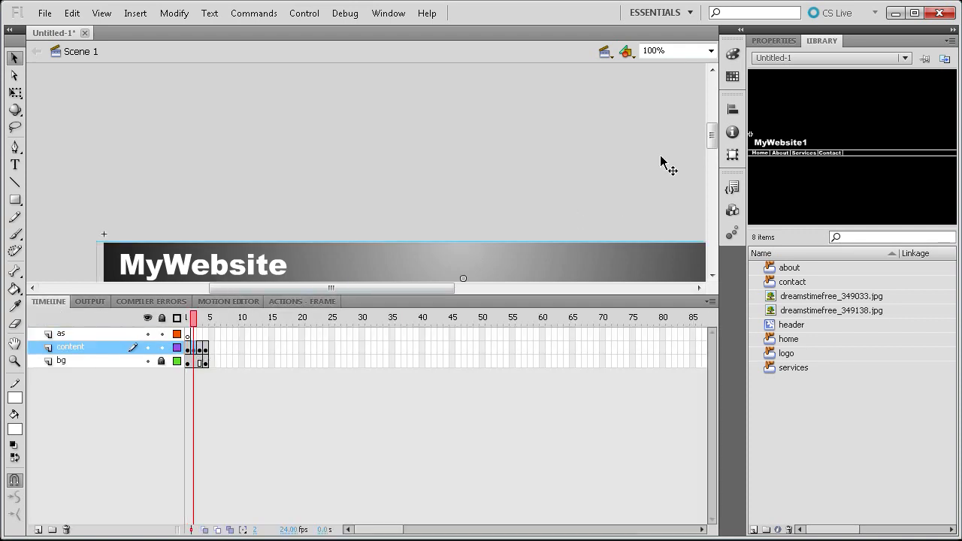
left_click_drag(711, 136, 714, 155)
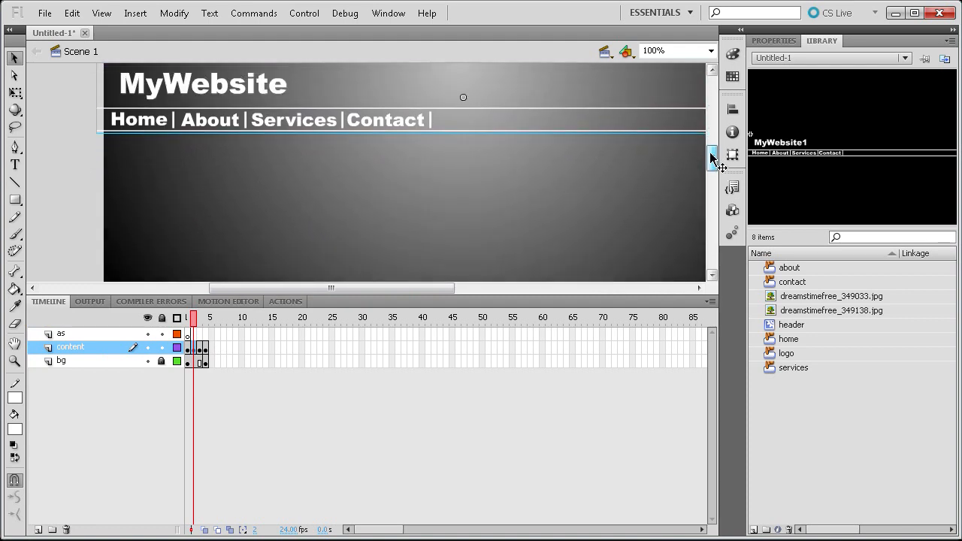
left_click(15, 165)
left_click(284, 166)
type("About")
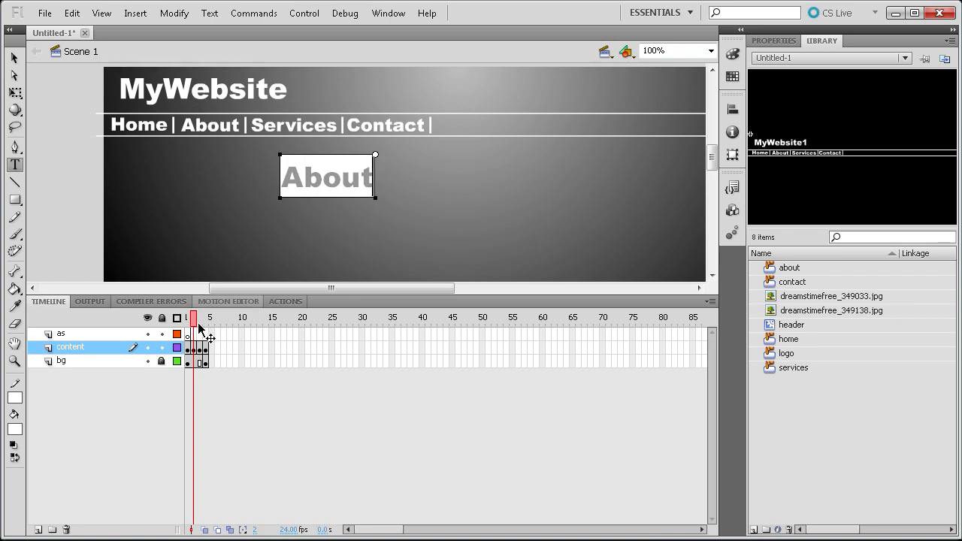
Add the text "Services" on frame 3 and "Contact" on frame 4 of the content layer, below the header.
left_click(200, 325)
left_click(319, 201)
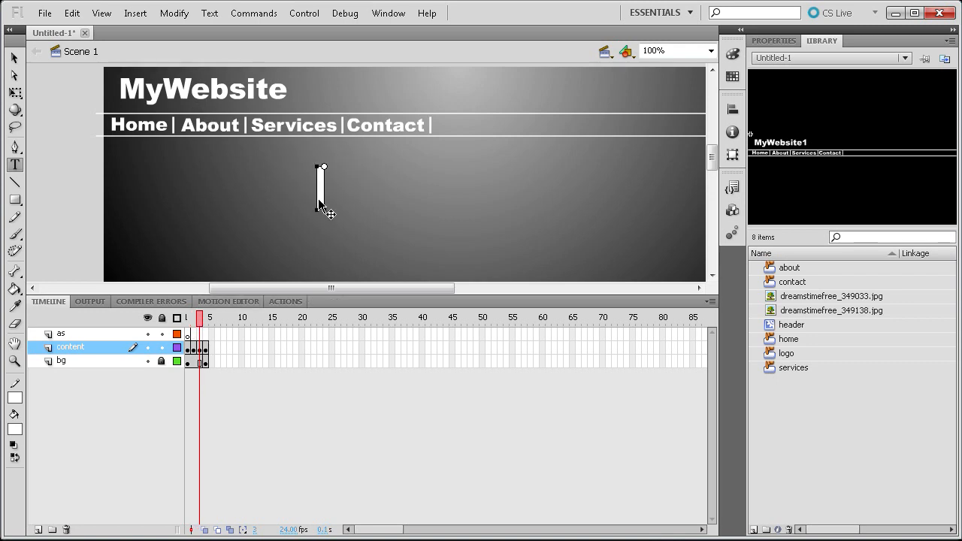
type("Cervices")
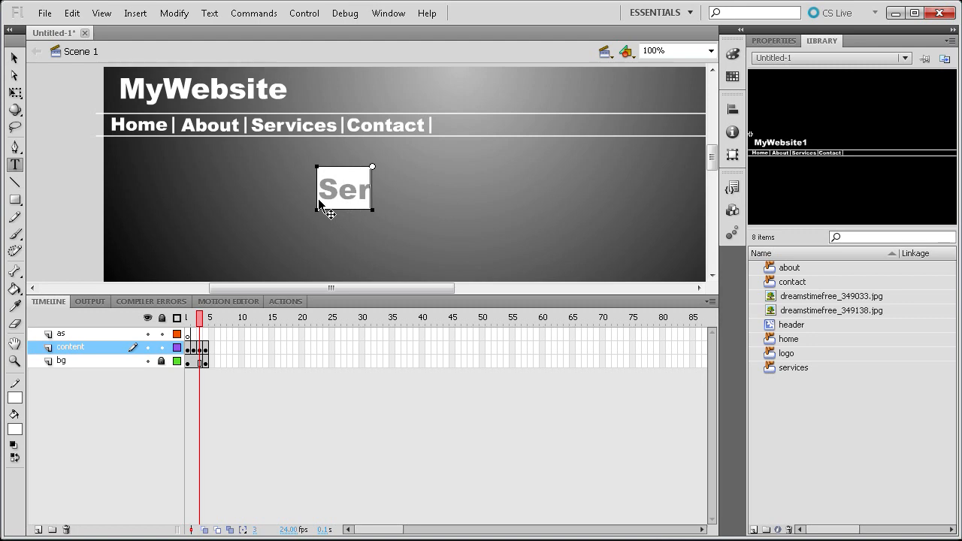
left_click(205, 322)
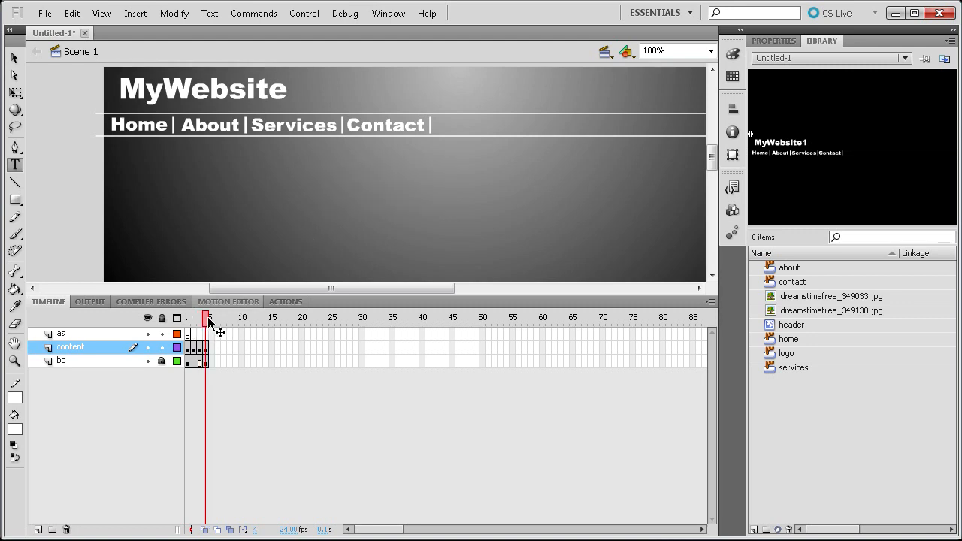
type("Contact")
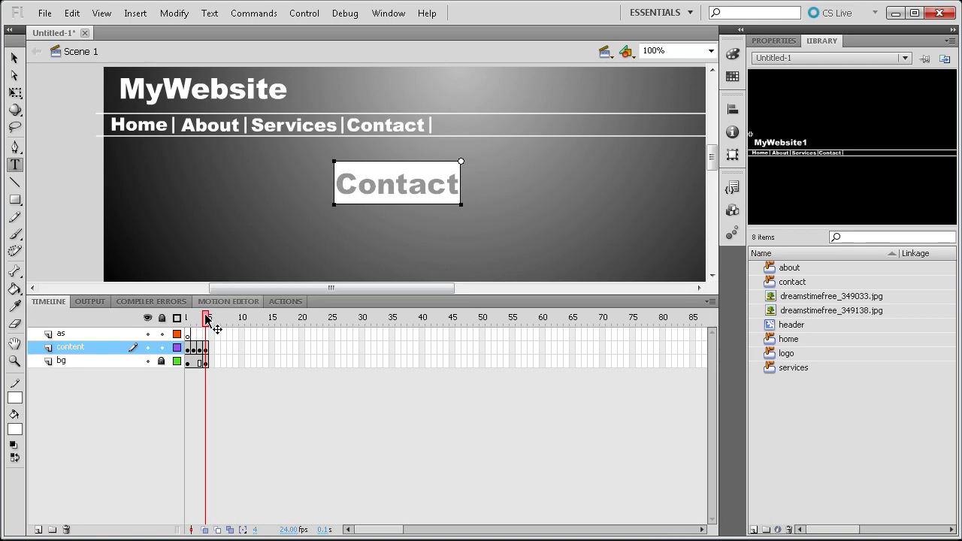
left_click_drag(205, 318, 187, 329)
left_click(291, 301)
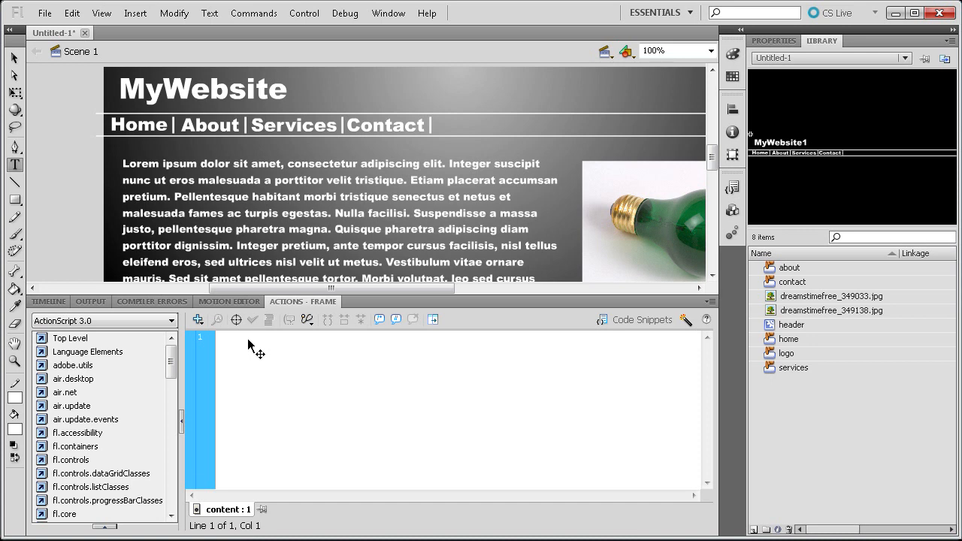
type("stop(")
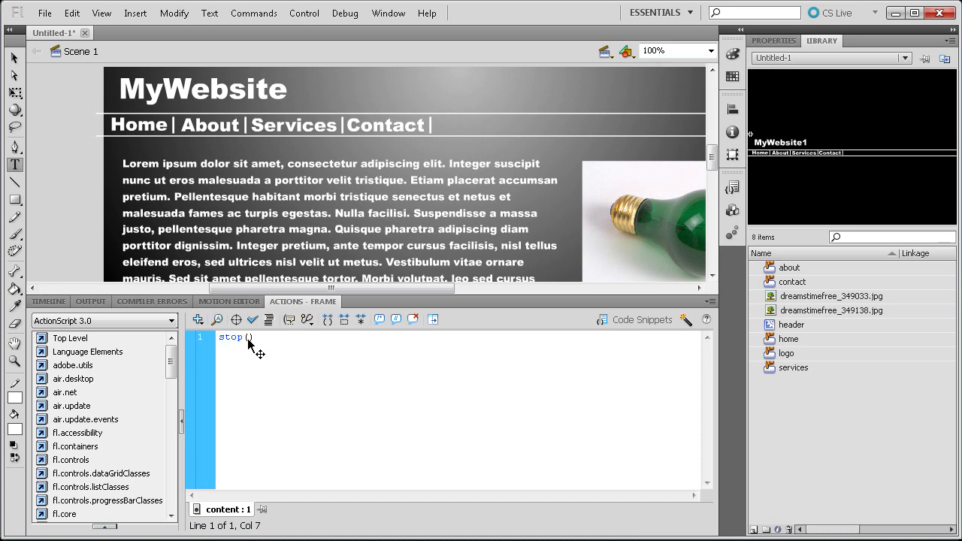
left_click(51, 302)
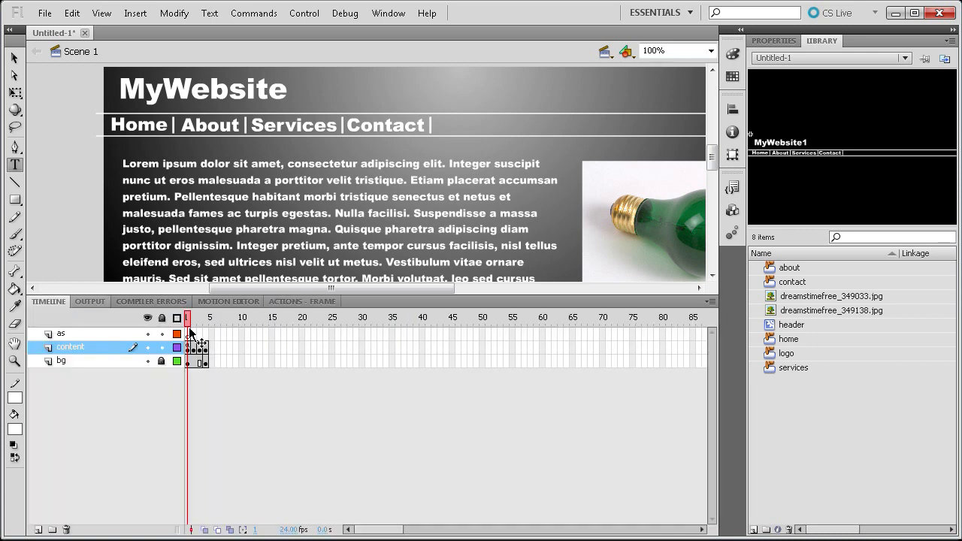
left_click(188, 345)
left_click(319, 302)
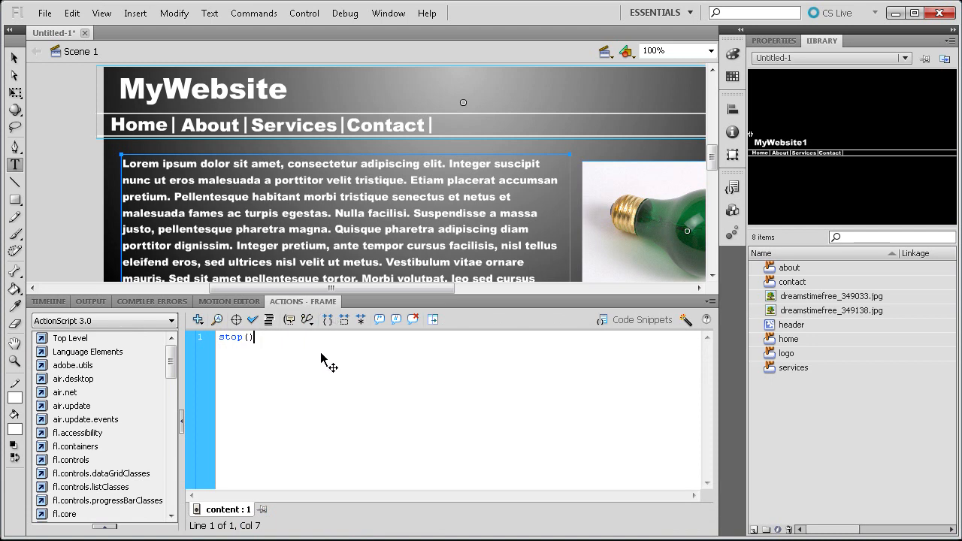
key("Delete")
left_click(48, 302)
Add the script "stop();" to frame 1 of the as layer.
left_click(75, 335)
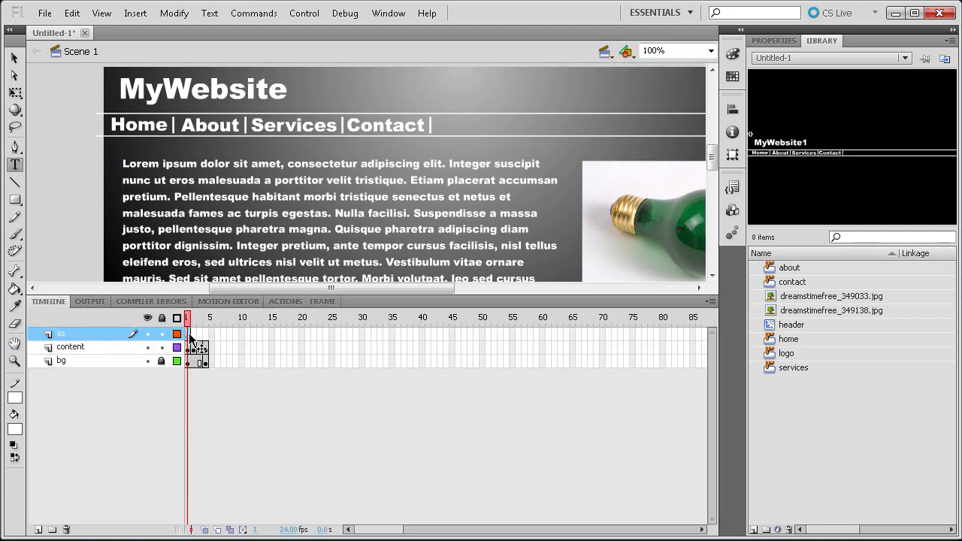
left_click(304, 302)
left_click(388, 14)
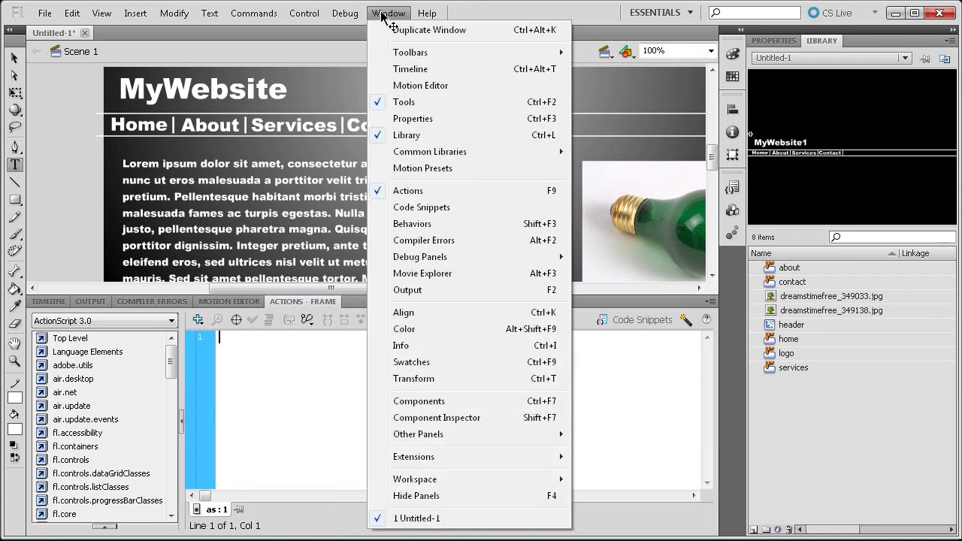
left_click(388, 12)
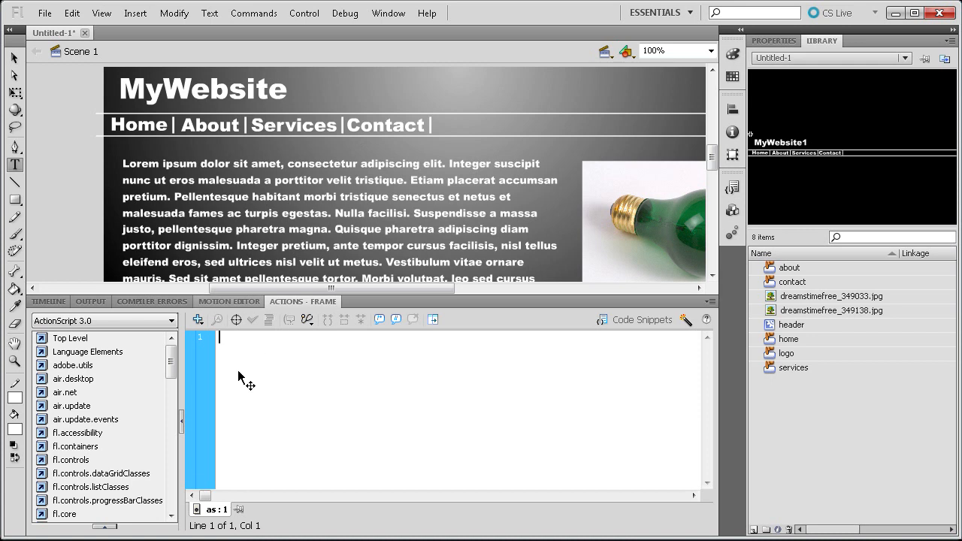
type("stop();")
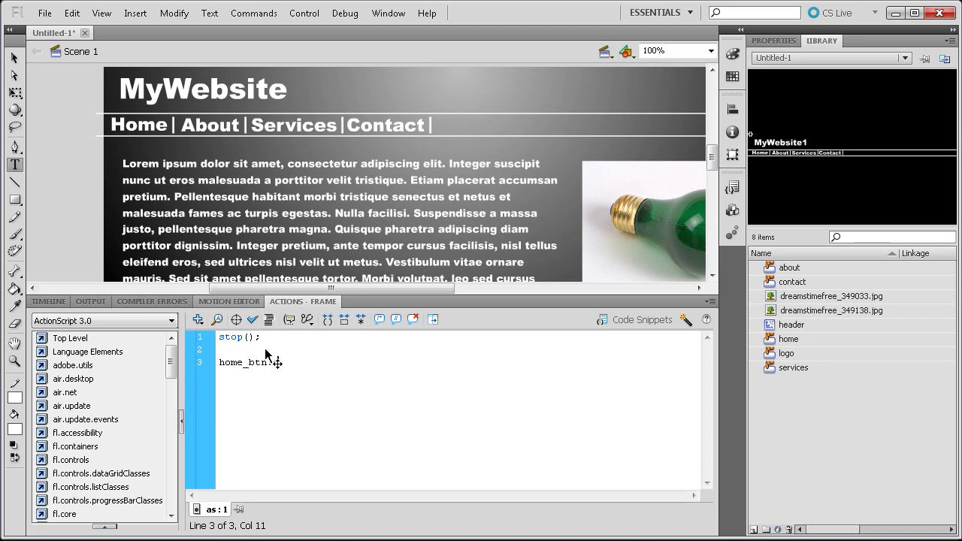
Write "home_btn.addEventListener" on line 3 of the frame script, with a capital L in Listener.
type("istener")
left_click(322, 364)
left_click_drag(323, 367, 326, 366)
left_click(376, 368)
left_click(324, 364)
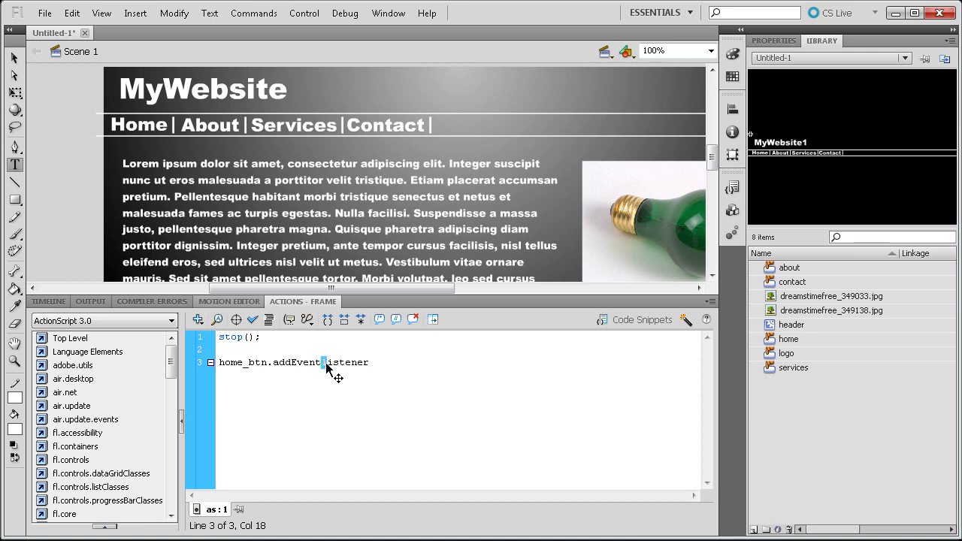
type("L")
left_click(380, 368)
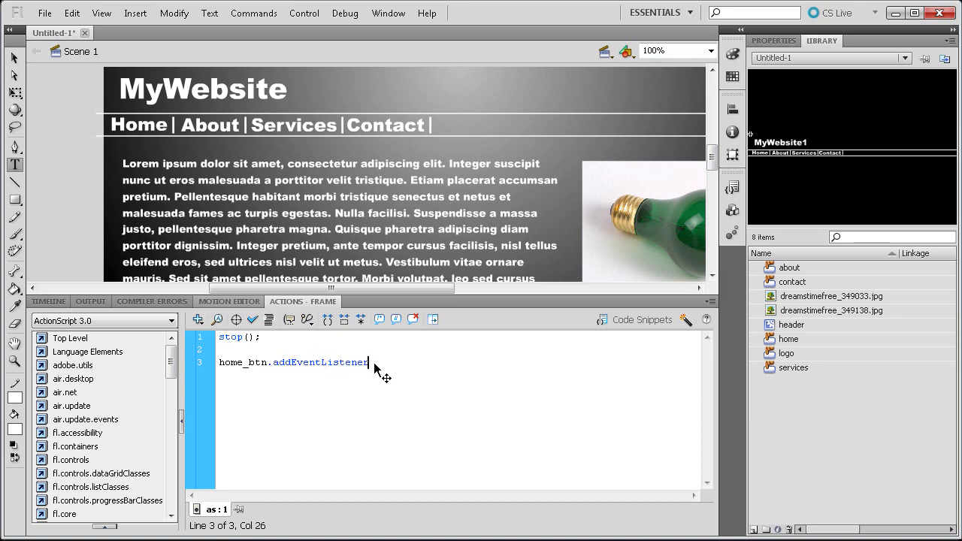
Complete the home button's listener call with the arguments "(MouseEvent.CLICK, gohome);".
type("(MouseE")
type("vent")
type("mer")
left_click_drag(532, 364, 215, 364)
left_click(223, 363)
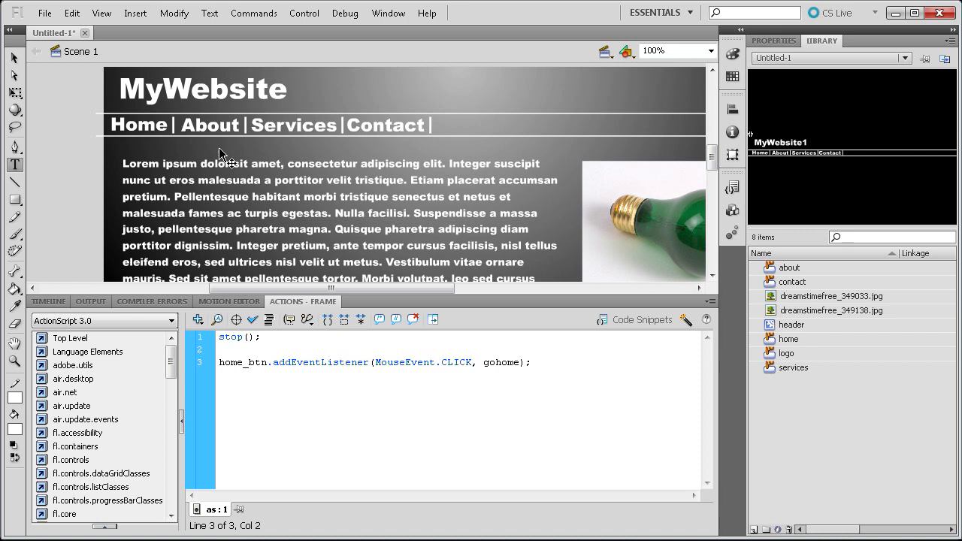
Prefix home_btn on line 3 of the script with "header." so the listener targets the button inside the header clip.
left_click(220, 364)
left_click_drag(268, 365, 217, 366)
left_click(218, 366)
type("header.")
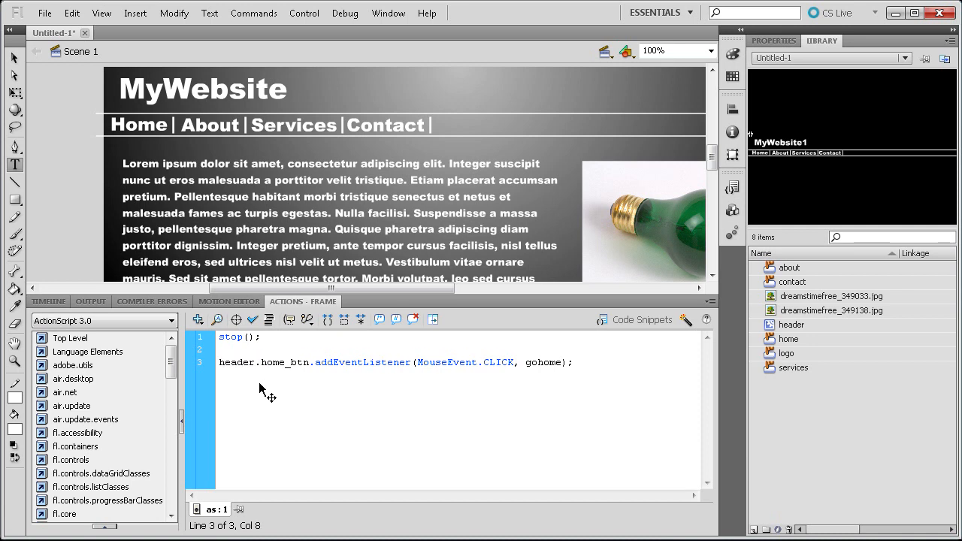
double_click(276, 365)
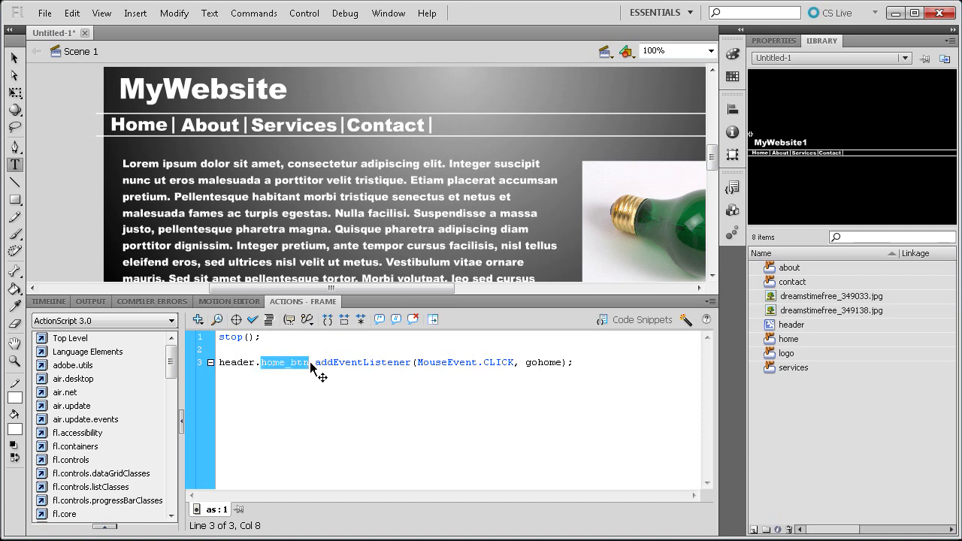
left_click(266, 366)
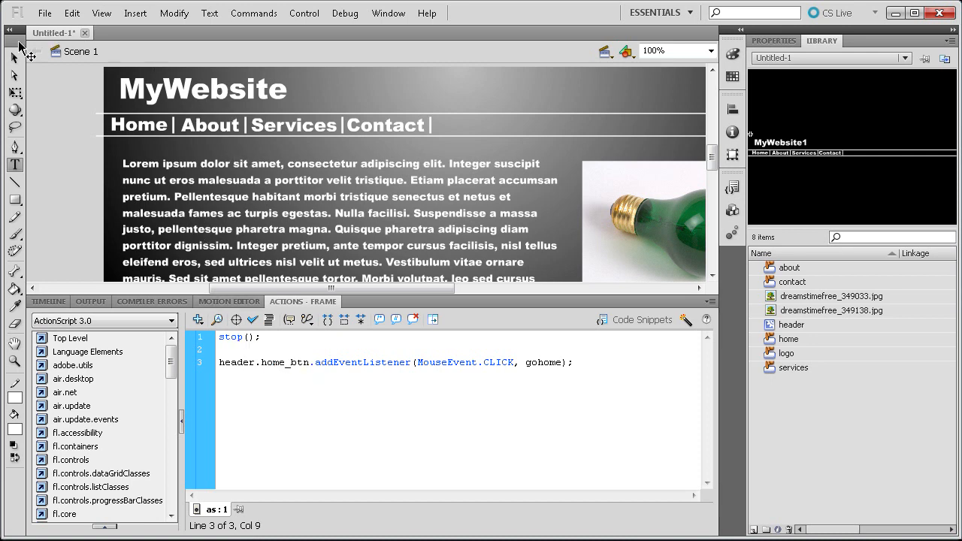
Set the instance name of the header clip on the Home page frame to "header_mc".
left_click(14, 58)
left_click(259, 98)
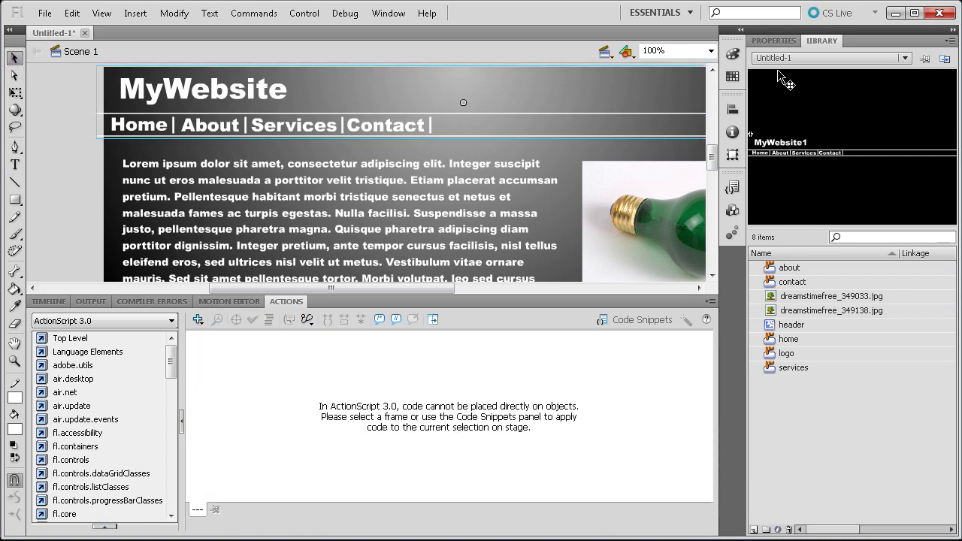
left_click(775, 40)
left_click(836, 63)
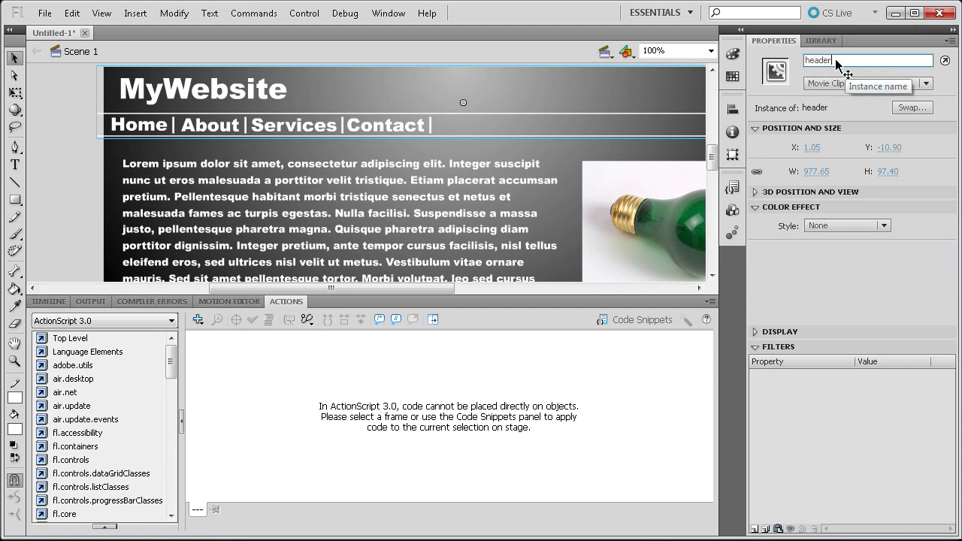
type("header_mc")
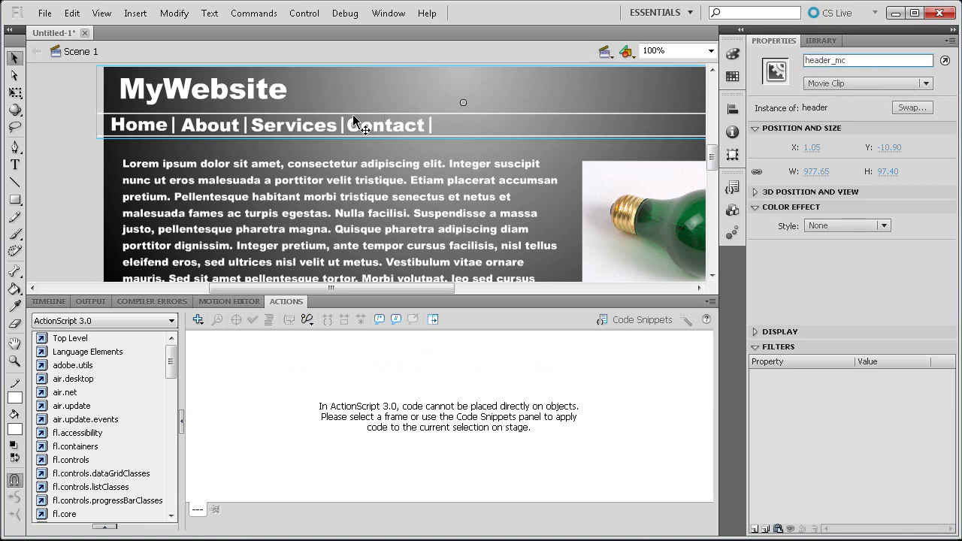
Give the header clip on frame 2, the About page, the instance name "header_mc".
left_click(48, 302)
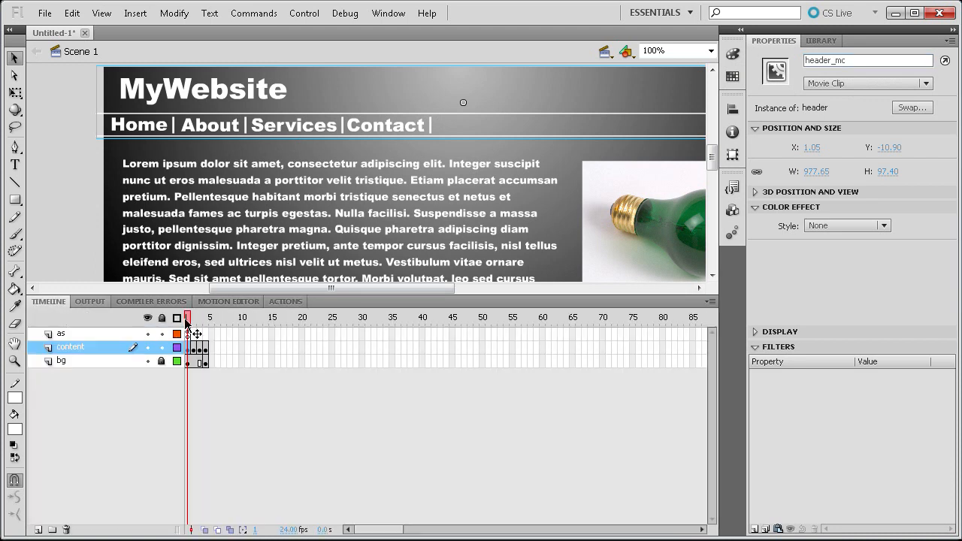
left_click(193, 319)
left_click(246, 105)
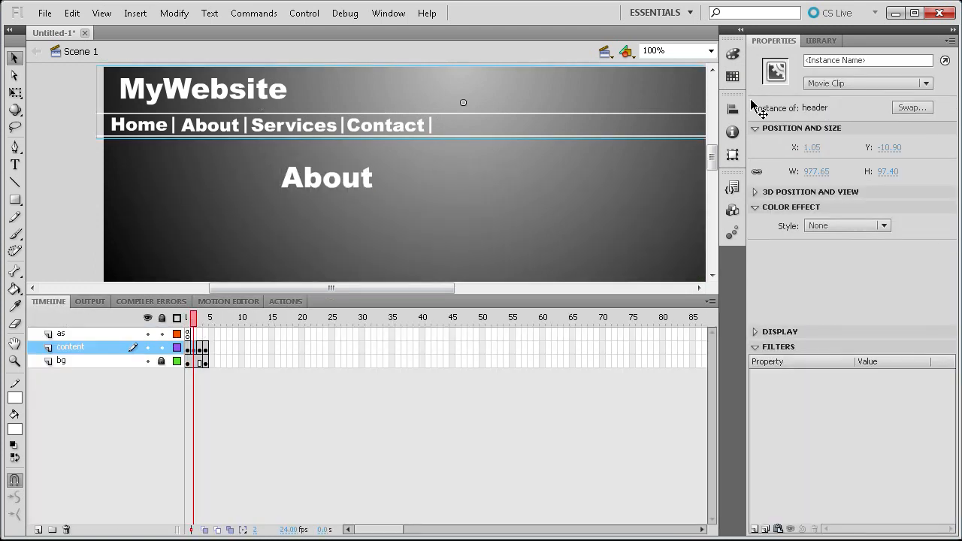
left_click(836, 62)
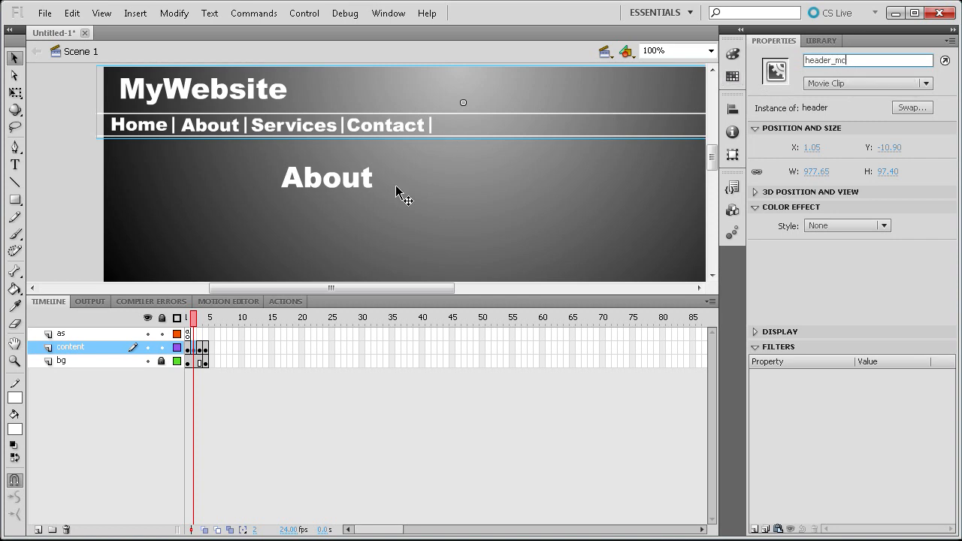
Give the header clip on frame 3, the Services page, the instance name "header_mc".
left_click(202, 346)
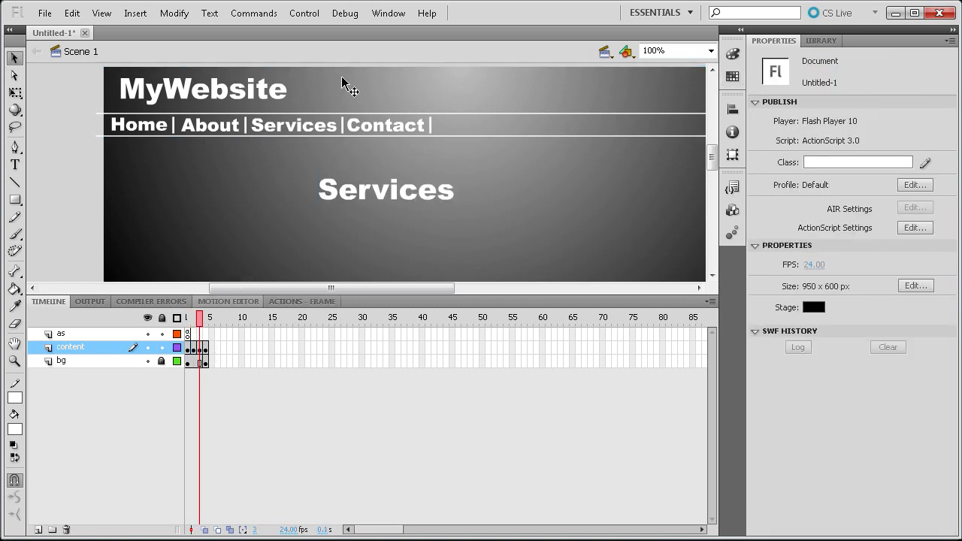
left_click(193, 347)
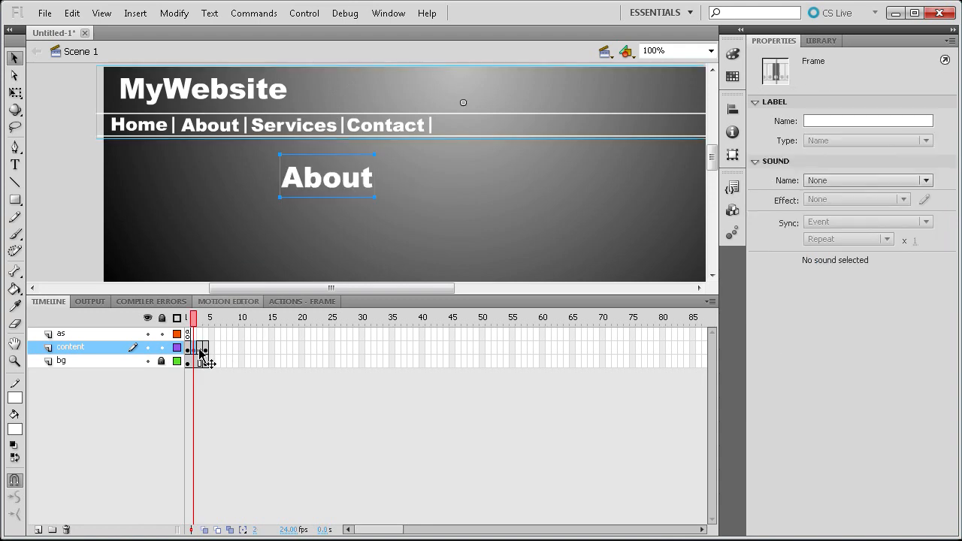
left_click(199, 348)
left_click(421, 101)
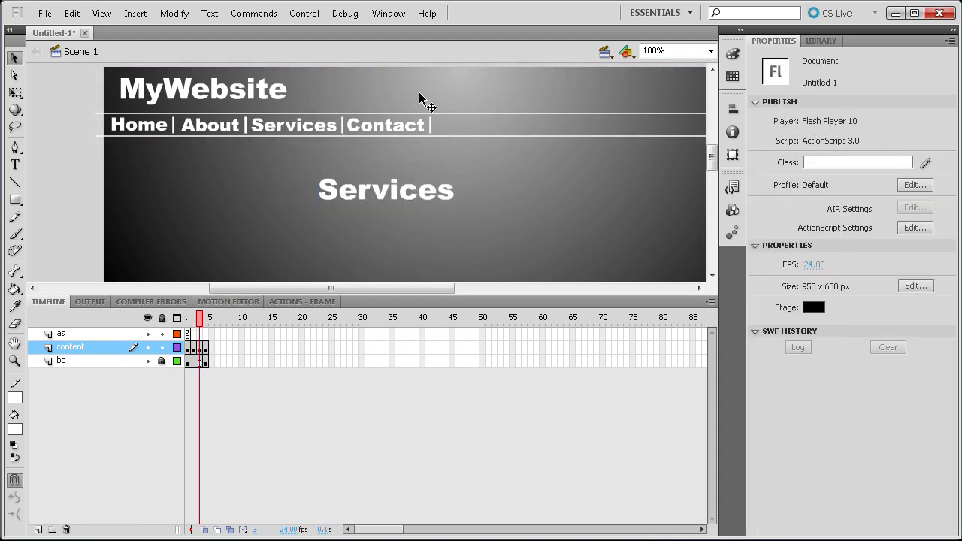
left_click(822, 40)
left_click(776, 40)
left_click(280, 129)
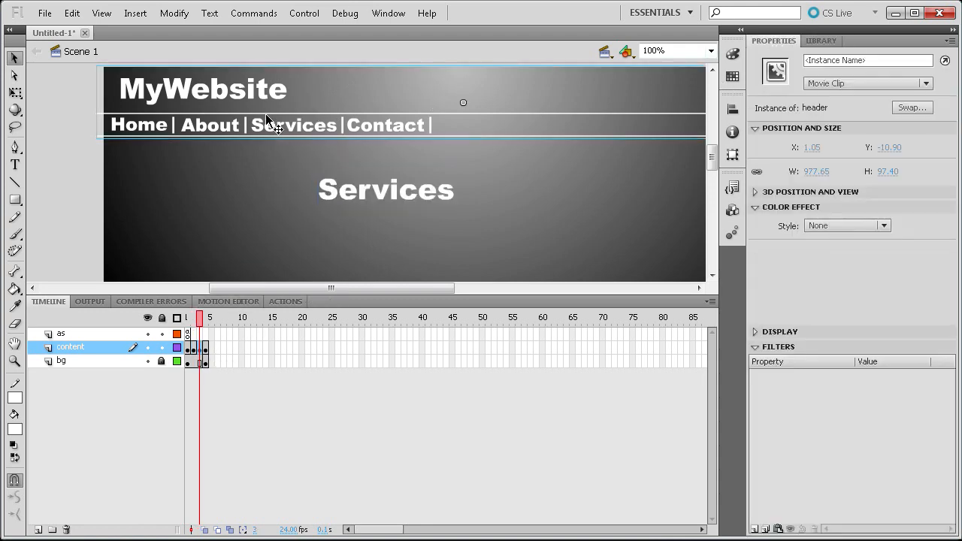
left_click(823, 40)
left_click(772, 42)
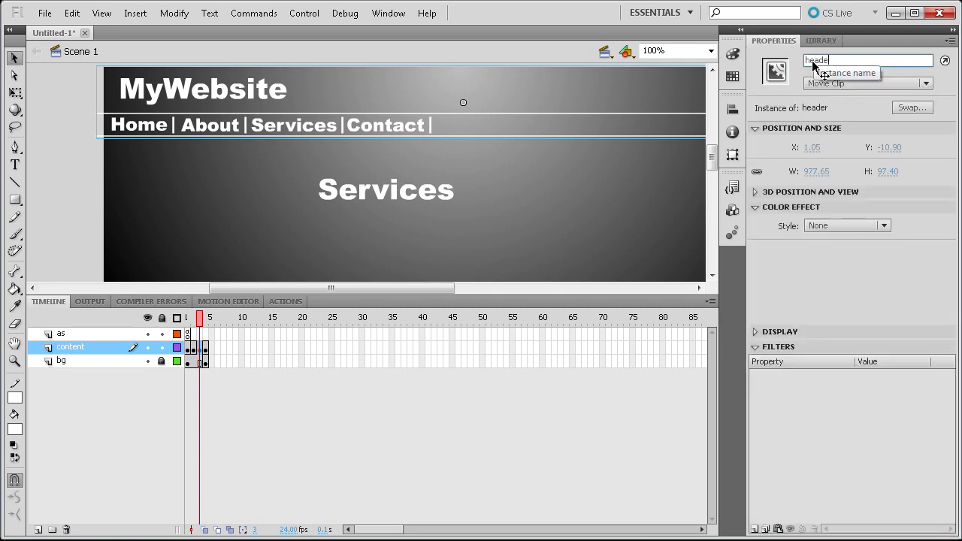
left_click(814, 66)
type("header_mc")
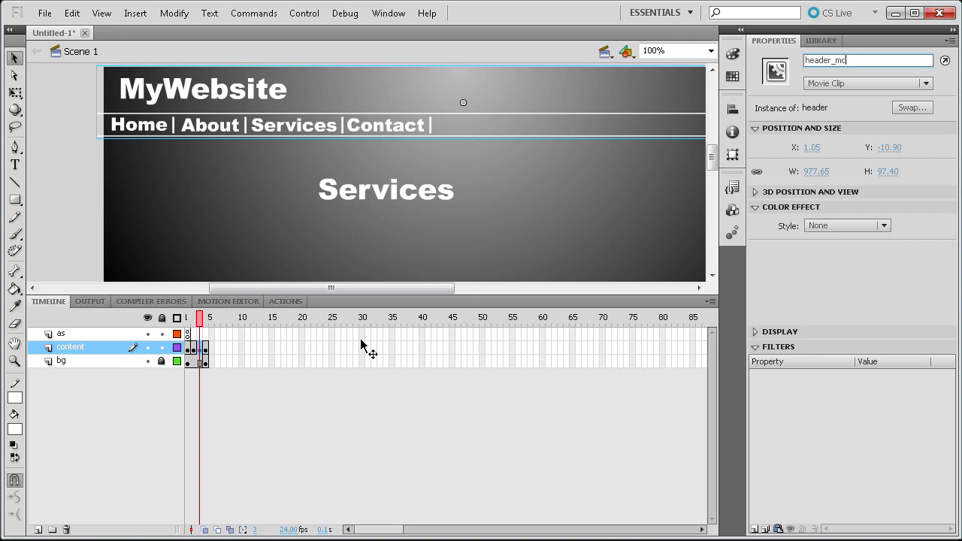
Give the header clip on frame 4, the Contact page, the instance name "header_mc".
left_click(208, 348)
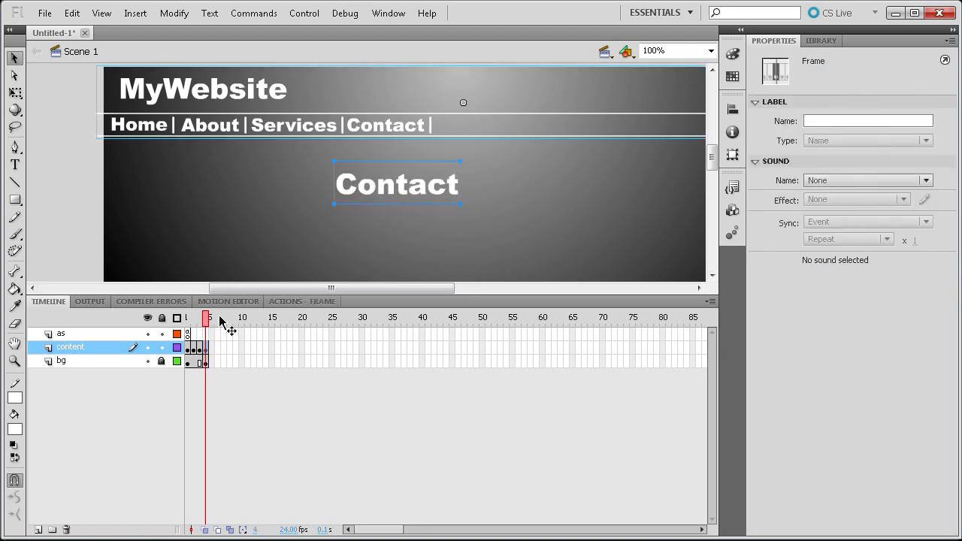
left_click(300, 100)
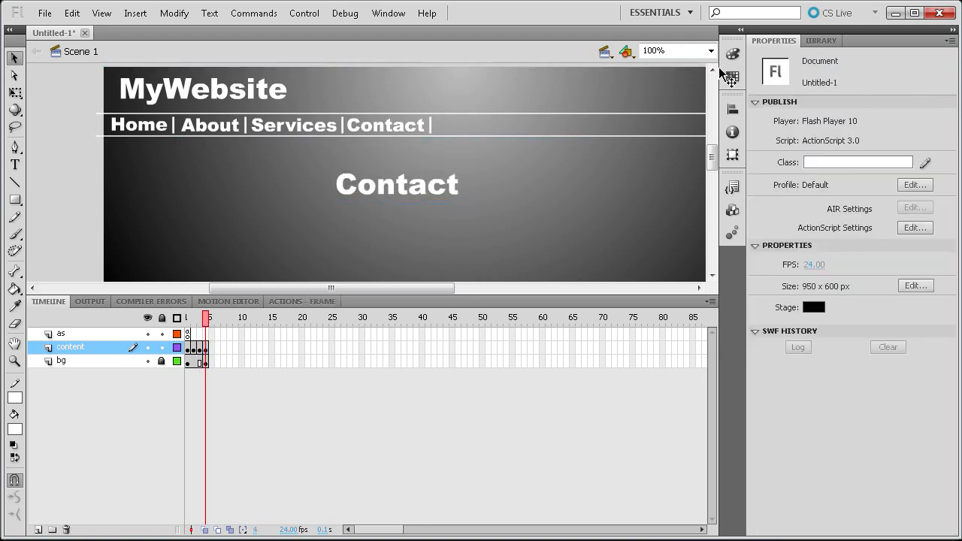
left_click(263, 123)
left_click(844, 68)
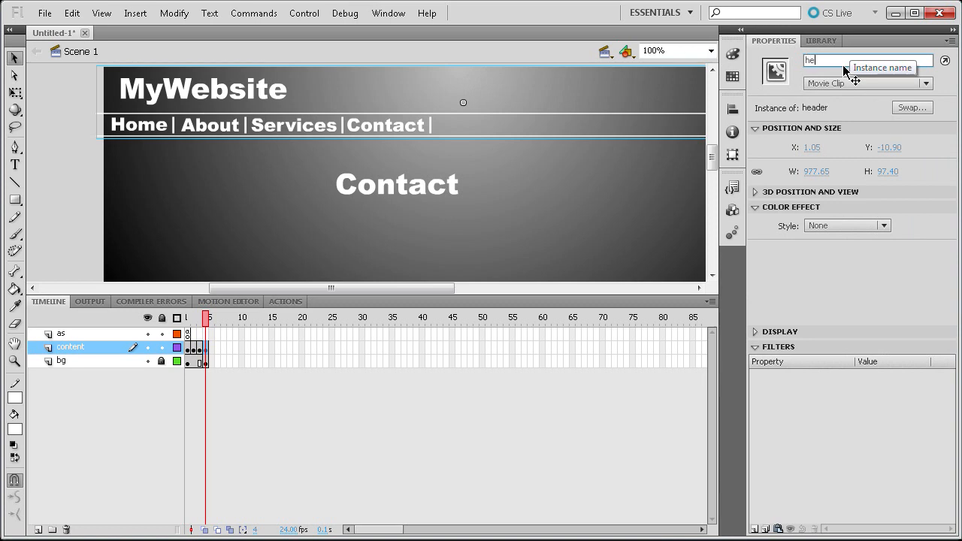
type("c")
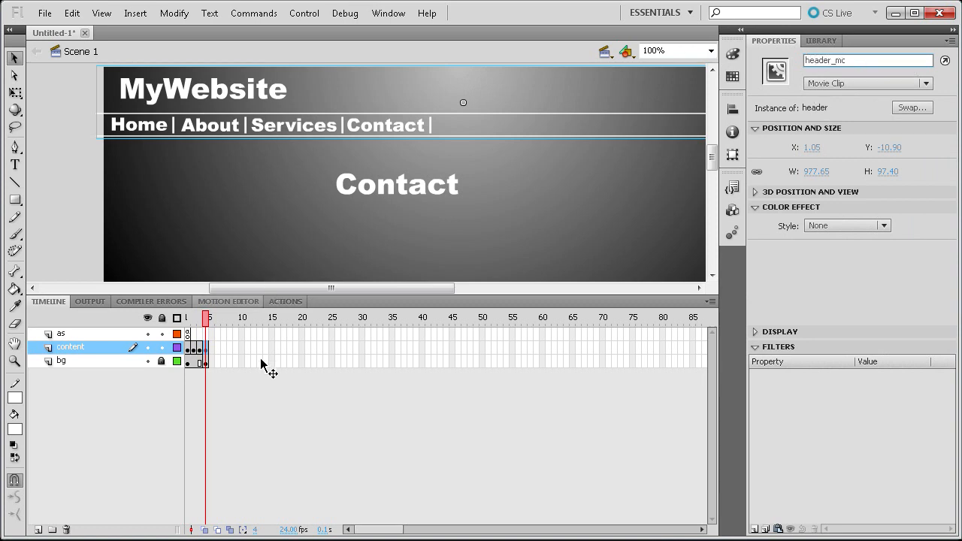
In the frame 1 script of the as layer, change "header" to "header_mc" in the home_btn listener line.
left_click(187, 320)
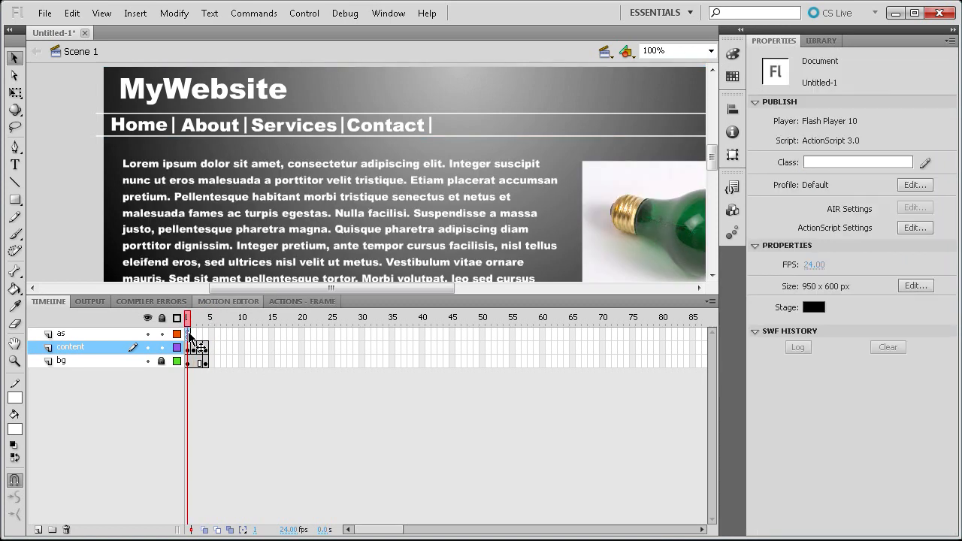
left_click(188, 335)
key("F9")
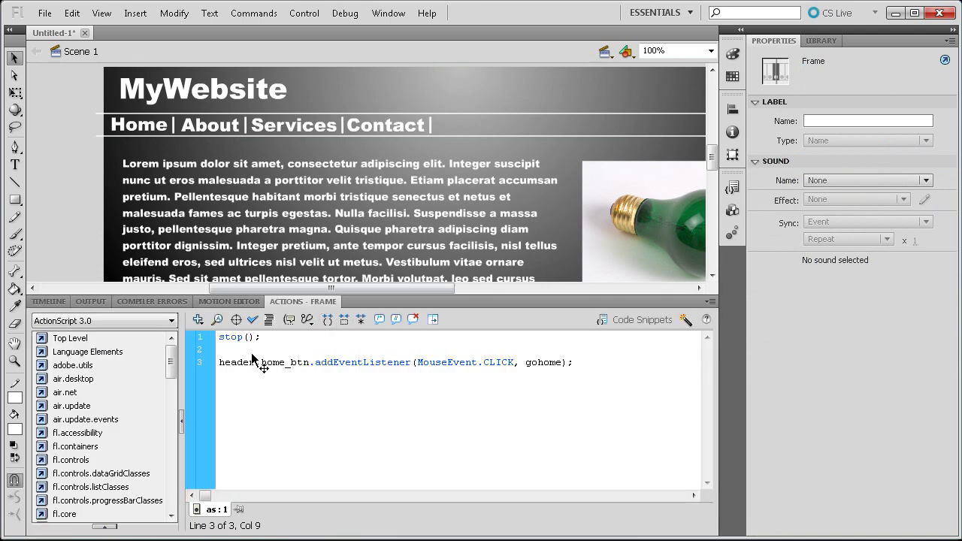
left_click(255, 366)
type("_mc")
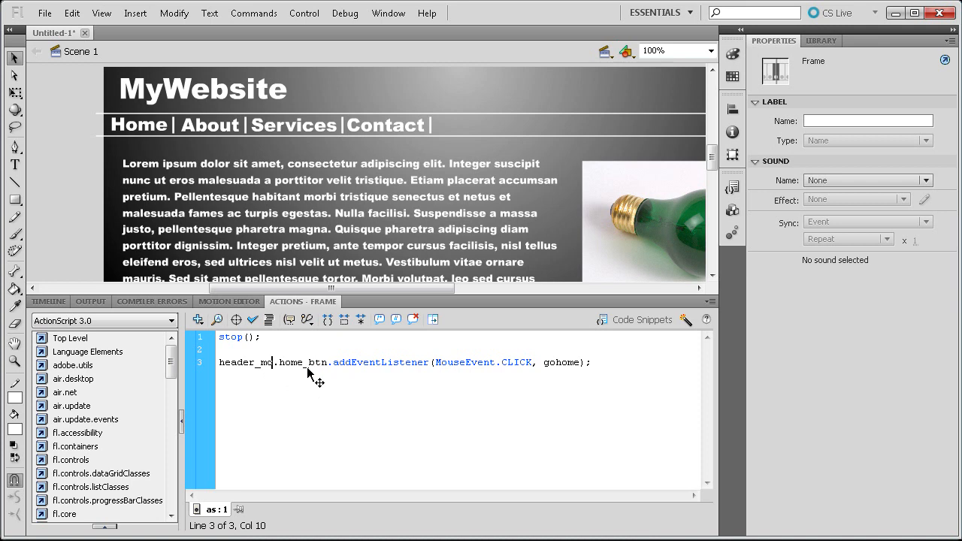
left_click_drag(340, 363, 576, 373)
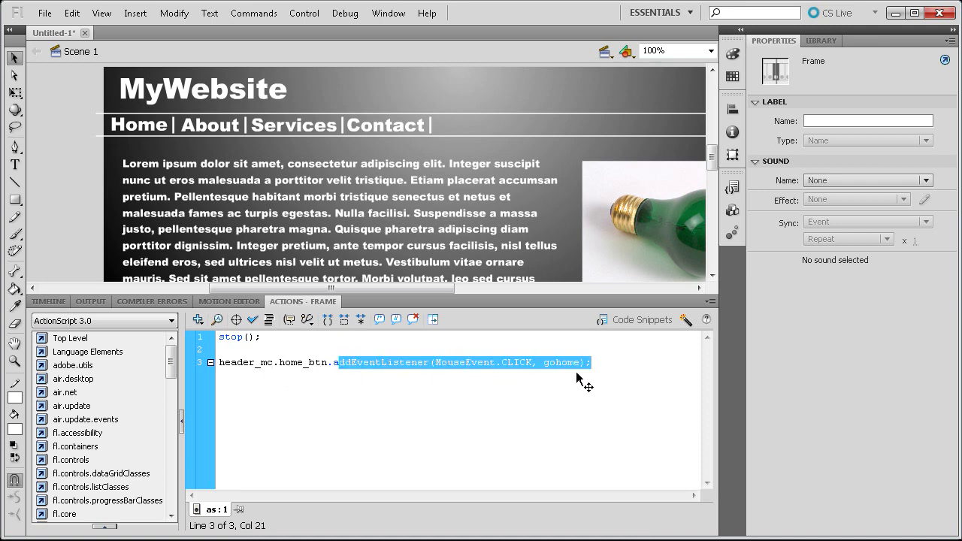
Below the listener line, write the function header "function gohome (event:MouseEvent)", leaving a blank line between them.
left_click(600, 369)
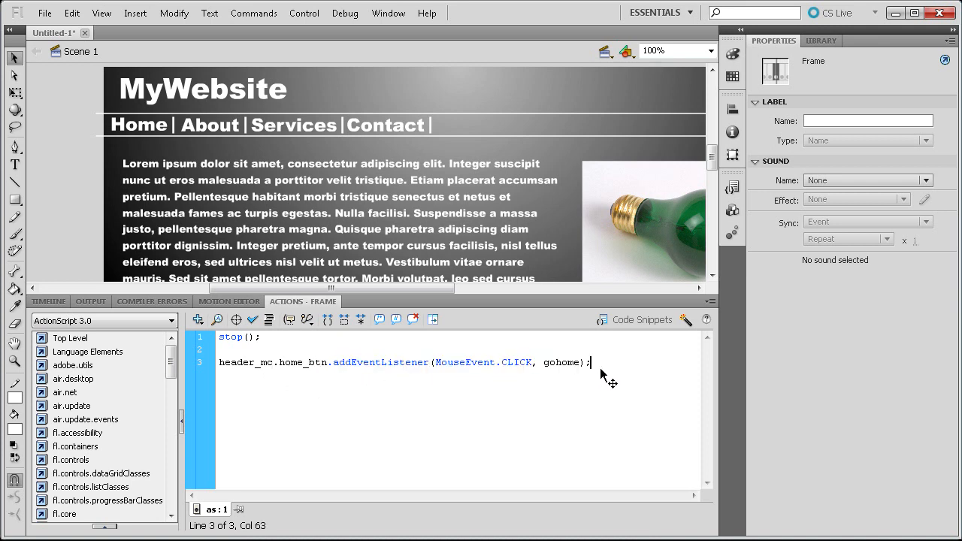
key("Return")
type("function gohome (eve")
type("nt:M")
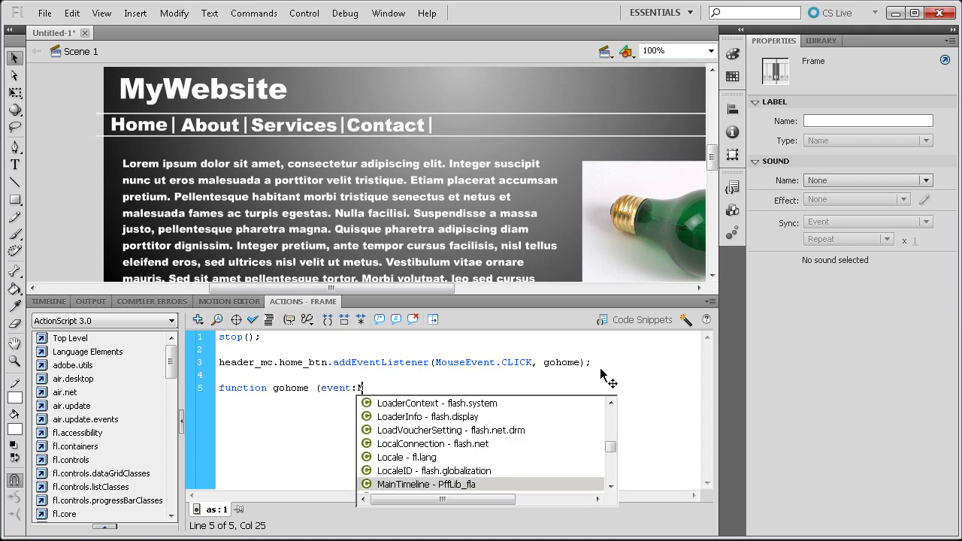
type("ouseEvent")
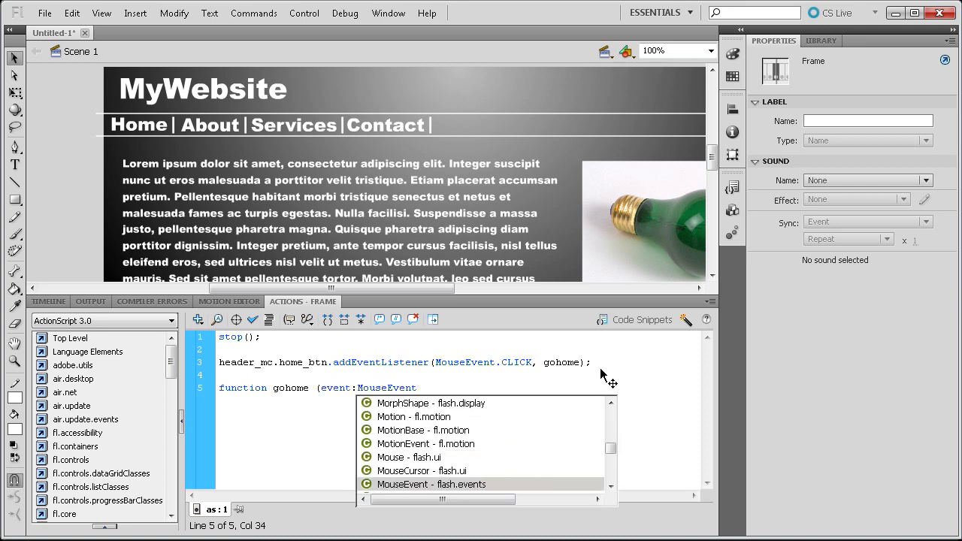
type(")")
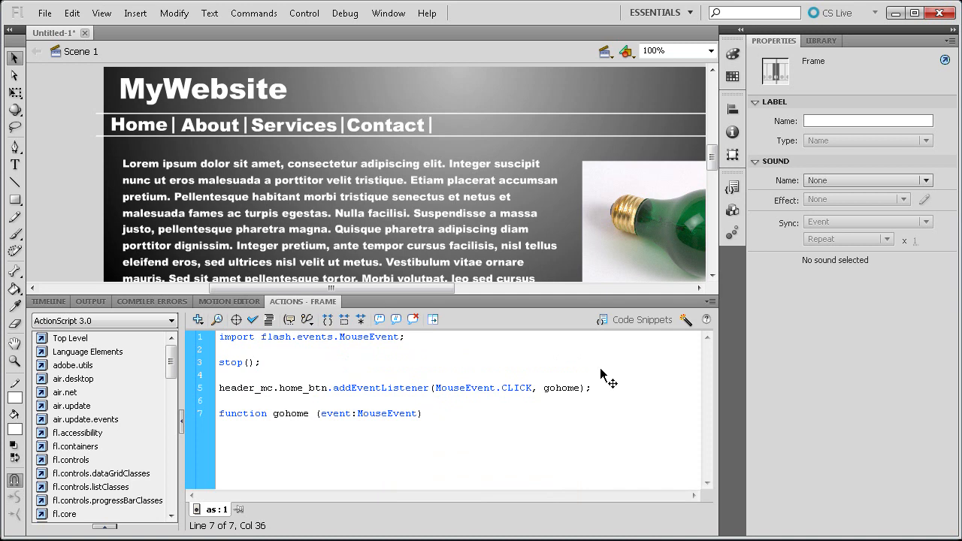
Give the gohome function the return type ":void" and a braced body containing "gotoAndStop(1);".
type(":void")
left_click_drag(229, 440, 219, 438)
left_click(241, 430)
type("p(1);")
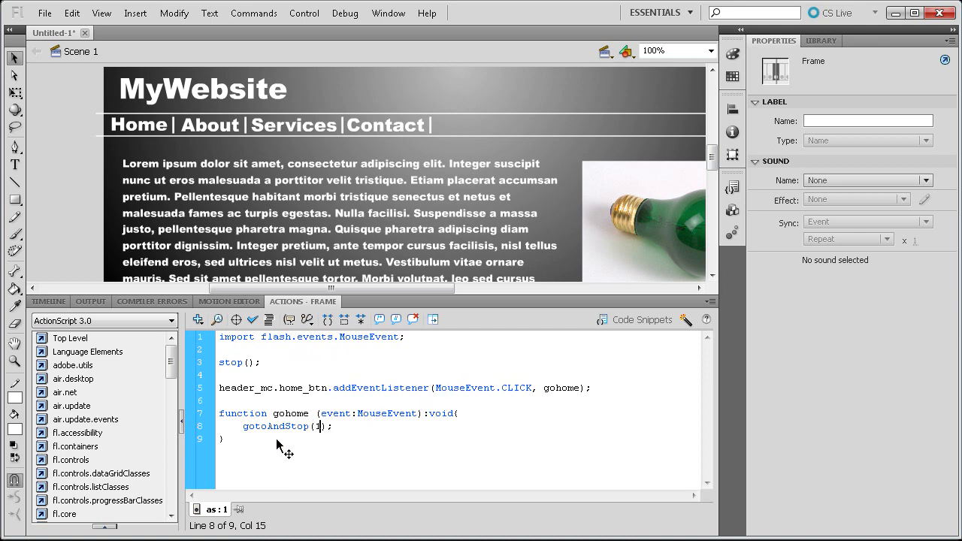
Duplicate the home_btn listener line directly below itself, on line 6 of the script.
left_click(583, 381)
left_click_drag(594, 387, 188, 388)
key("ctrl+c")
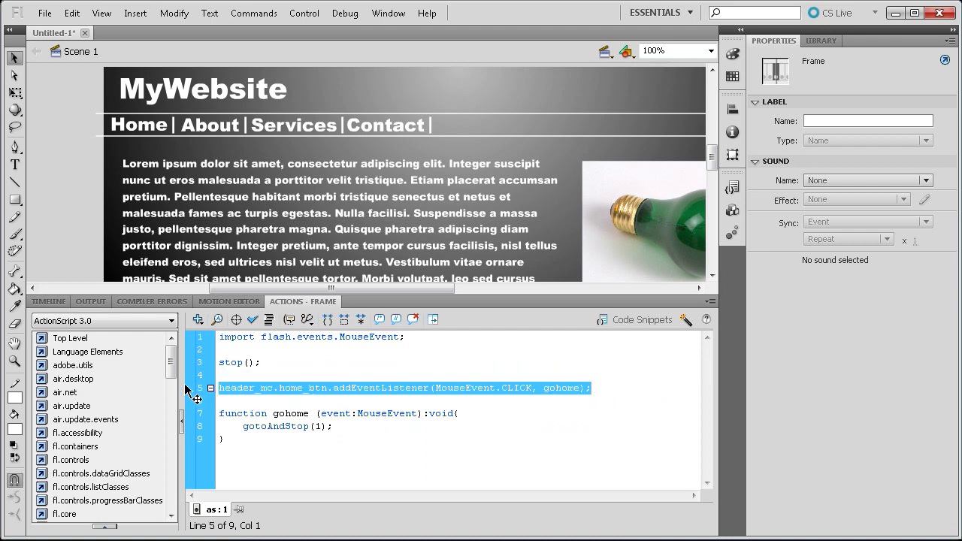
left_click(609, 389)
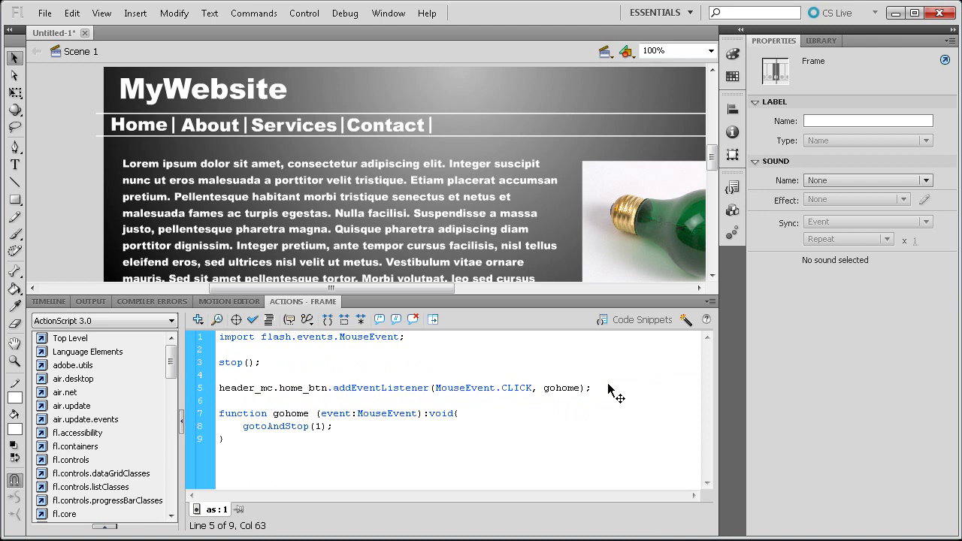
key("Return")
key("ctrl+v")
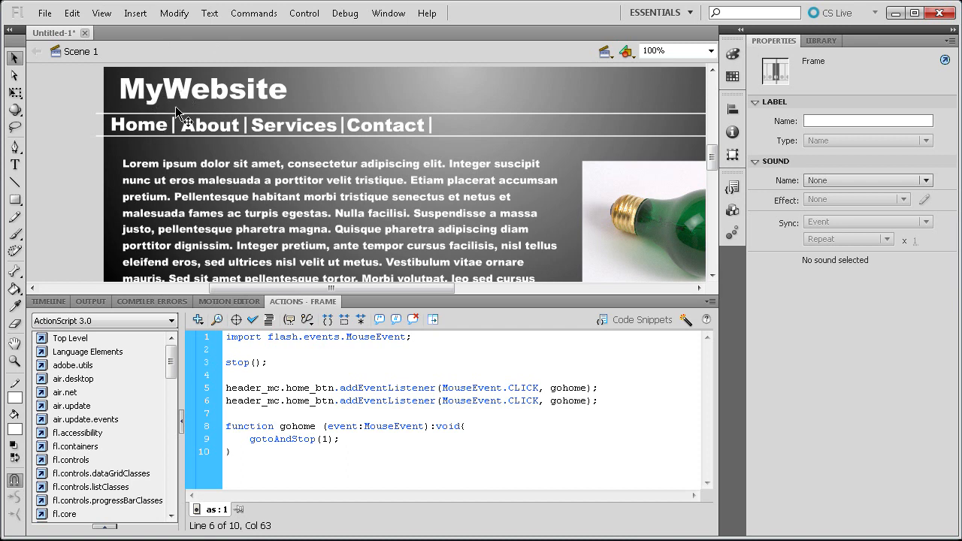
Change home_btn to "logo_btn" in the duplicated listener on line 6, keeping gohome as its handler.
left_click_drag(274, 404, 260, 404)
double_click(260, 404)
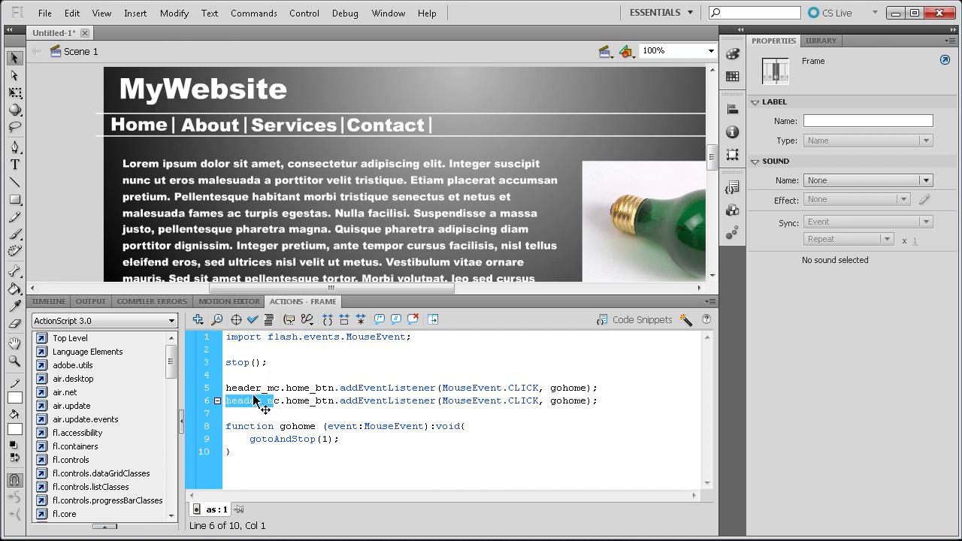
left_click(281, 404)
left_click_drag(310, 403, 286, 404)
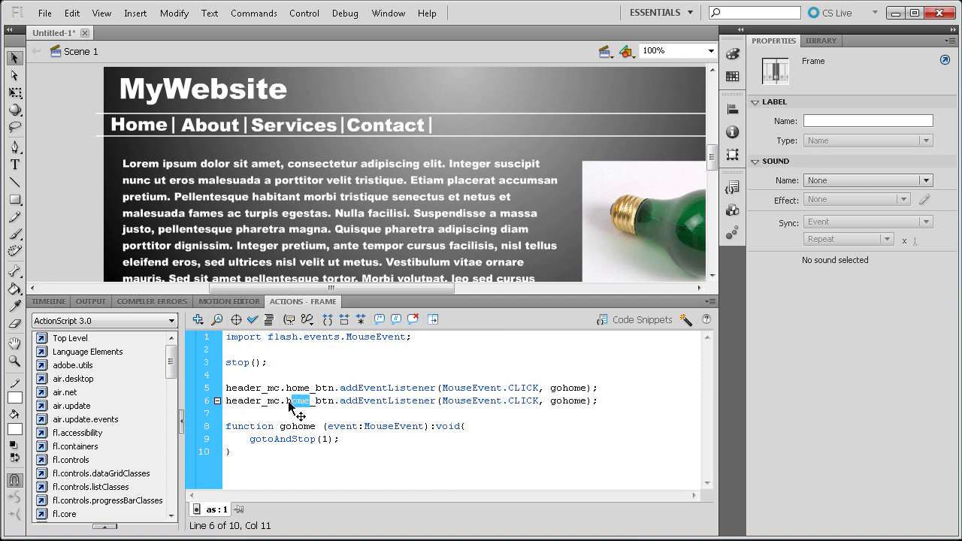
type("lo")
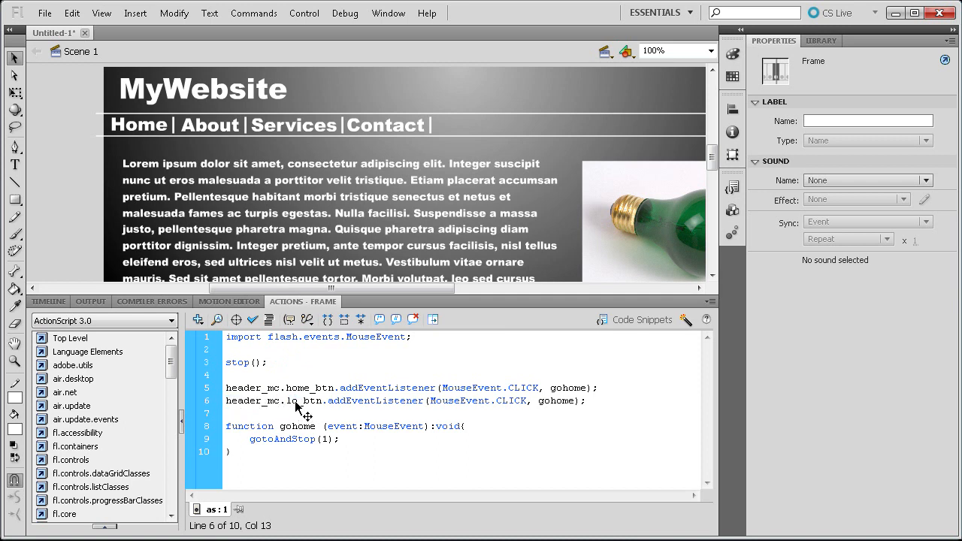
type("go_")
left_click(568, 412)
left_click(546, 403)
left_click_drag(553, 407, 586, 406)
Duplicate the logo_btn listener together with the gohome function below the existing code, starting on line 12.
left_click(421, 454)
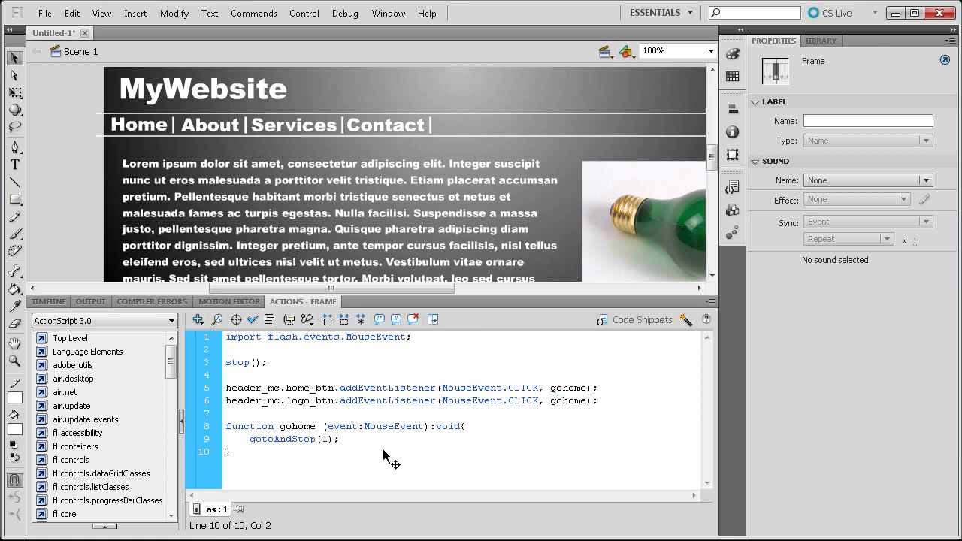
left_click(219, 402, "shift")
key("ctrl+c")
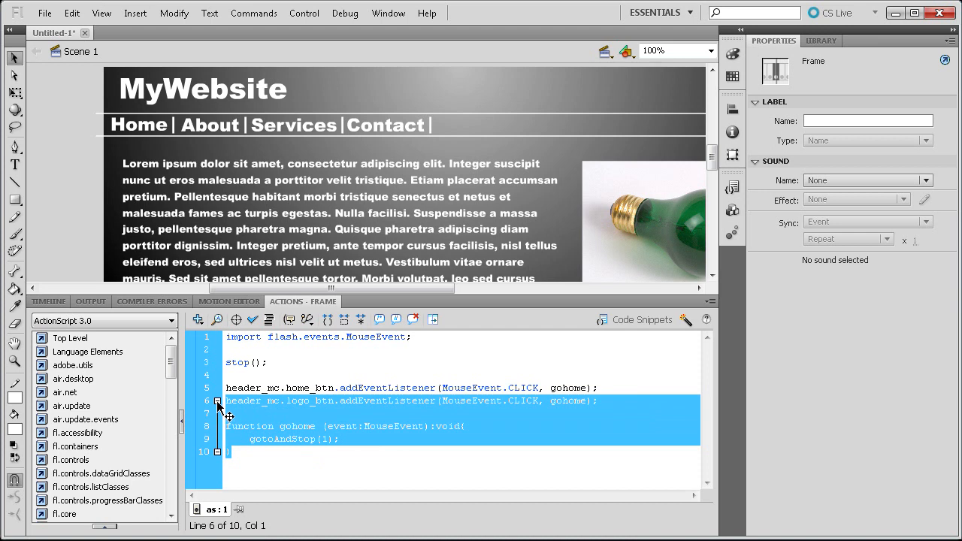
left_click(339, 414)
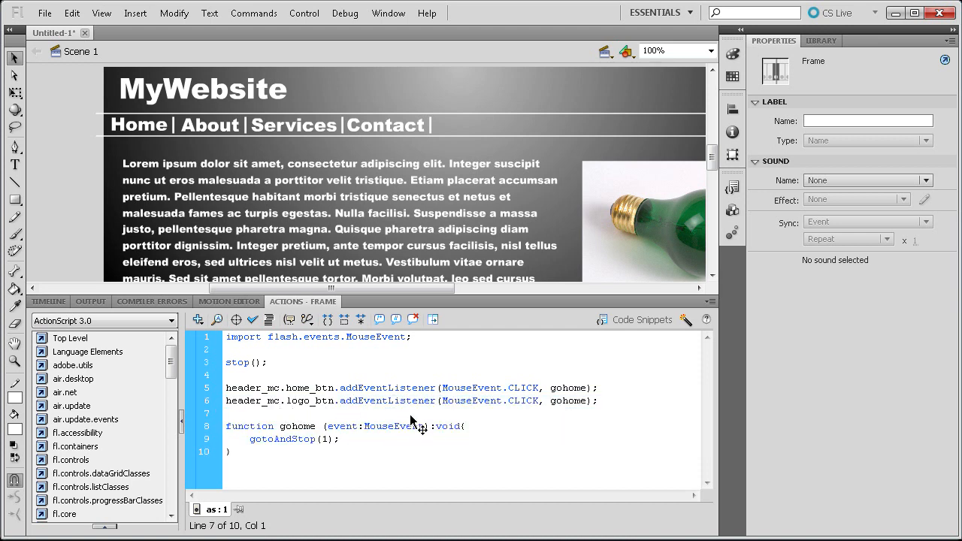
left_click_drag(315, 456, 226, 426)
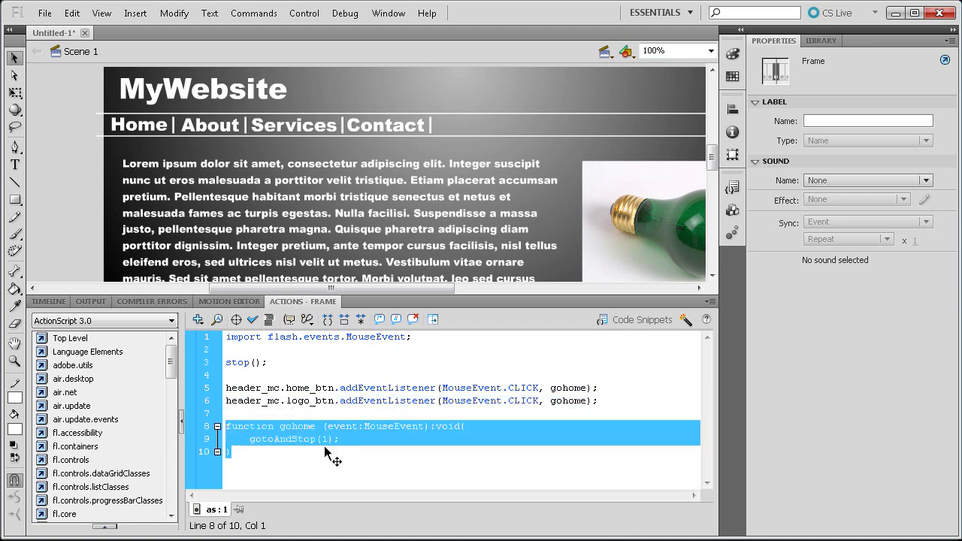
left_click(350, 452)
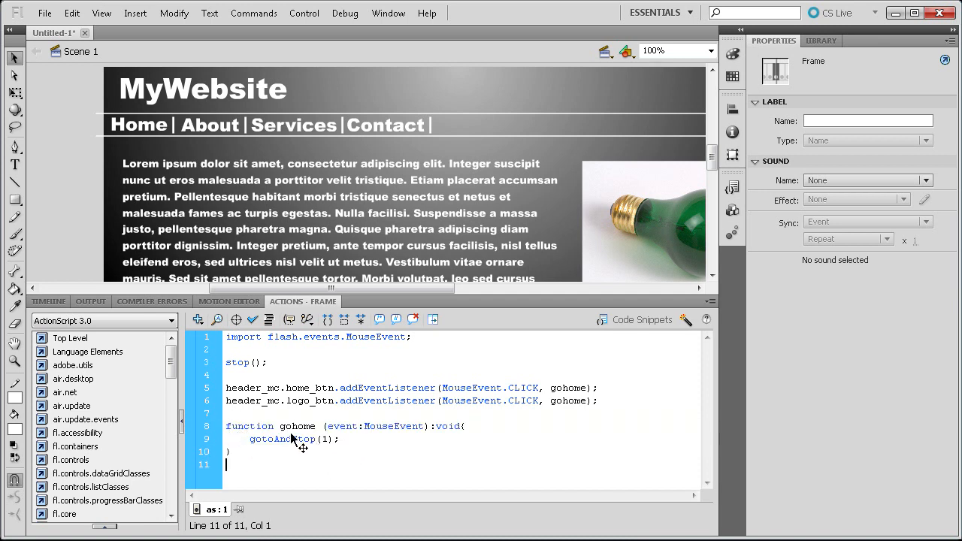
key("ctrl+v")
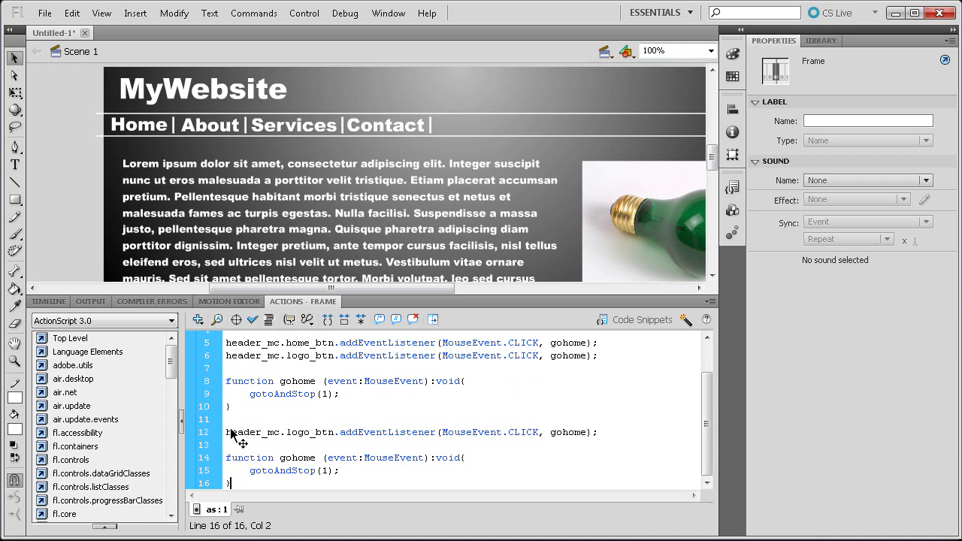
In the duplicated listener on line 12, change the button to about_btn and the handler to goabout.
left_click_drag(227, 435, 286, 433)
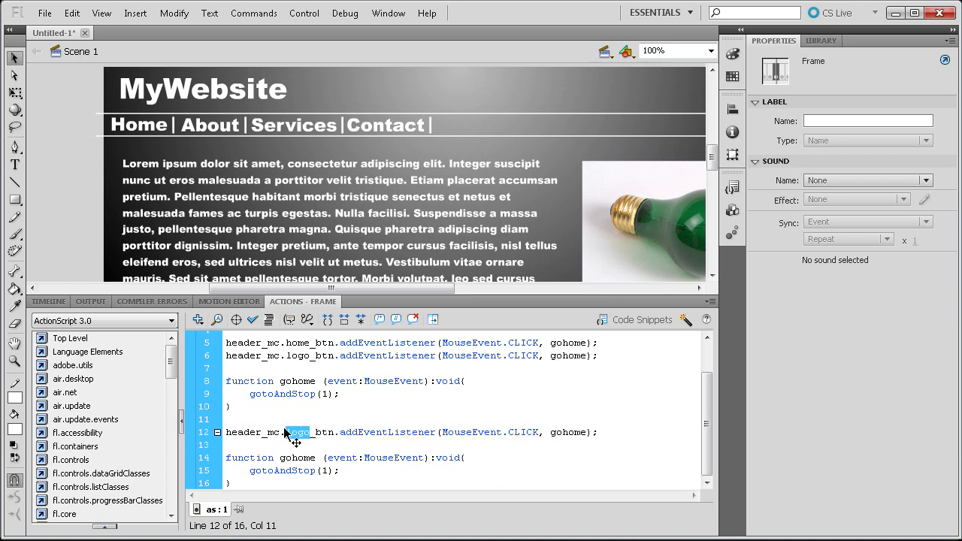
type("about")
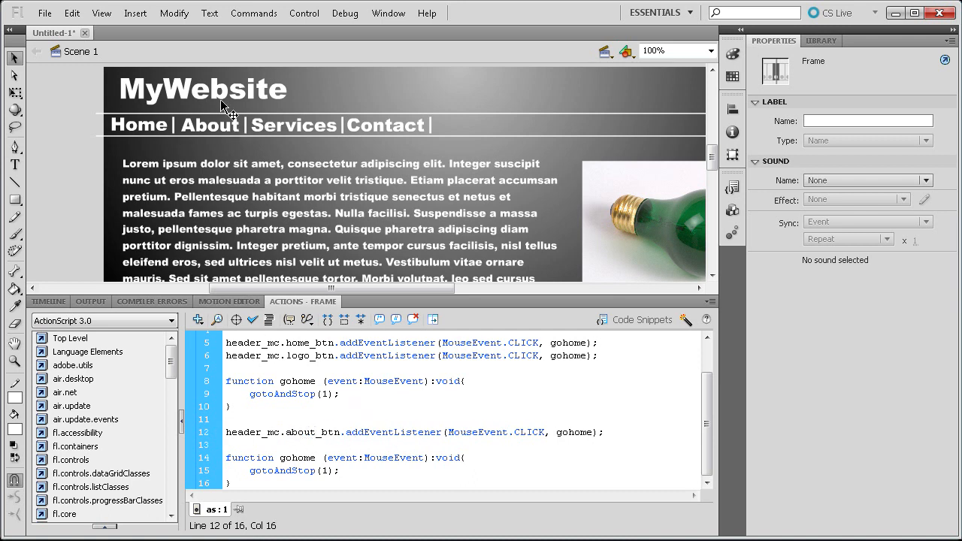
left_click_drag(570, 435, 594, 434)
type("about")
Rename the duplicated function on line 14 to goabout and make it call gotoAndStop(2).
double_click(589, 432)
key("ctrl+c")
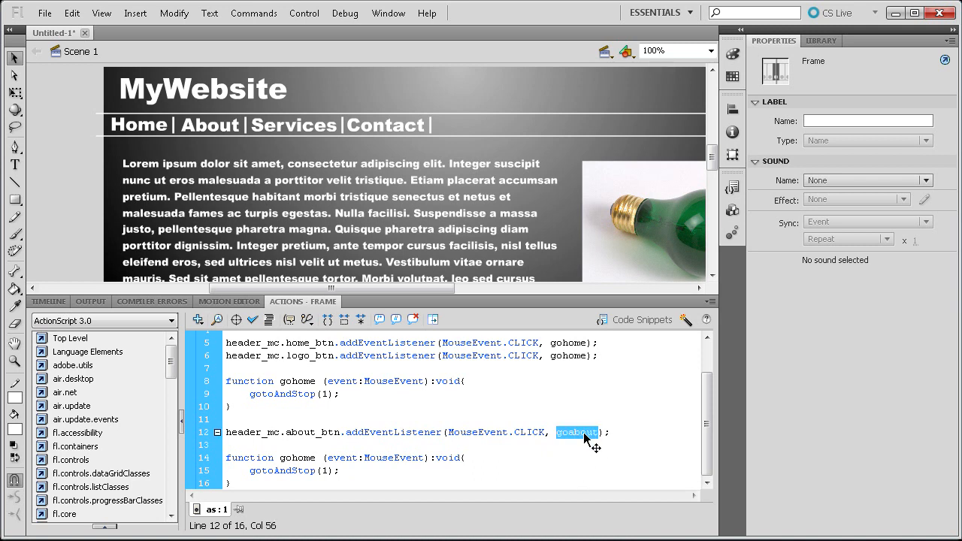
double_click(297, 458)
key("ctrl+v")
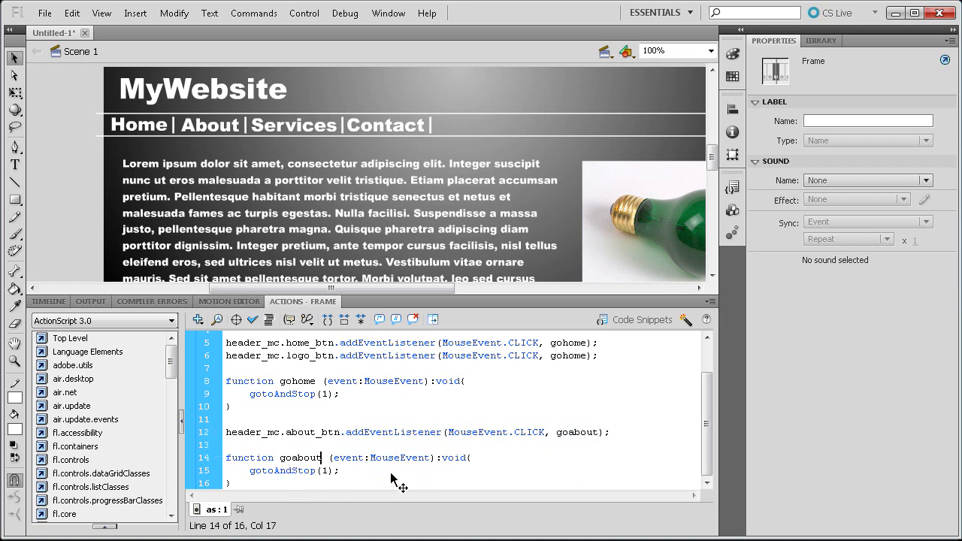
double_click(329, 471)
type("2")
Duplicate the about_btn listener and goabout function below themselves, leaving one blank line between the blocks.
left_click_drag(203, 483, 201, 435)
key("ctrl+c")
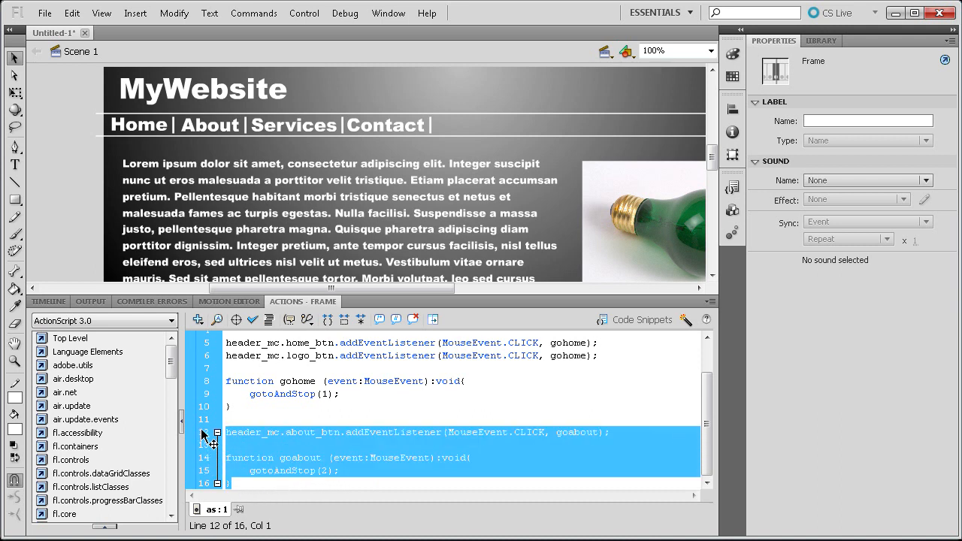
left_click(306, 489)
key("Return")
key("Return")
key("ctrl+v")
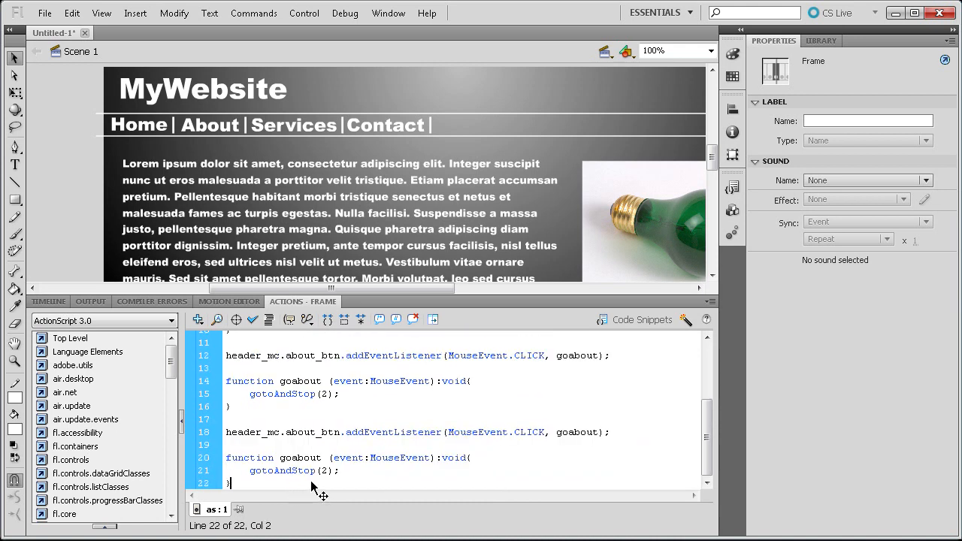
In the duplicated listener on line 18, change the button to services_btn and the handler to goservices.
left_click_drag(317, 434, 293, 434)
key("BackSpace")
key("BackSpace")
type("services")
left_click_drag(586, 439, 618, 439)
type("services")
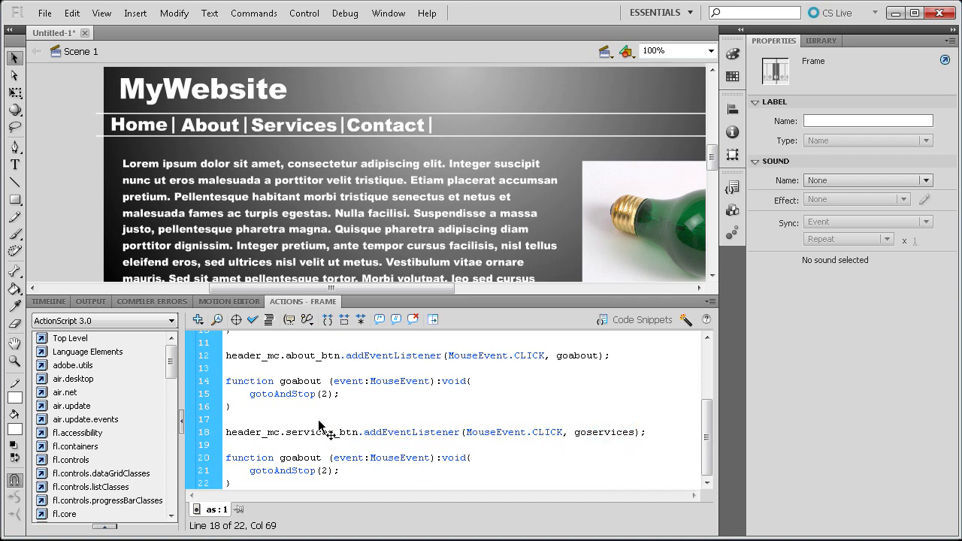
Rename the duplicated function on line 20 to goservices and make it call gotoAndStop(3).
double_click(588, 434)
key("ctrl+c")
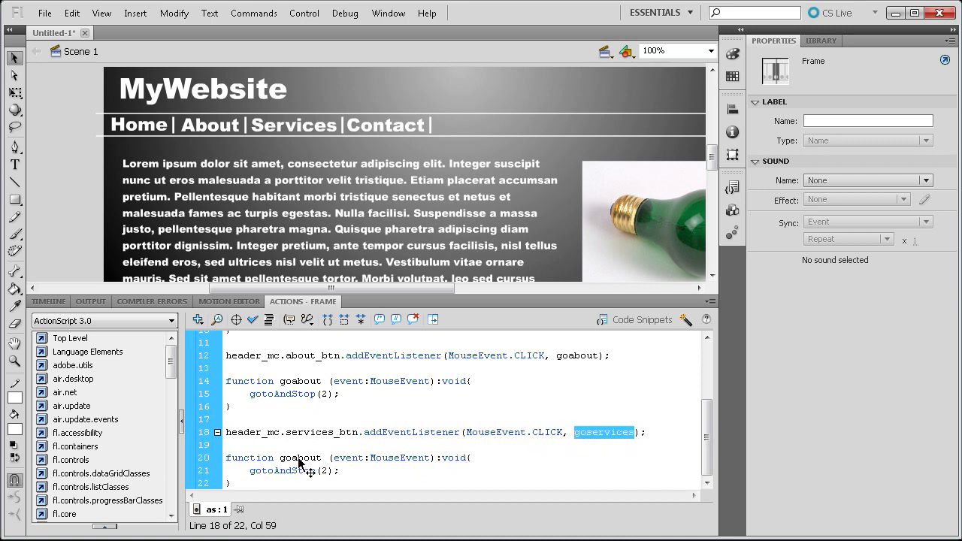
double_click(299, 458)
key("ctrl+v")
double_click(323, 471)
type("3")
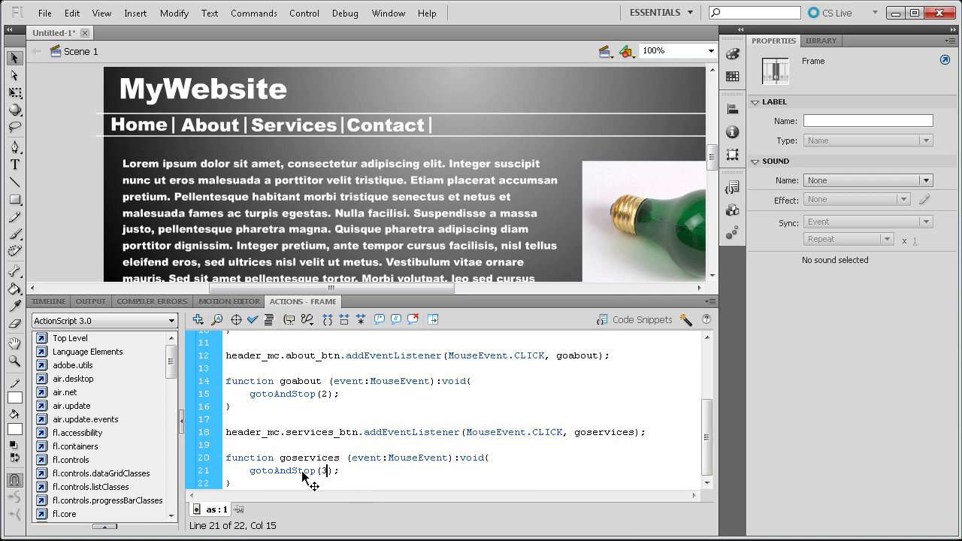
Duplicate the services_btn listener and goservices function below themselves, starting on line 24.
left_click_drag(256, 485, 228, 442)
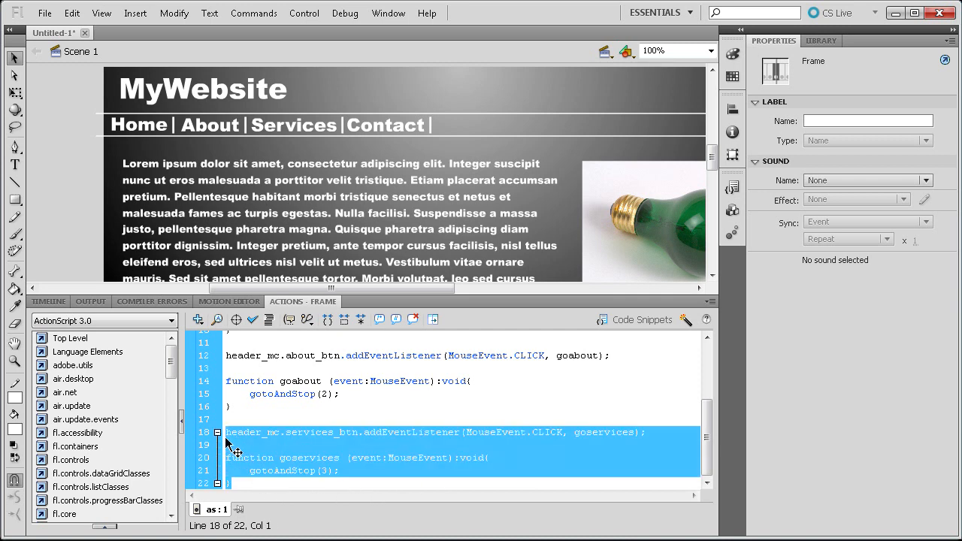
left_click(264, 482)
key("Return")
key("Return")
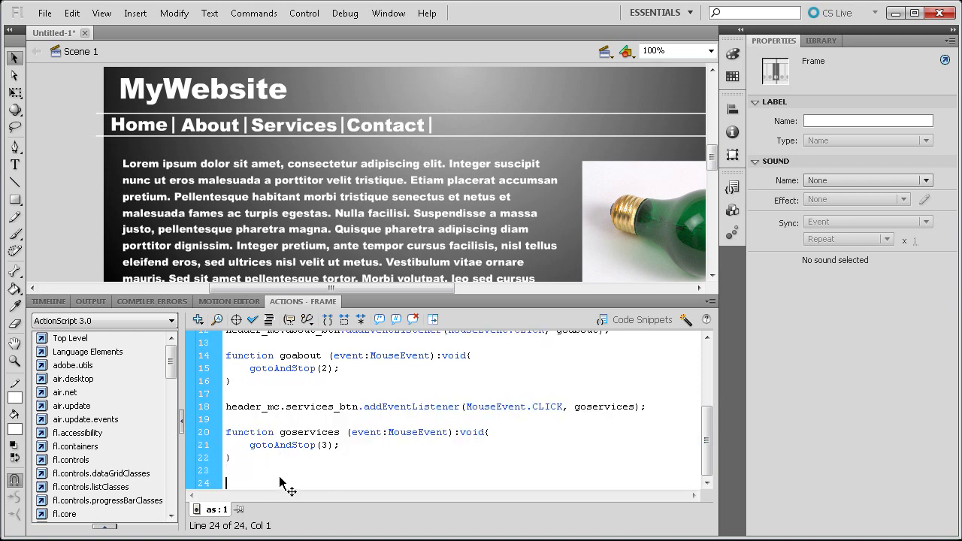
key("ctrl+v")
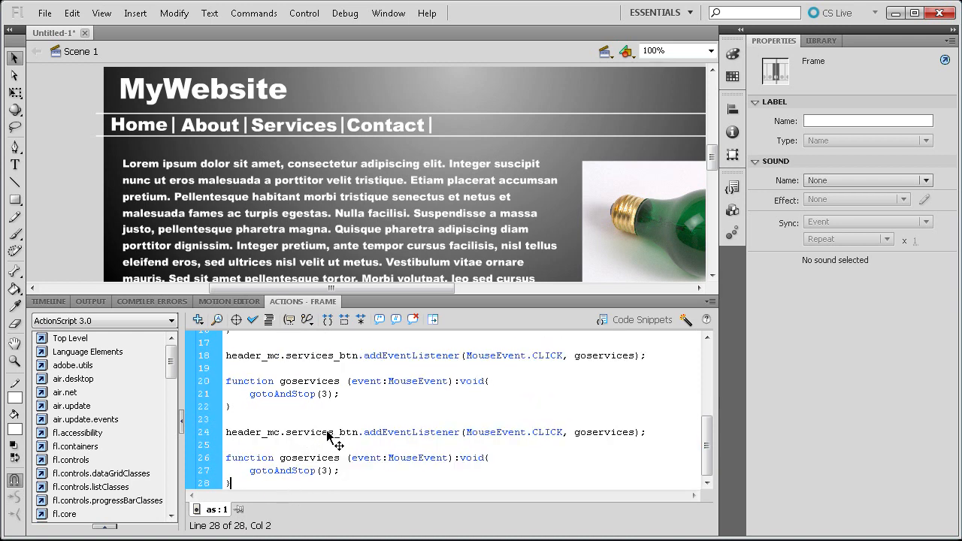
In the duplicated listener on line 24, change the button to contact_btn and the handler to gocontact.
left_click_drag(331, 436, 288, 436)
type("contac")
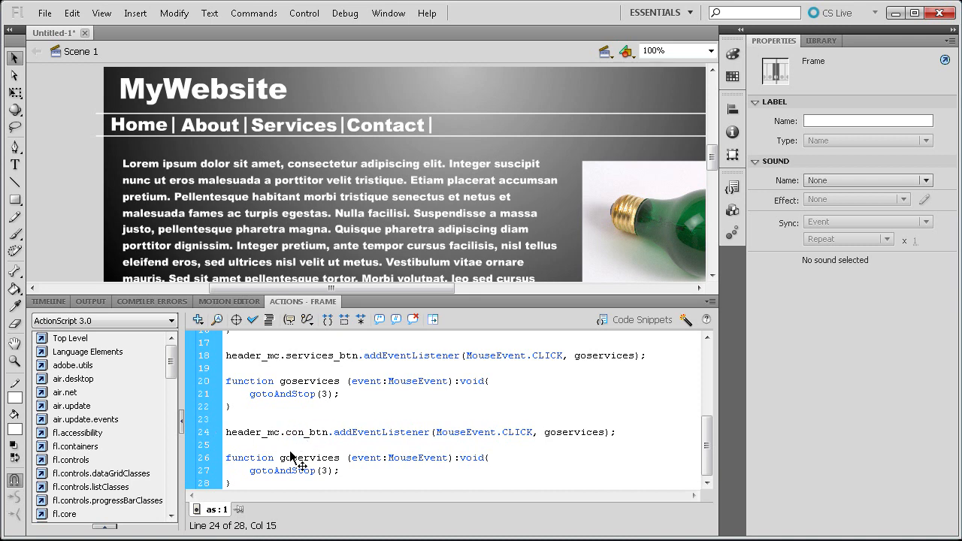
type("t")
left_click_drag(599, 432, 628, 436)
type("contact")
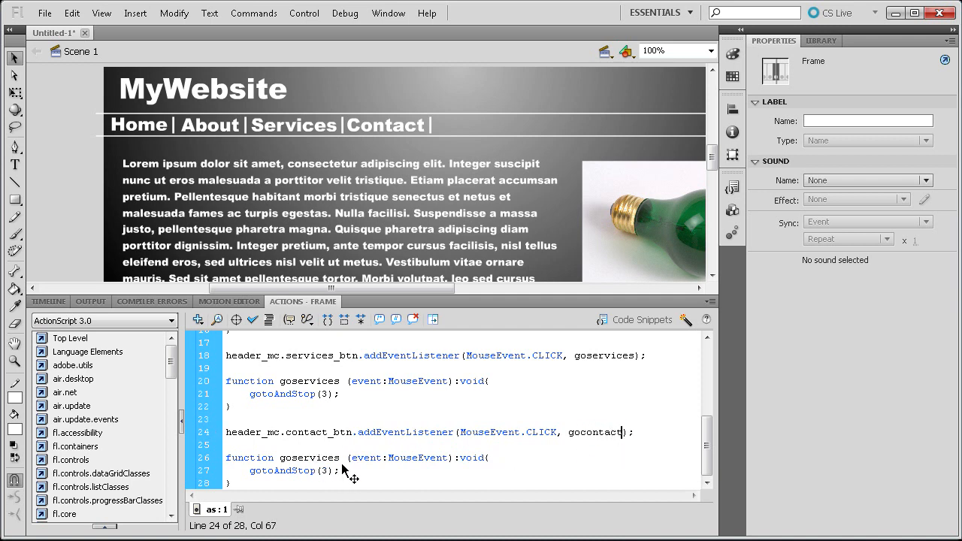
Rename the duplicated function on line 26 to gocontact and make it call gotoAndStop(4).
left_click_drag(341, 458, 294, 461)
type("contact")
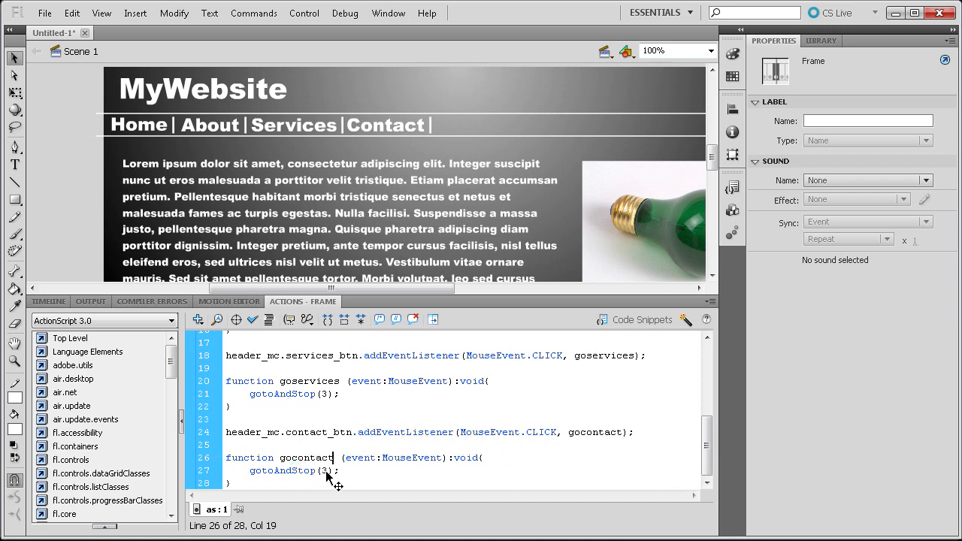
double_click(324, 471)
type("4")
Test the movie and try the About, Services, Contact and Home navigation buttons.
scroll(379, 409, "up", 2)
scroll(379, 410, "down", 2)
left_click(305, 13)
mouse_move(342, 123)
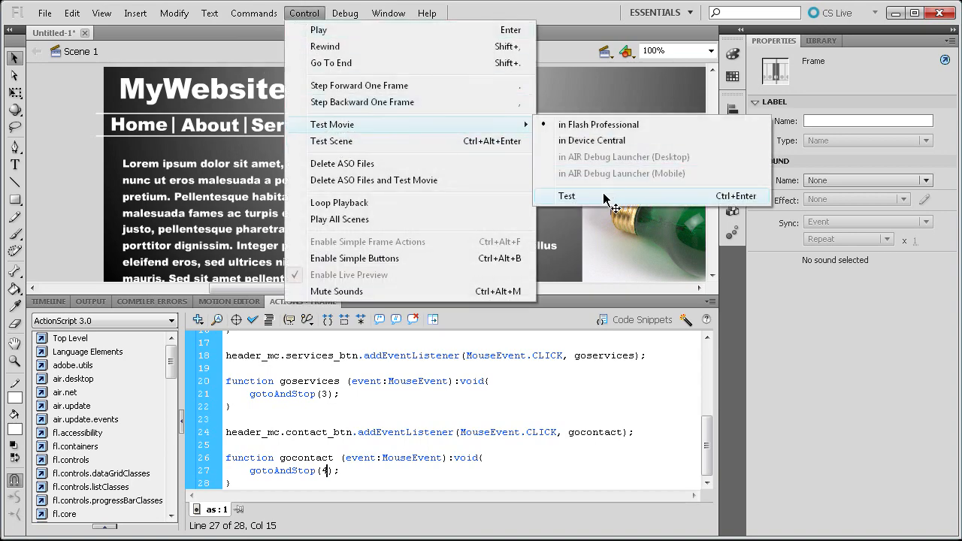
left_click(603, 195)
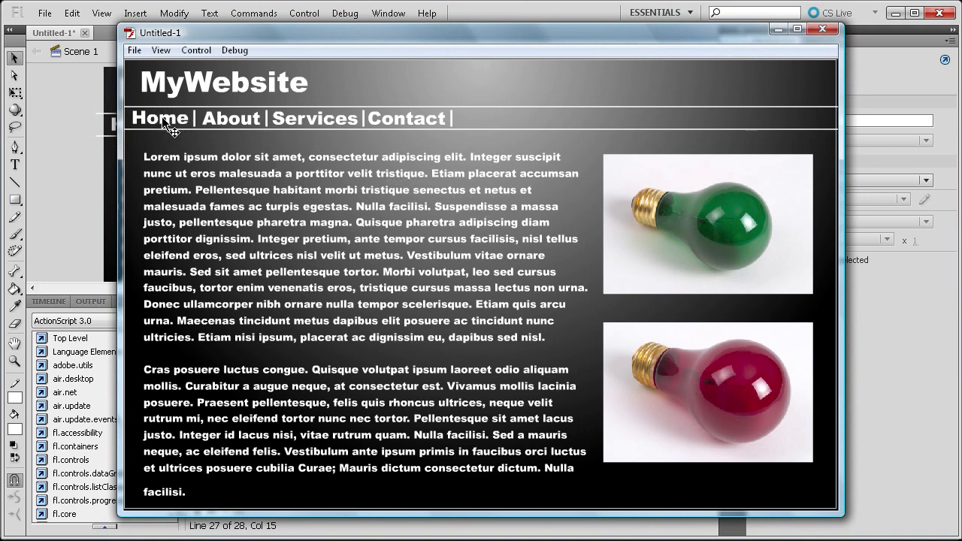
left_click(227, 122)
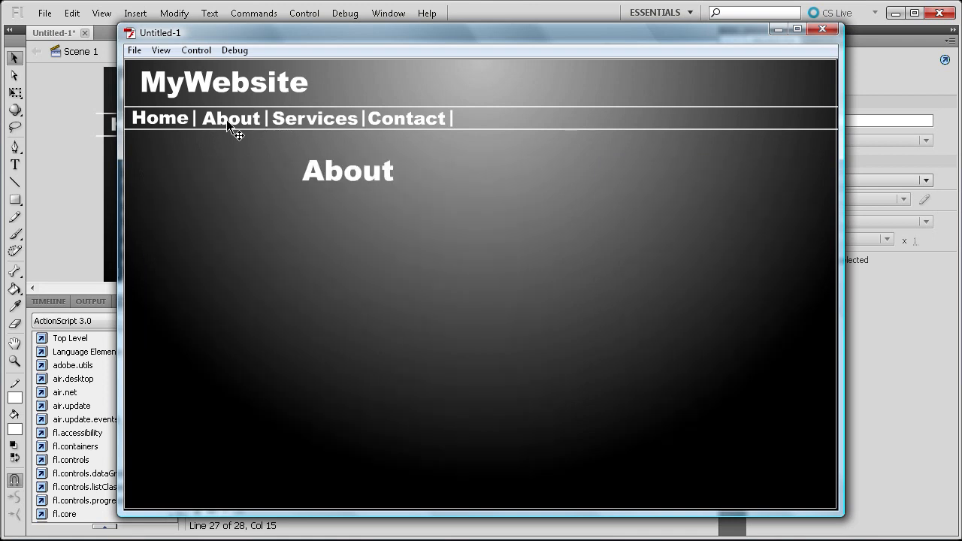
left_click(282, 120)
left_click(372, 121)
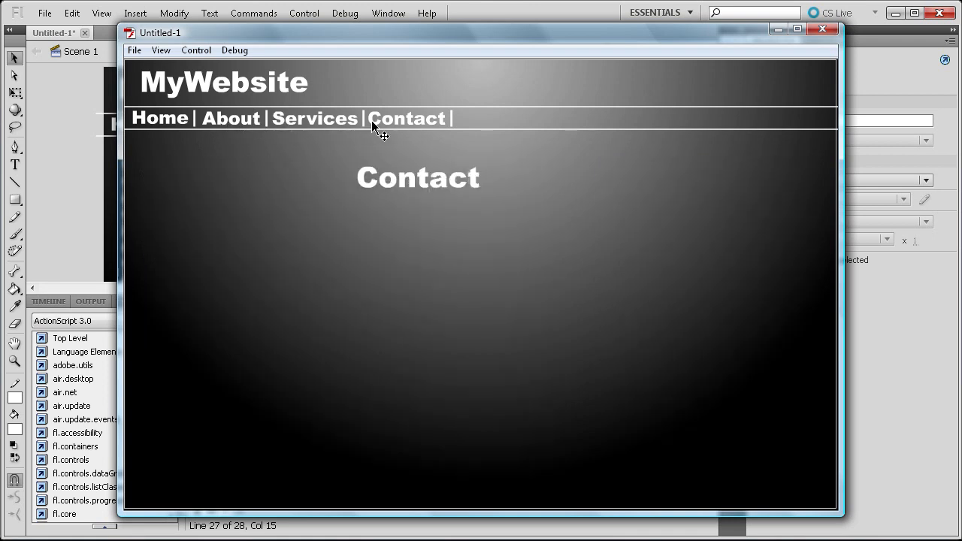
left_click(181, 123)
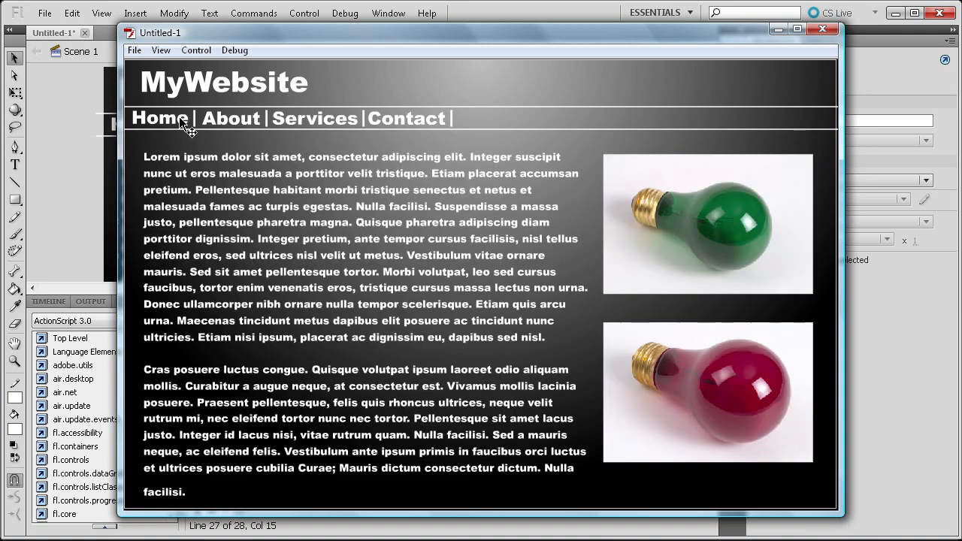
Check in the test movie that the MyWebsite logo returns home, and switch repeatedly between the Services, About, Contact and Home pages.
left_click(284, 119)
left_click(234, 85)
left_click(279, 119)
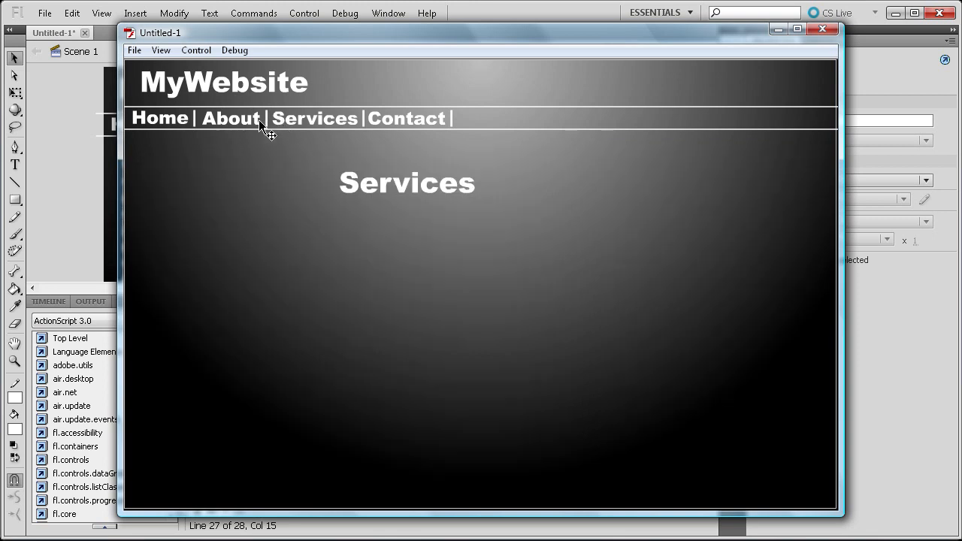
left_click(256, 120)
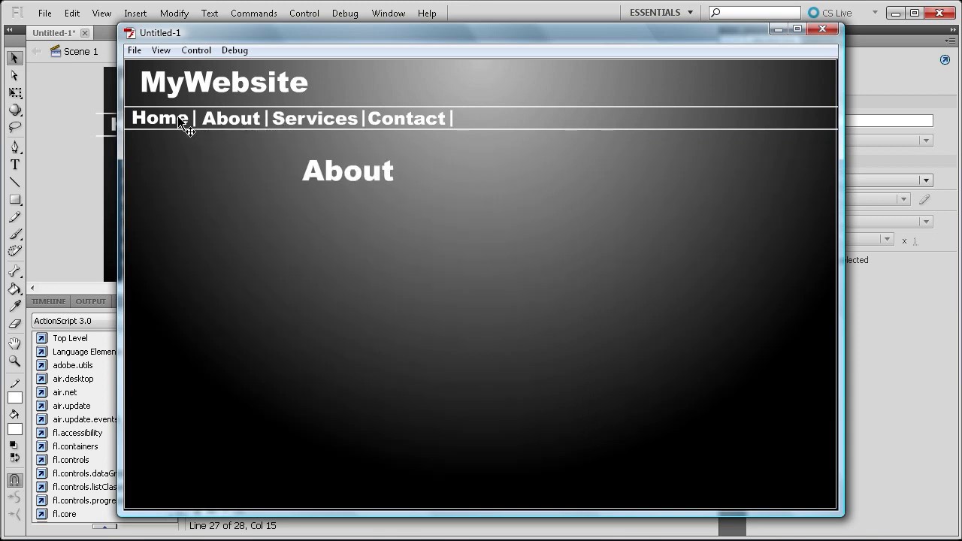
left_click(178, 117)
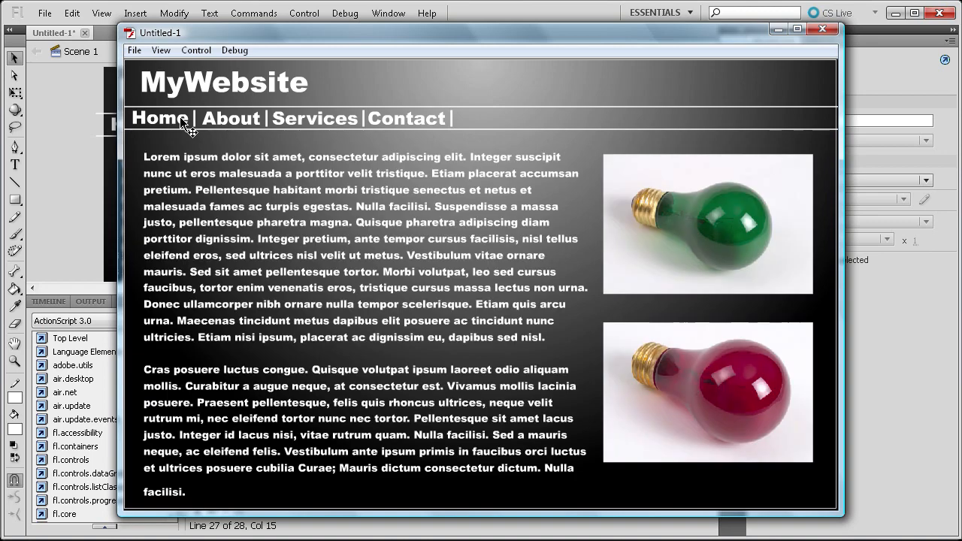
left_click(407, 119)
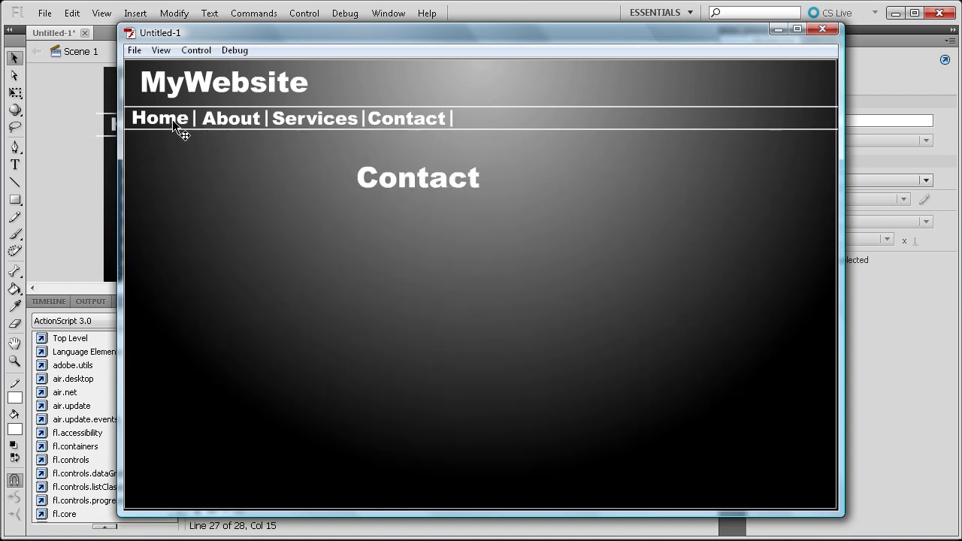
left_click(173, 119)
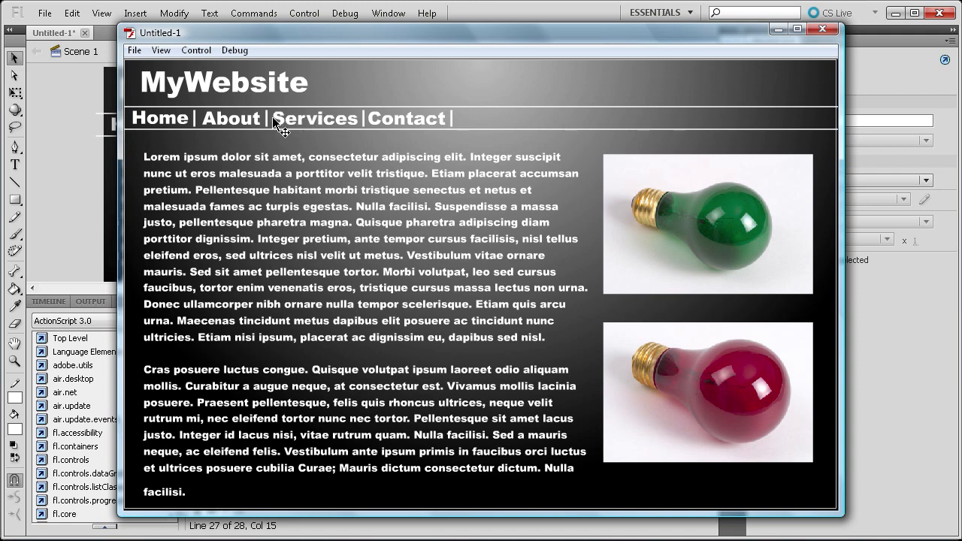
left_click(222, 121)
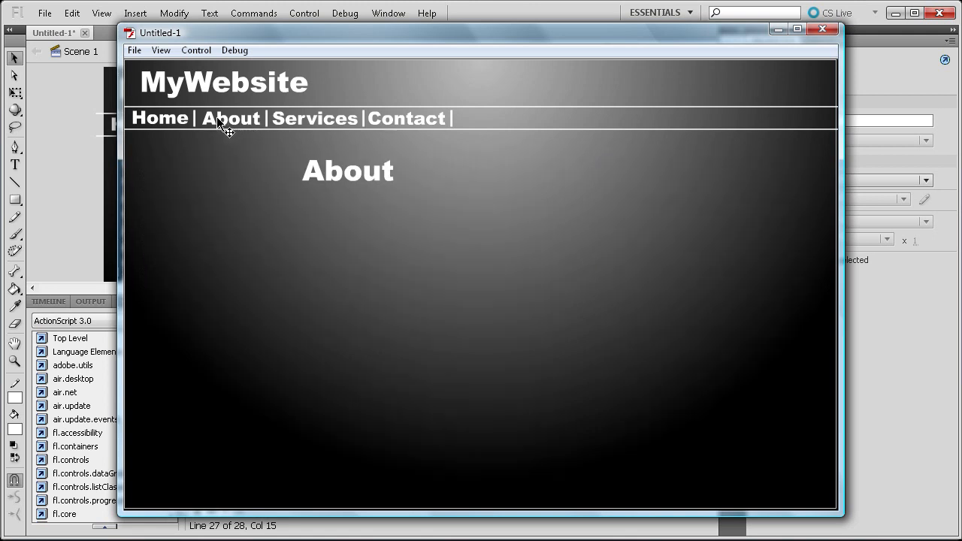
left_click(148, 120)
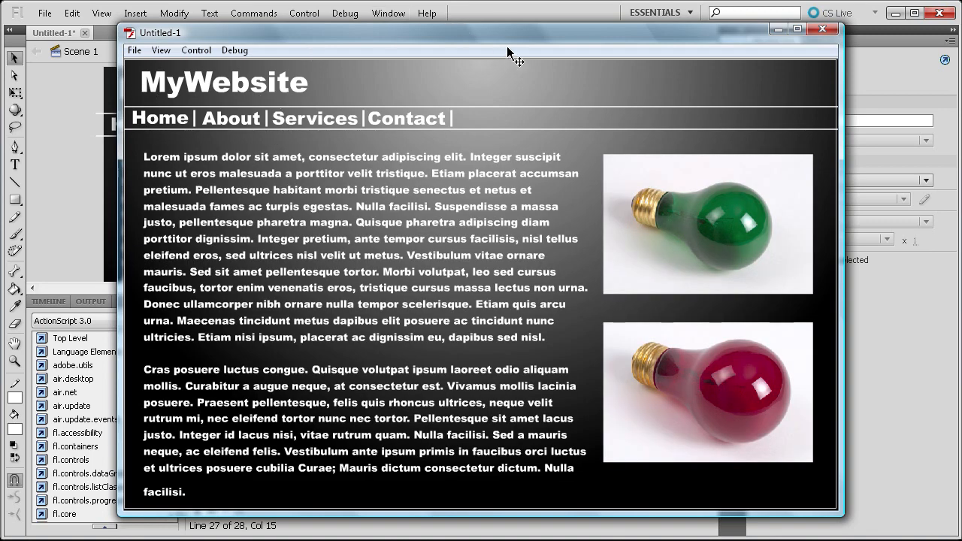
Close the test movie and open the header symbol from the library for editing.
left_click(822, 29)
left_click(822, 40)
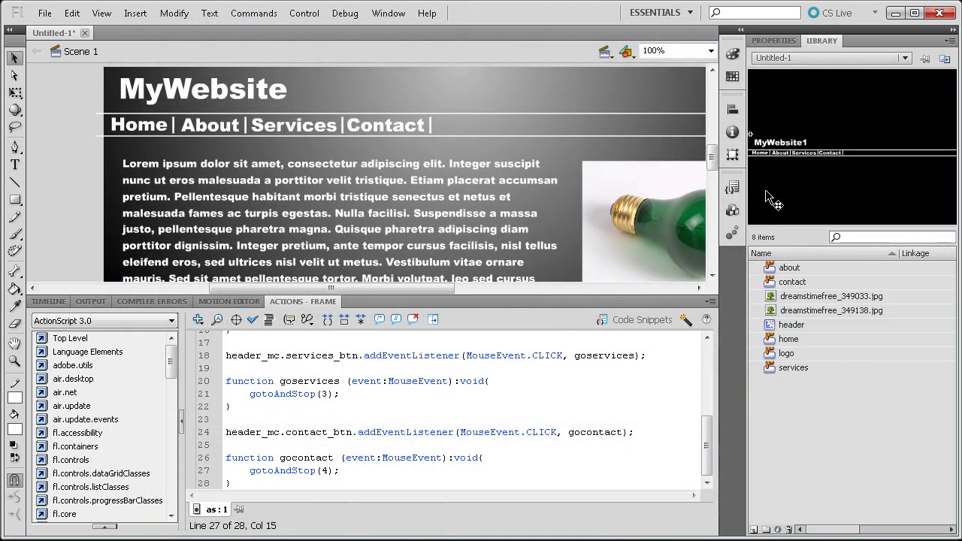
right_click(794, 326)
left_click(824, 461)
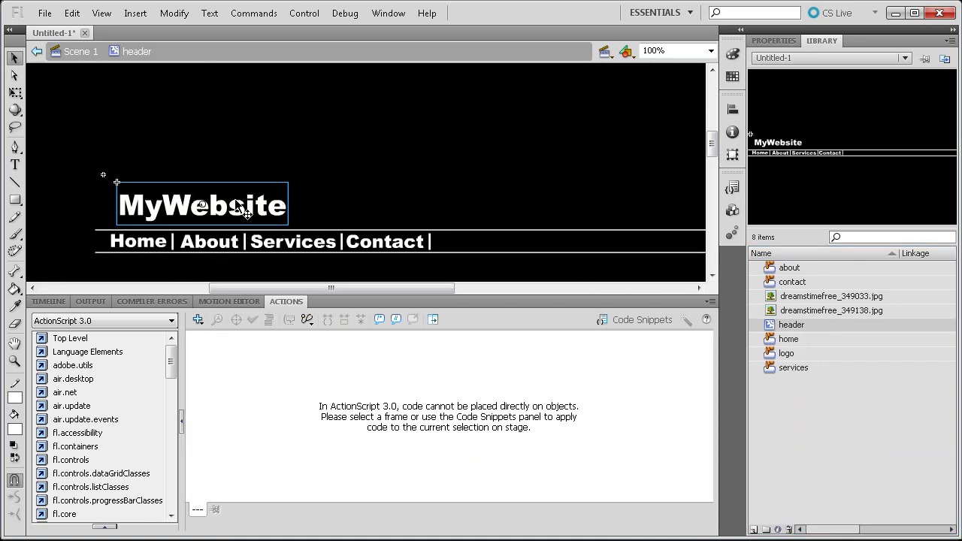
Open the Home button symbol from the header and duplicate its Up frame as a keyframe in the Over state.
left_click(133, 242)
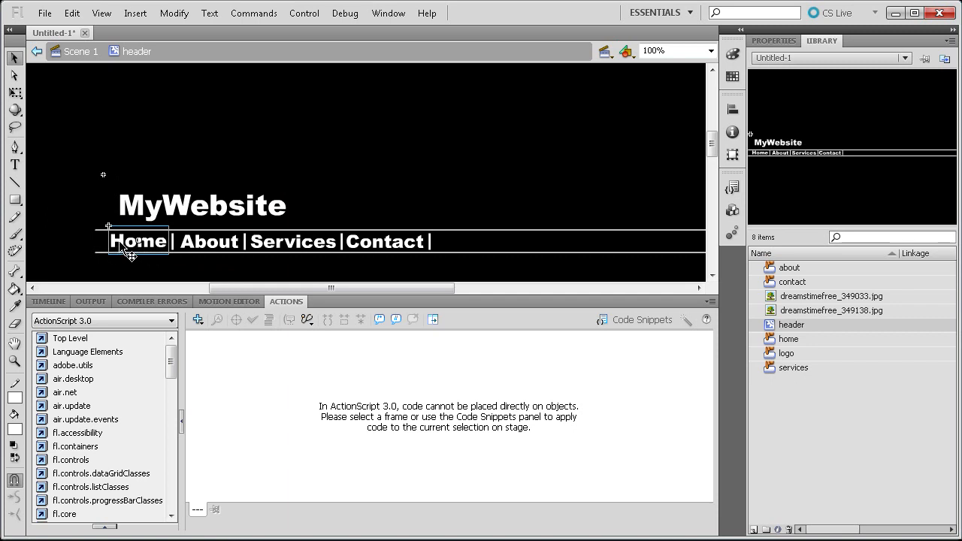
left_click(48, 302)
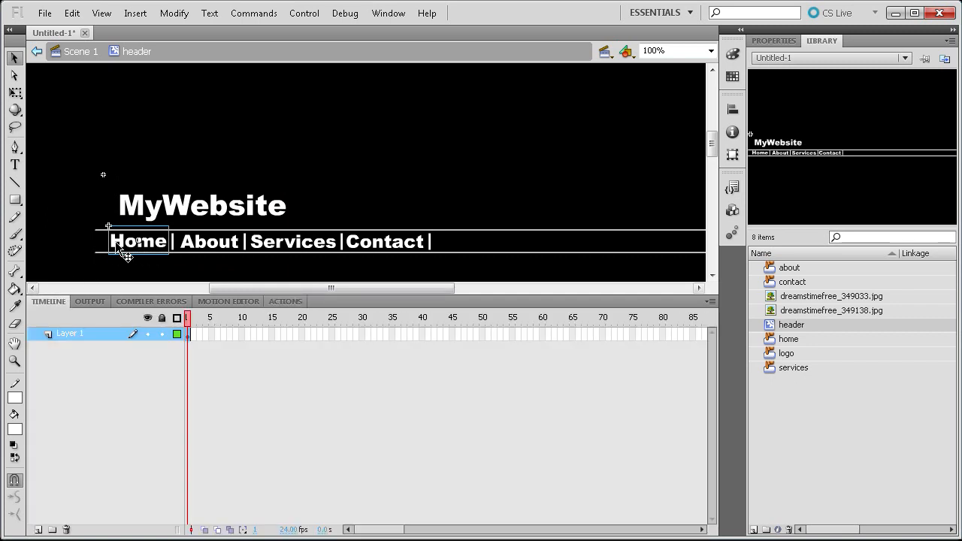
double_click(116, 242)
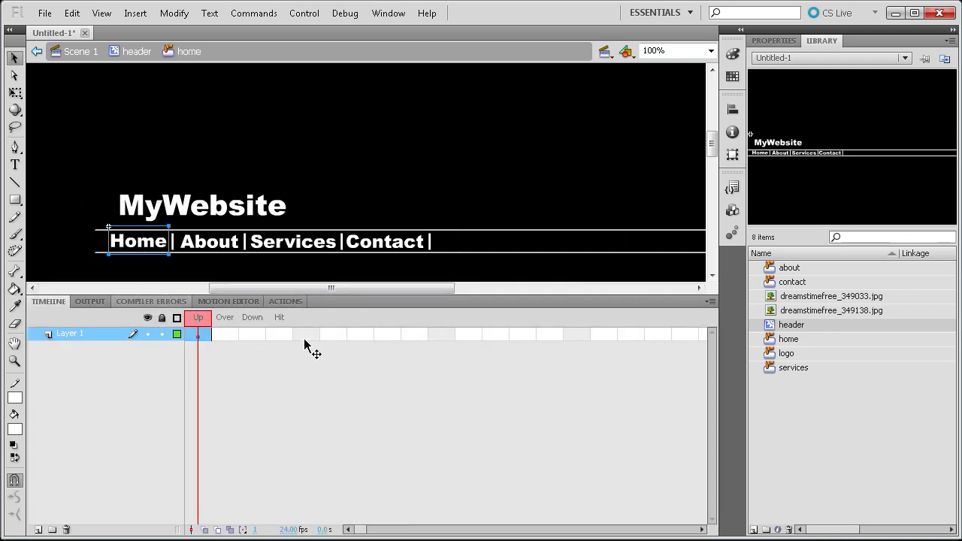
left_click(223, 336)
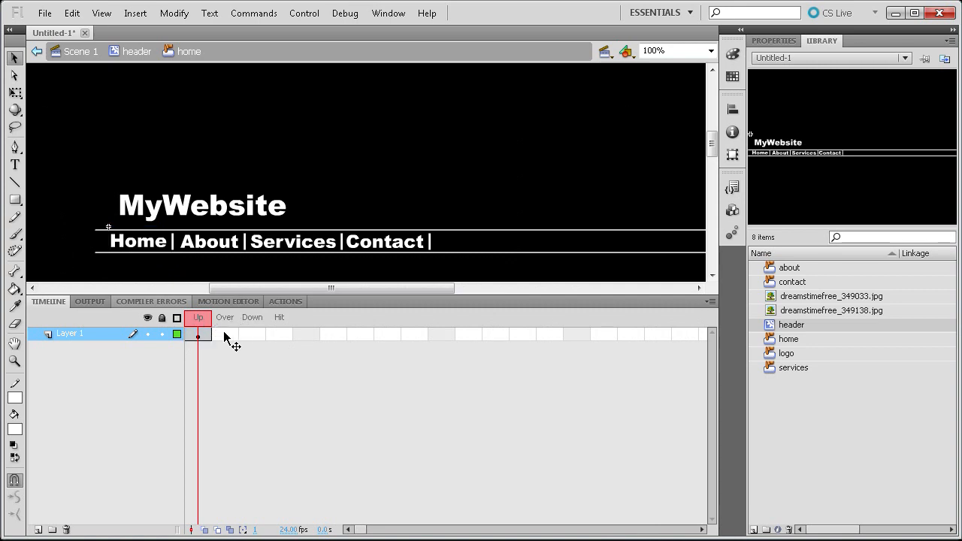
left_click(284, 336)
right_click(201, 335)
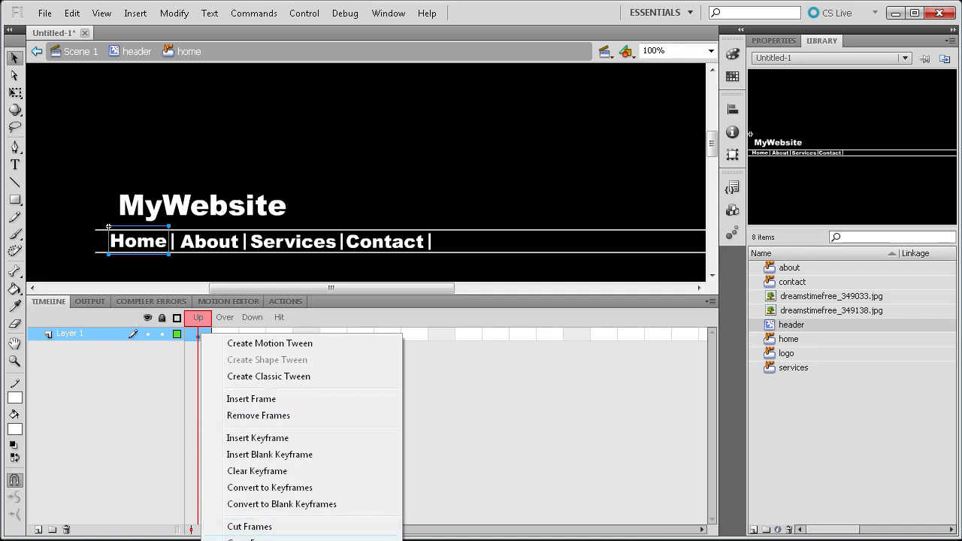
left_click(196, 338)
right_click(189, 340)
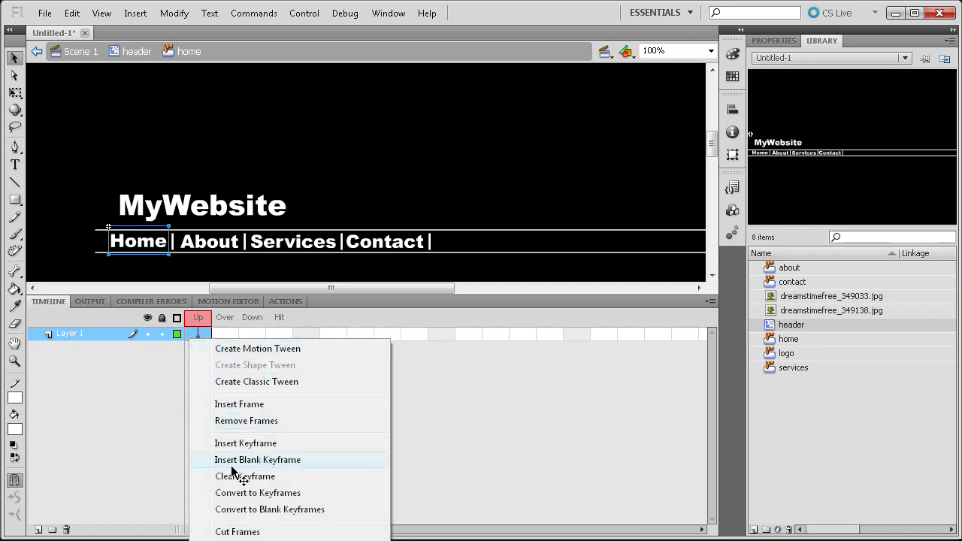
key("Escape")
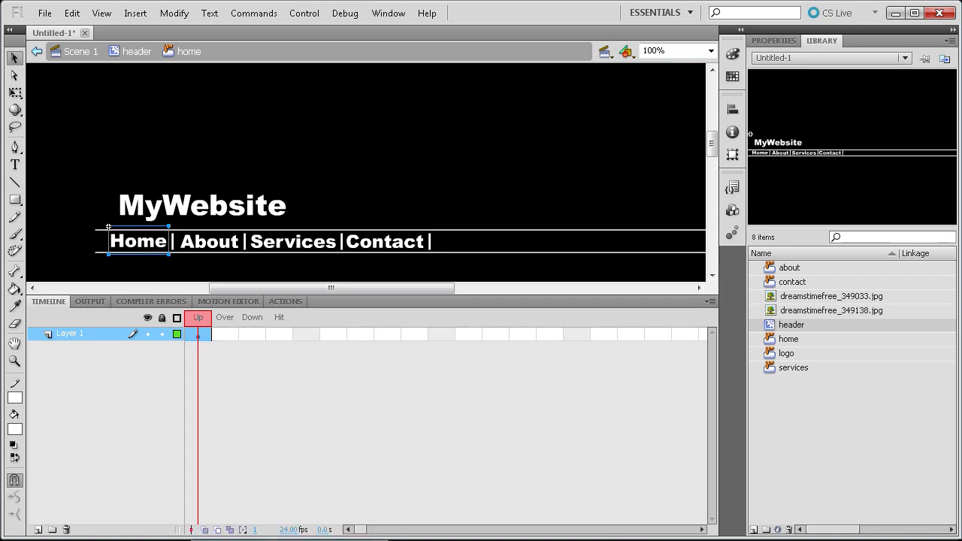
right_click(225, 335)
left_click(289, 493)
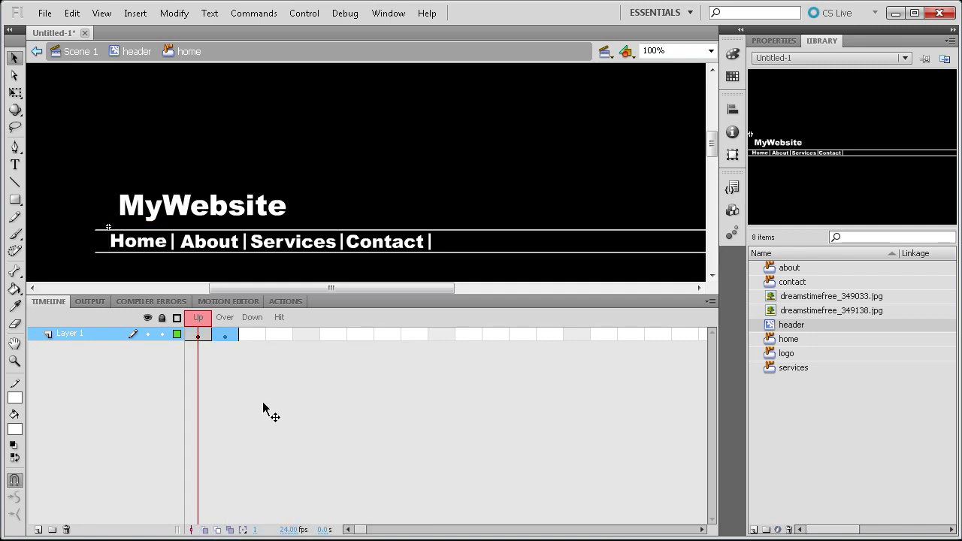
Change the Home text in the button's Over state to light gray.
left_click(219, 338)
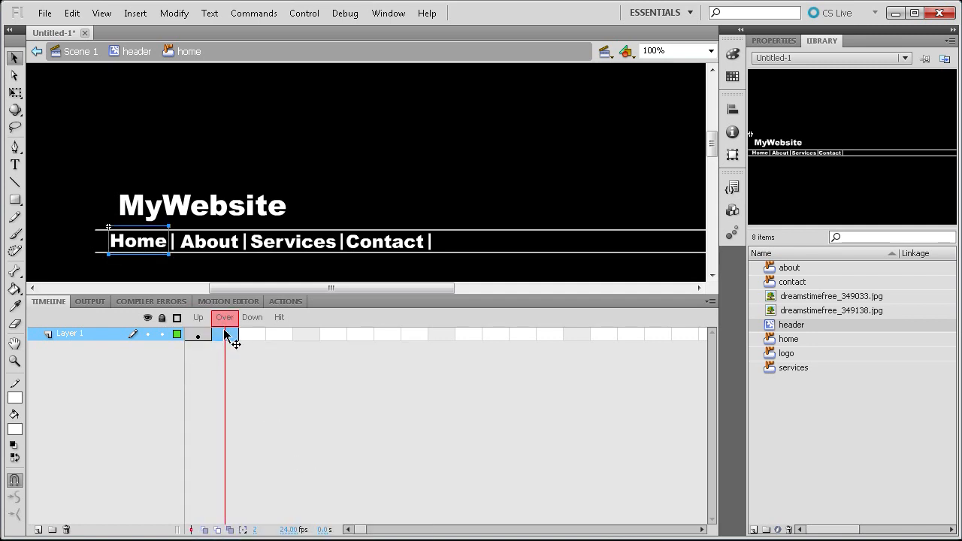
mouse_move(222, 319)
left_mouse_down()
mouse_move(206, 321)
mouse_move(230, 322)
left_mouse_up()
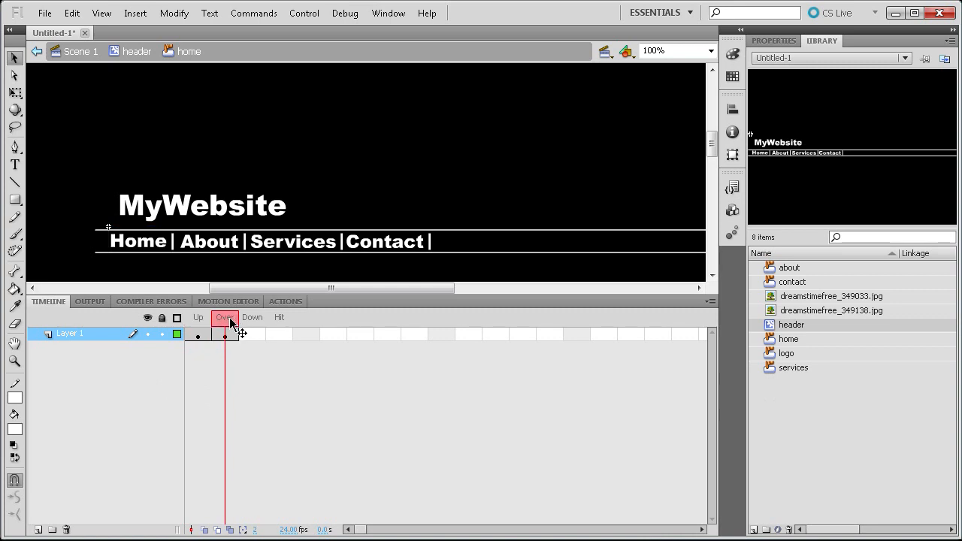
left_click(224, 332)
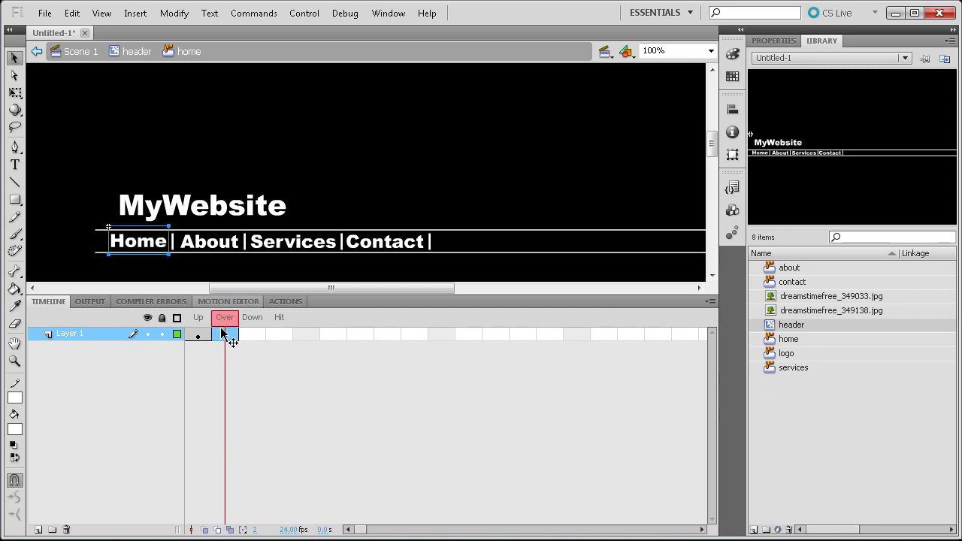
key("t")
double_click(164, 242)
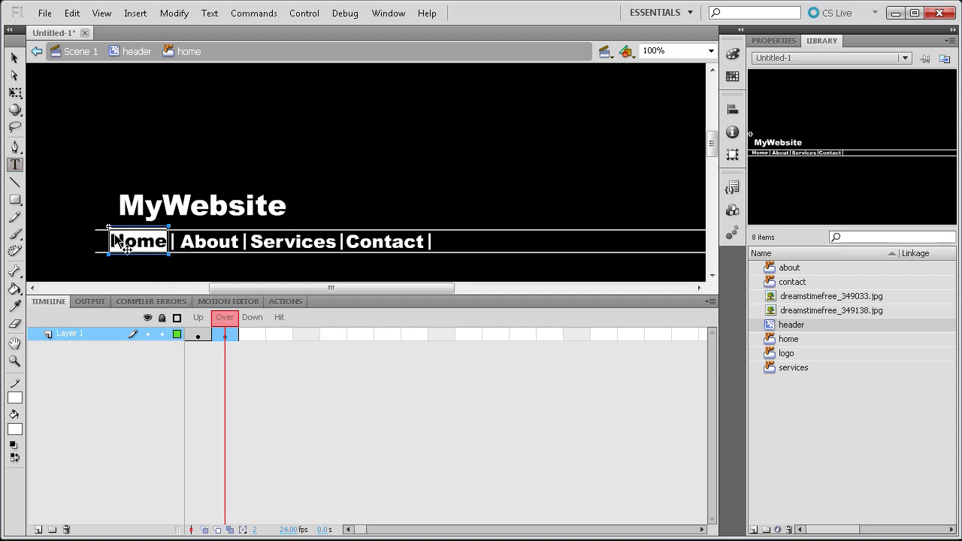
left_click(774, 41)
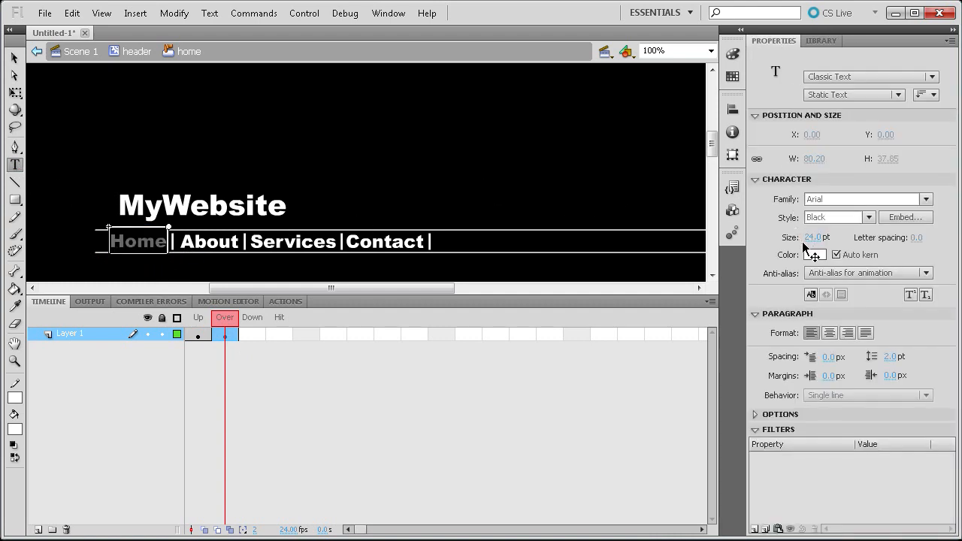
left_click(815, 256)
left_click(740, 328)
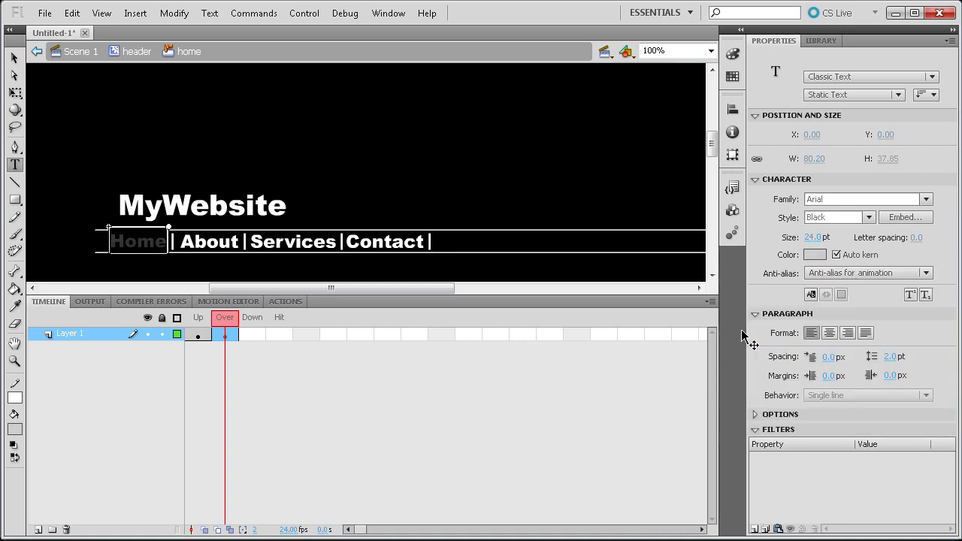
left_click(14, 58)
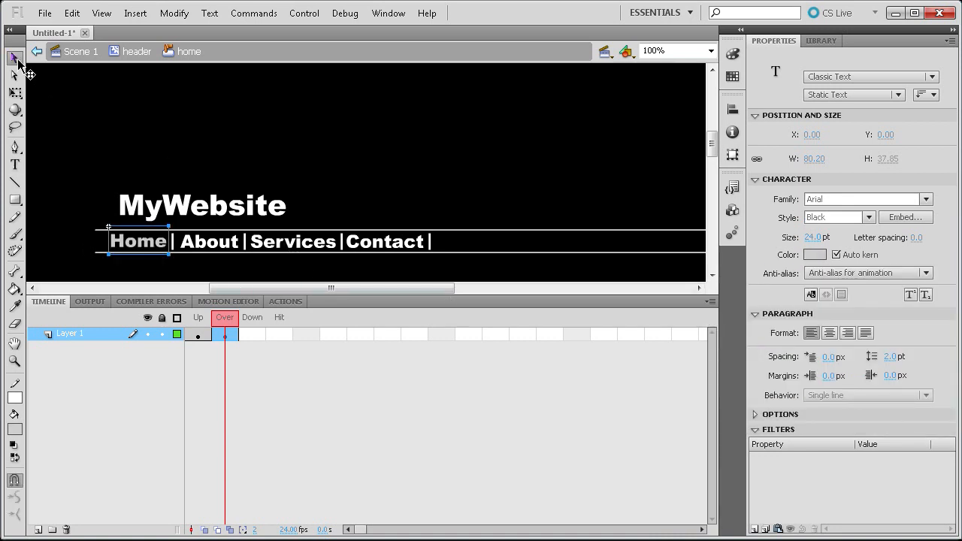
Copy the Home button's Up frame and paste it into the Hit state.
mouse_move(219, 320)
left_mouse_down()
mouse_move(200, 322)
mouse_move(221, 322)
mouse_move(210, 321)
left_mouse_up()
left_click(197, 318)
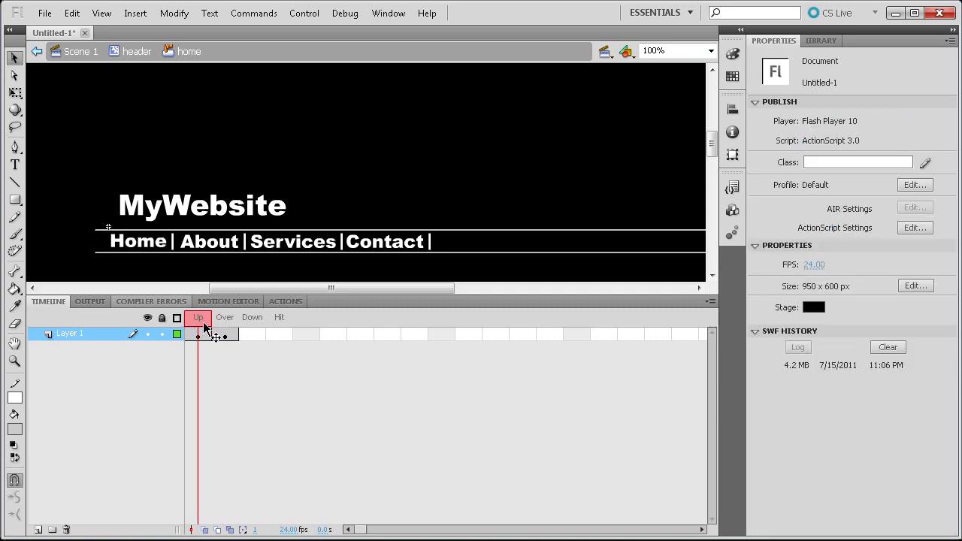
left_click(204, 336)
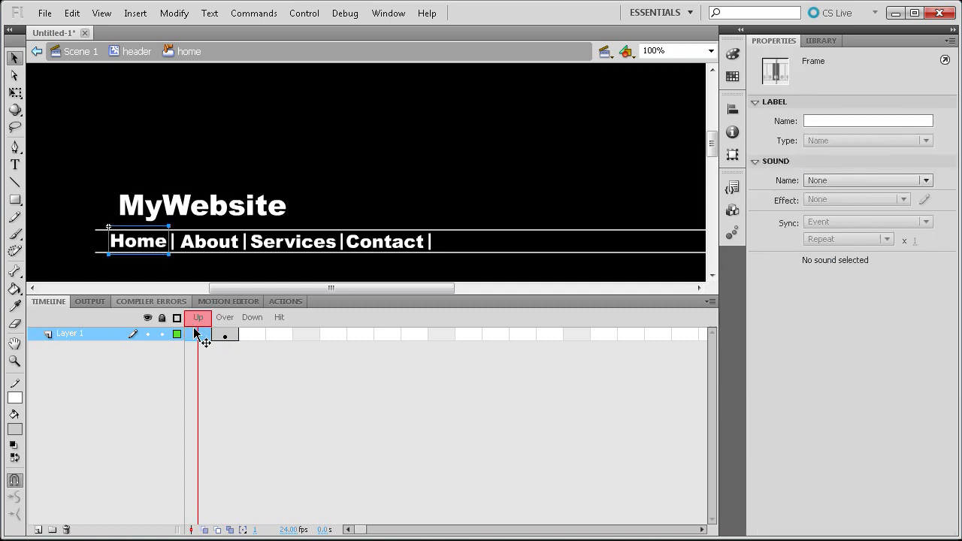
right_click(200, 335)
left_click(255, 538)
left_click(281, 336)
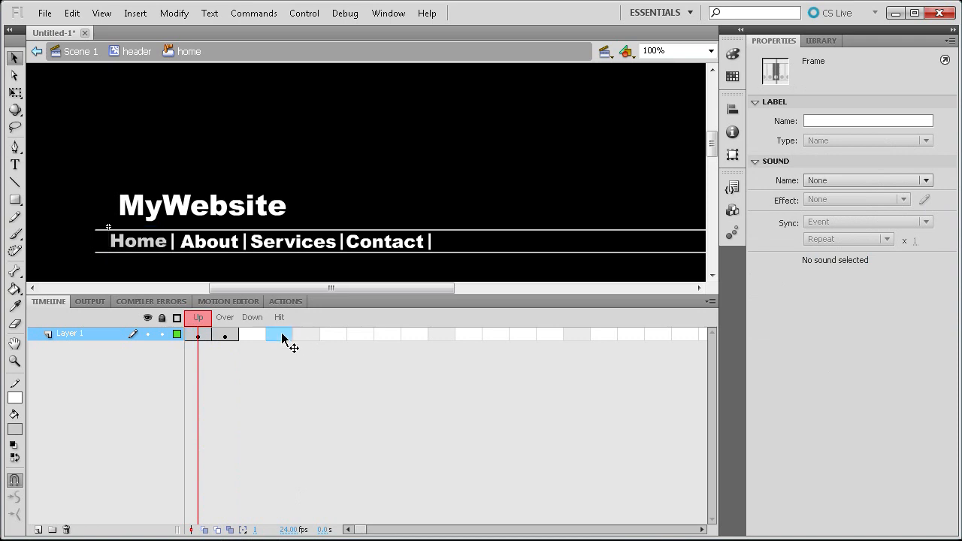
right_click(275, 335)
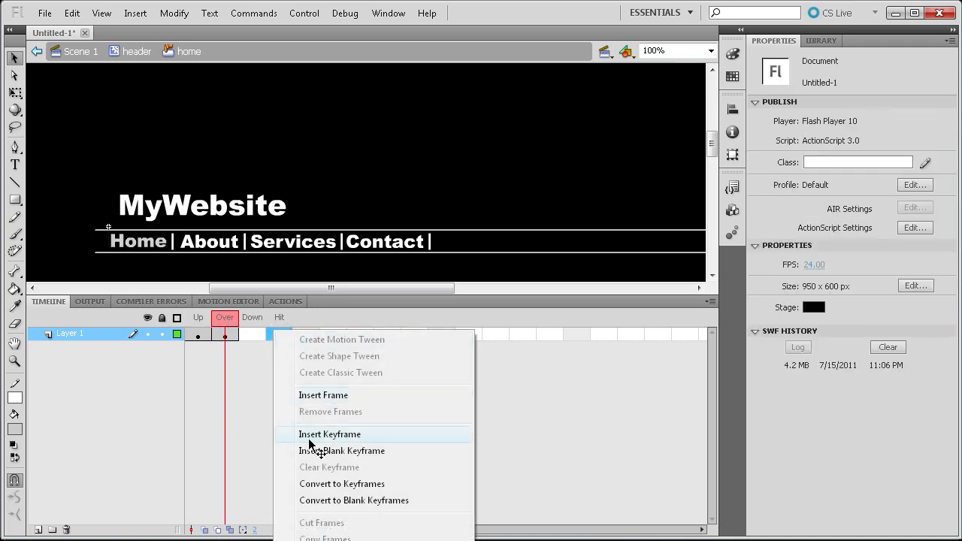
left_click(342, 538)
left_click(279, 336)
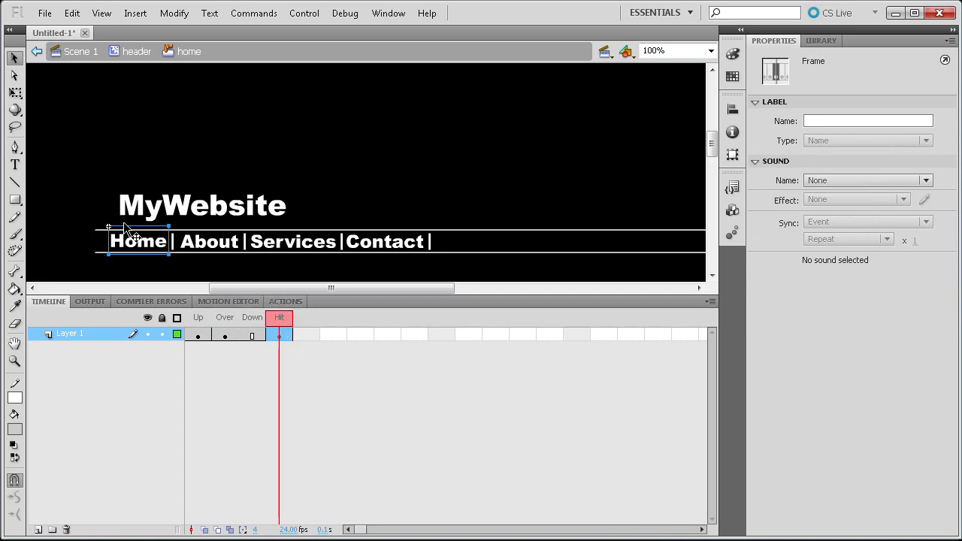
Draw a filled rectangle covering the Home text in the Hit state, and return to the header symbol.
left_click(15, 200)
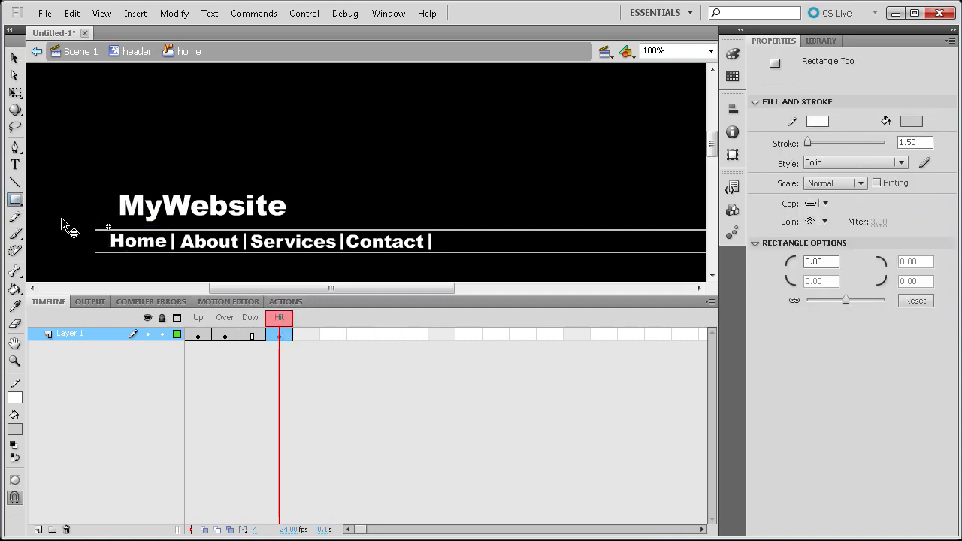
left_click_drag(110, 235, 168, 255)
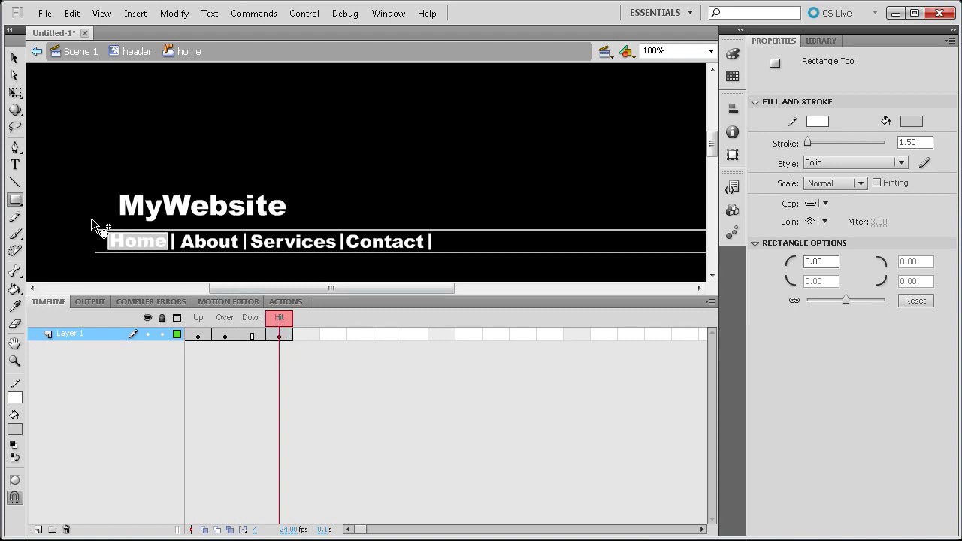
left_click(143, 50)
left_click(14, 58)
Open the About button symbol and copy its Up frame into the Hit state.
left_click(210, 241)
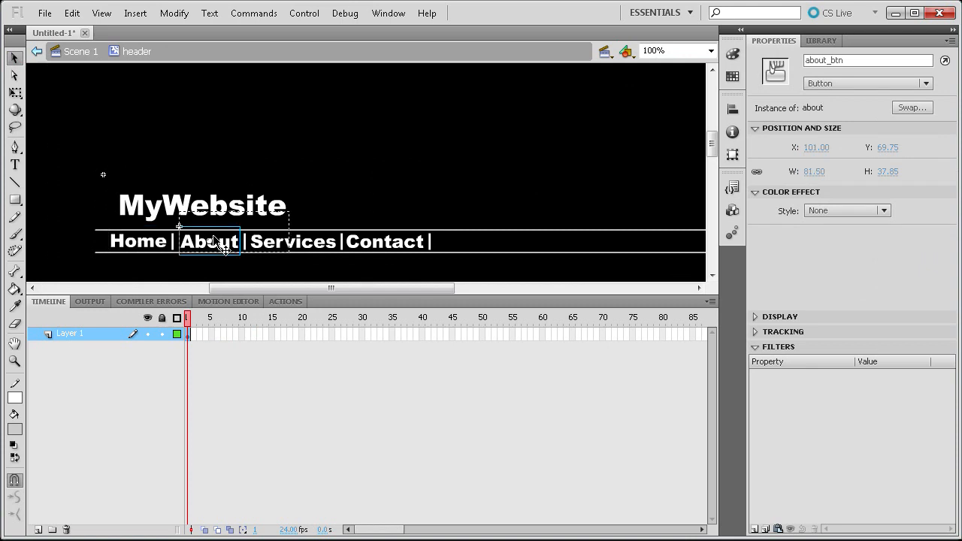
double_click(218, 242)
right_click(207, 329)
left_click(258, 537)
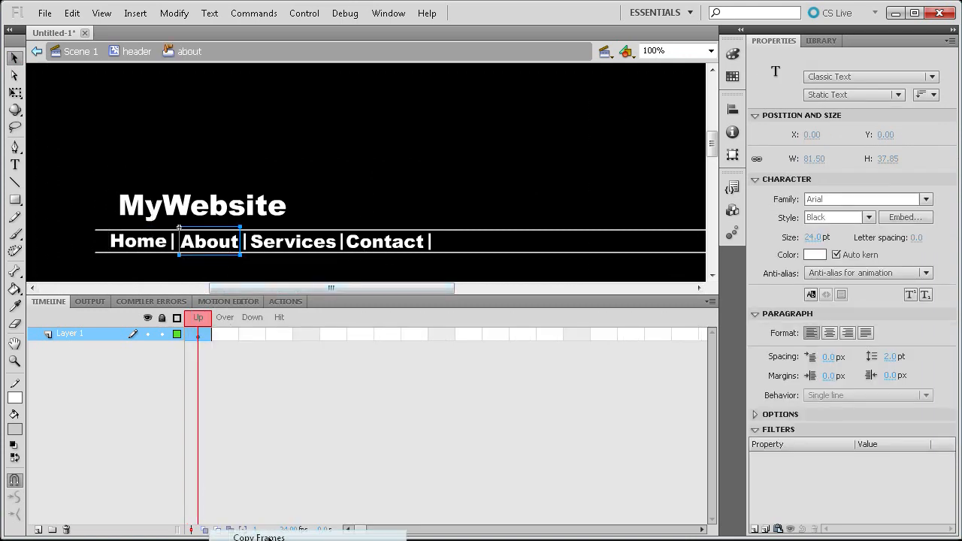
right_click(280, 338)
left_click(316, 540)
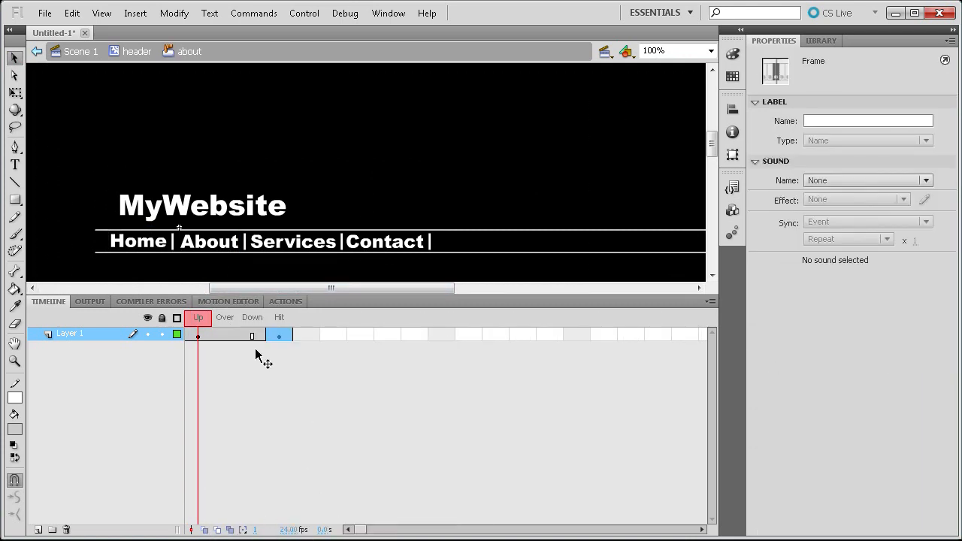
Draw a filled rectangle covering the About text in the Hit state, and return to the header symbol.
left_click(286, 331)
left_click(14, 200)
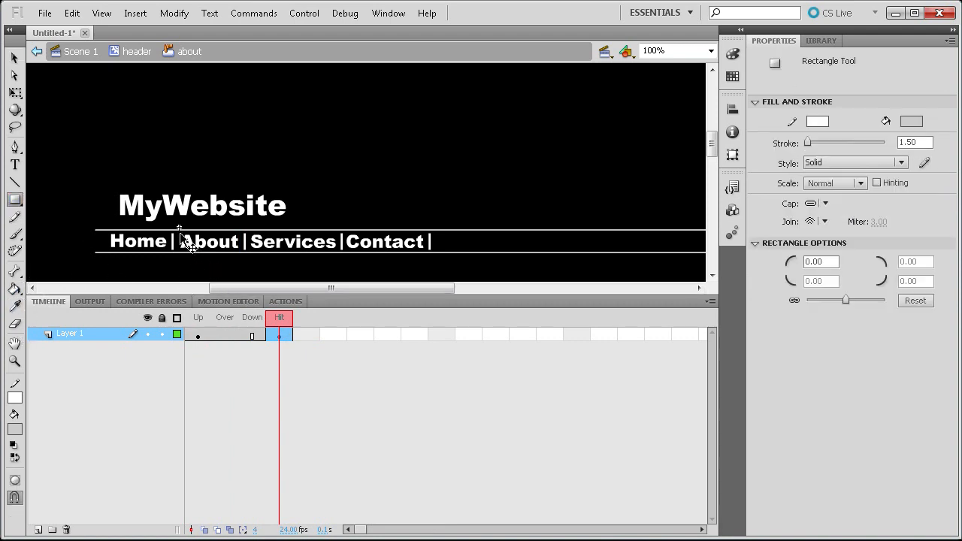
left_click_drag(178, 233, 241, 251)
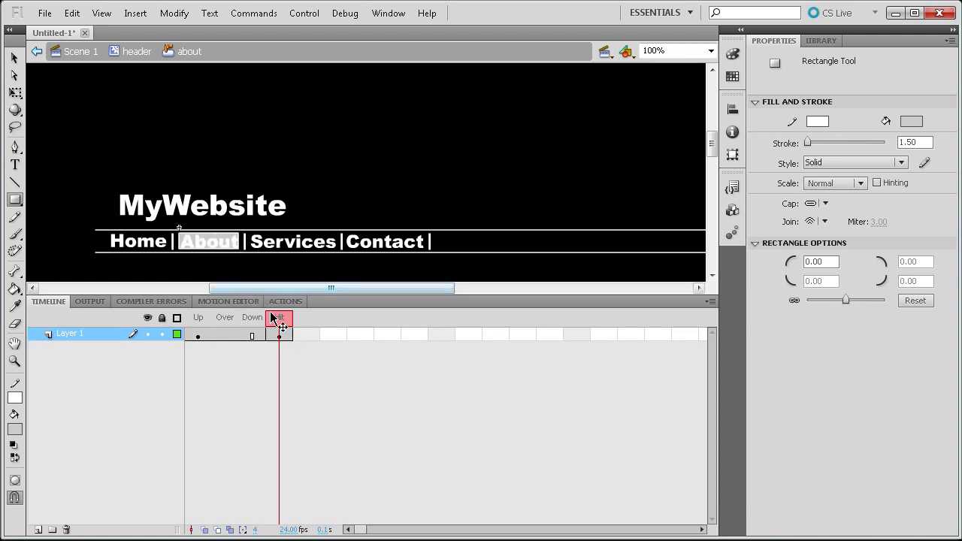
left_click(129, 51)
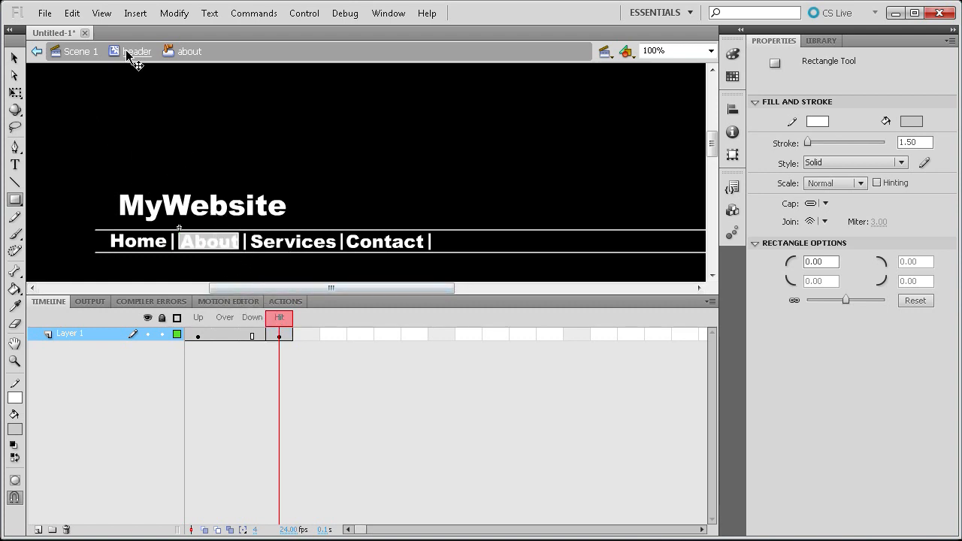
left_click(15, 57)
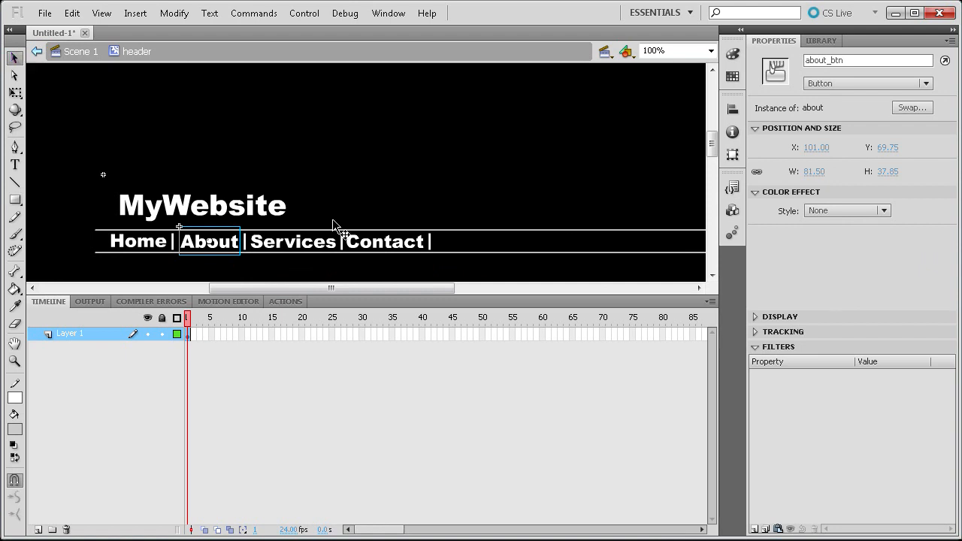
Open the Services button symbol and duplicate its Up frame as a keyframe in the Hit state.
double_click(311, 245)
right_click(214, 338)
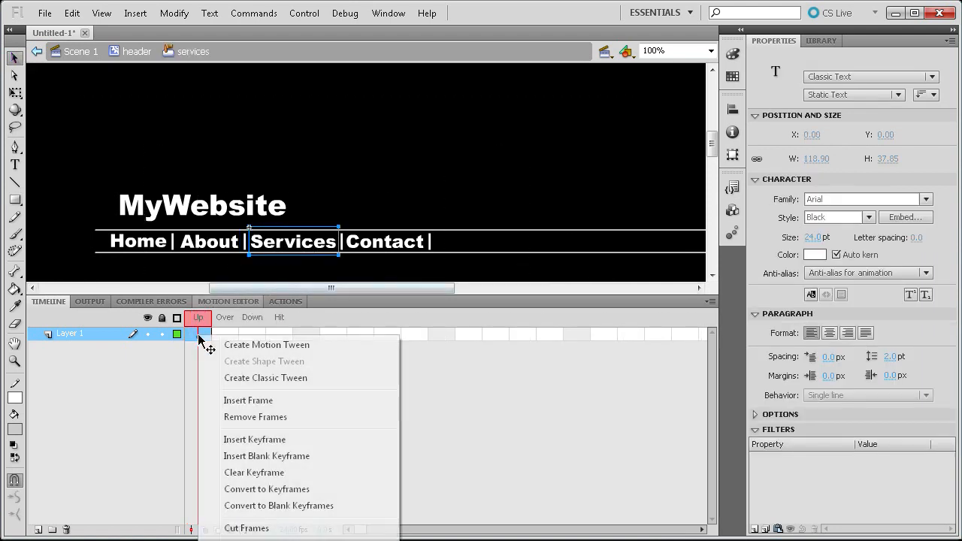
left_click(290, 462)
left_click(282, 338)
right_click(282, 338)
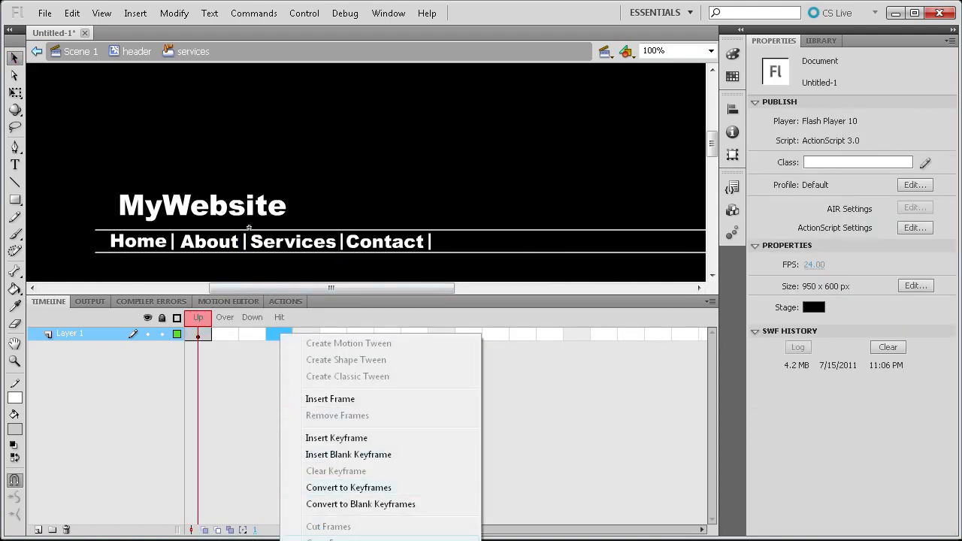
left_click(301, 436)
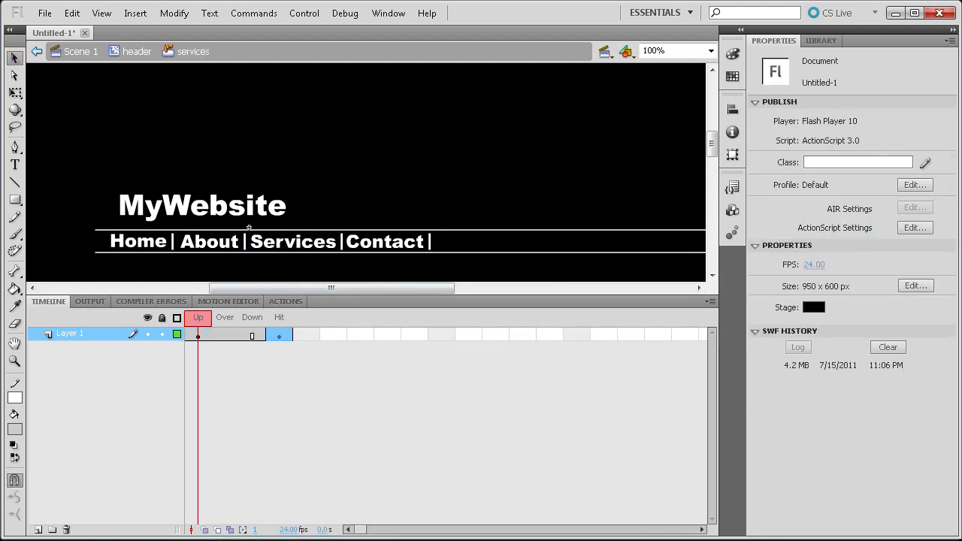
Draw a filled rectangle covering the Services text in the Hit state, and return to the header symbol.
left_click(15, 200)
left_click(279, 336)
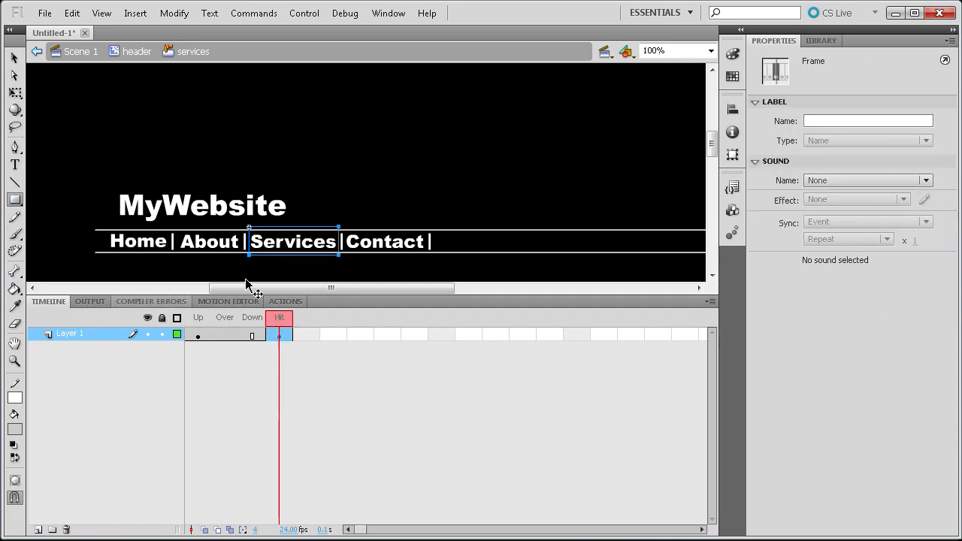
left_click(263, 246)
left_click_drag(325, 251, 336, 252)
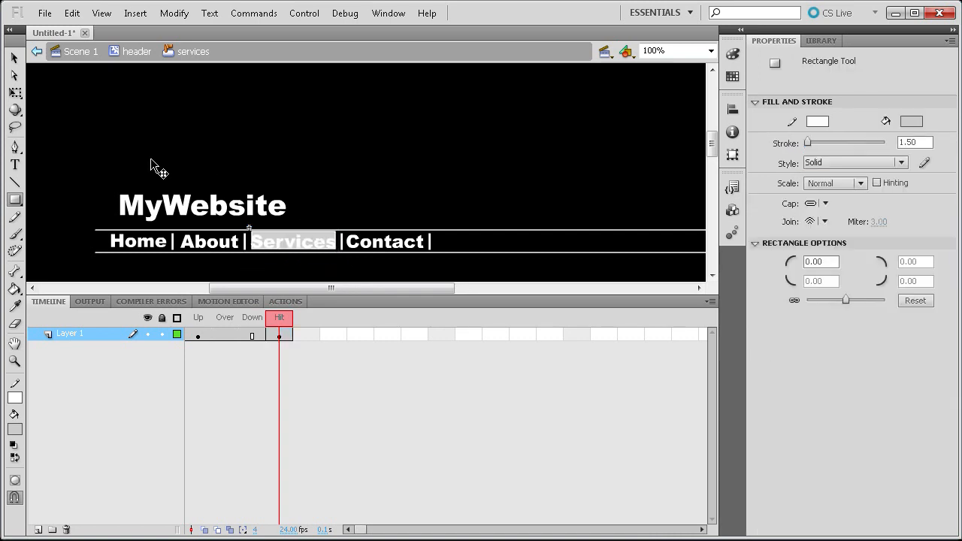
left_click(127, 53)
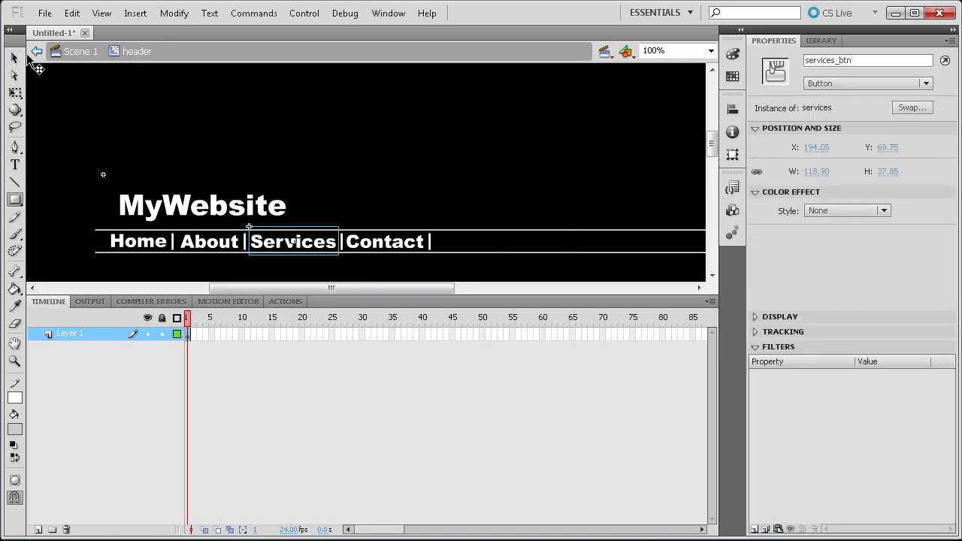
Open the Contact button symbol in the header and copy its Up frame into the Hit state.
left_click(14, 58)
left_click(368, 244)
double_click(376, 253)
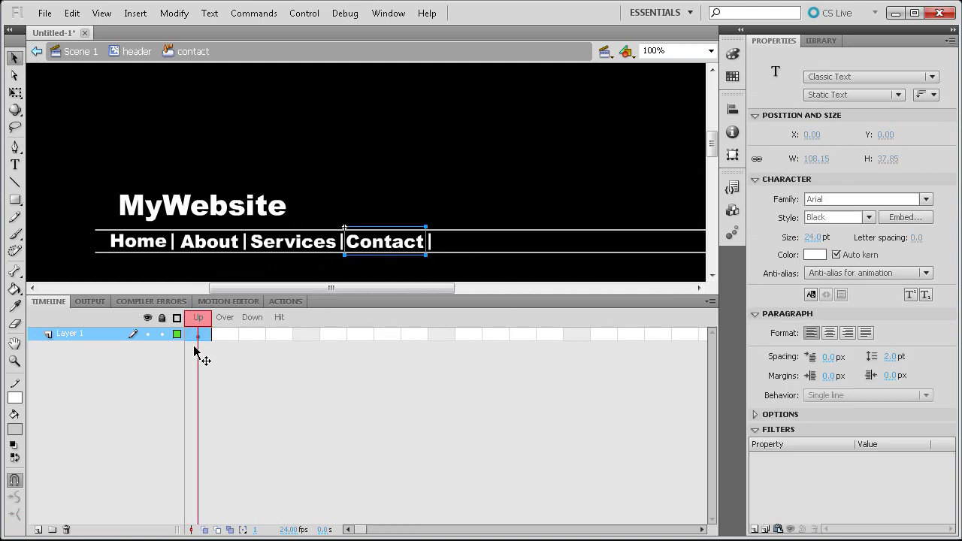
right_click(206, 334)
left_click(286, 344)
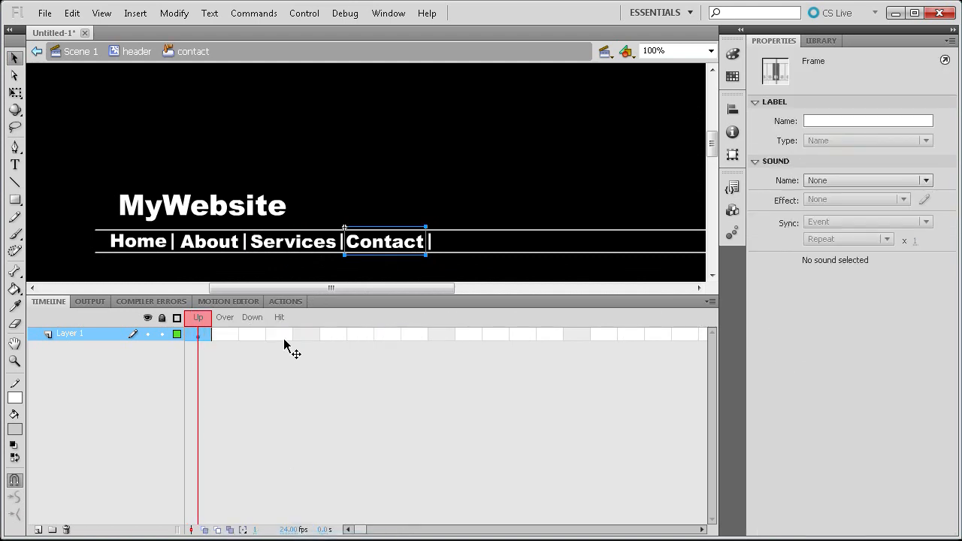
right_click(282, 338)
left_click(340, 443)
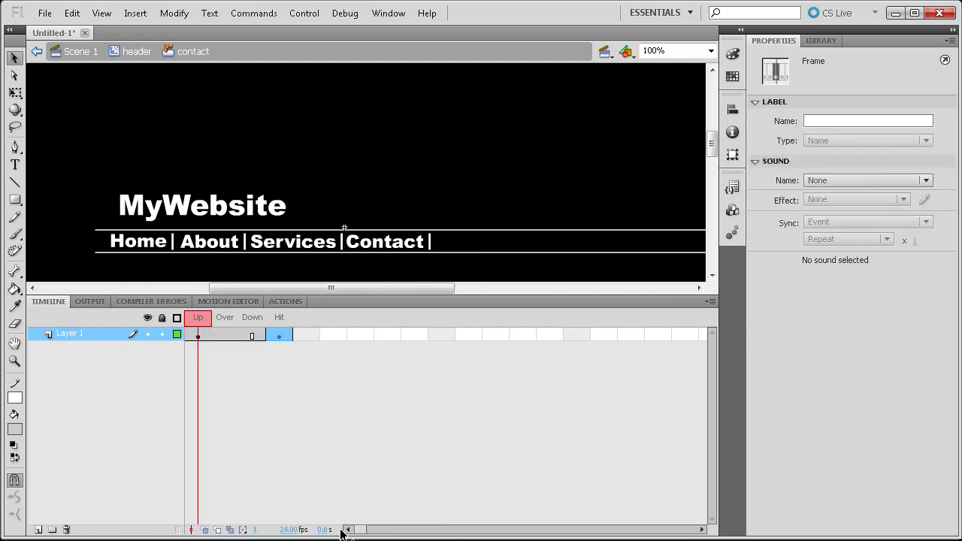
Draw a filled rectangle covering the Contact text in the Hit state, and return to Scene 1.
left_click(279, 337)
left_click(15, 202)
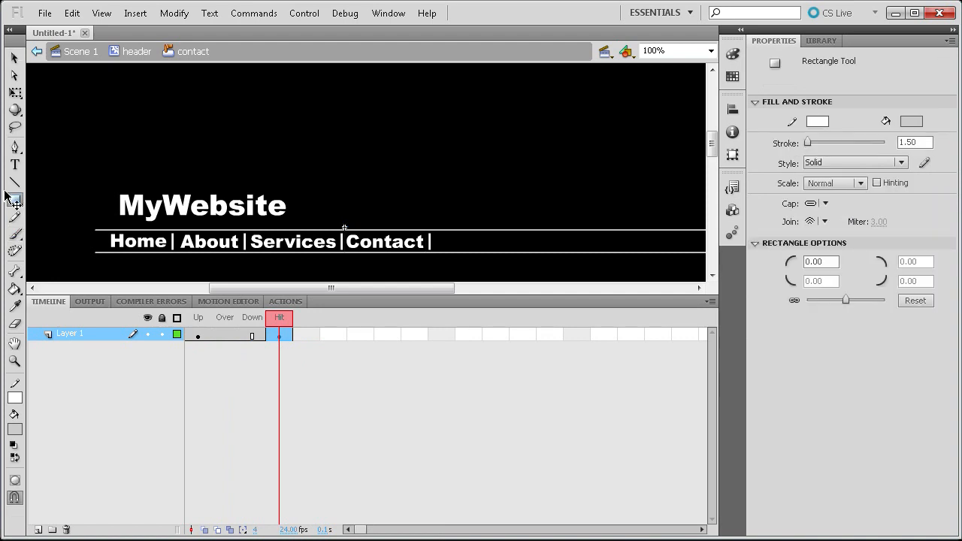
left_click_drag(345, 232, 426, 251)
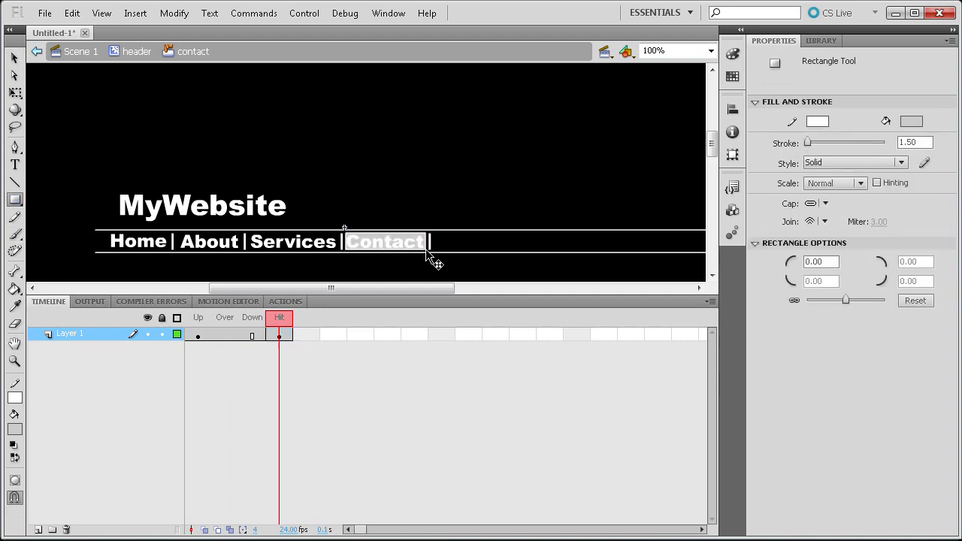
left_click(83, 51)
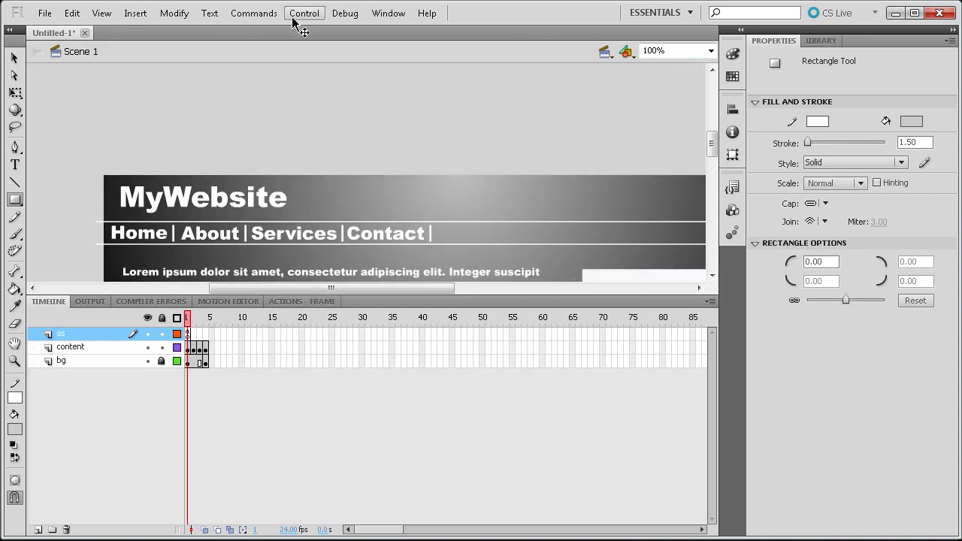
Run a test of the movie to preview the website.
left_click(294, 18)
mouse_move(338, 127)
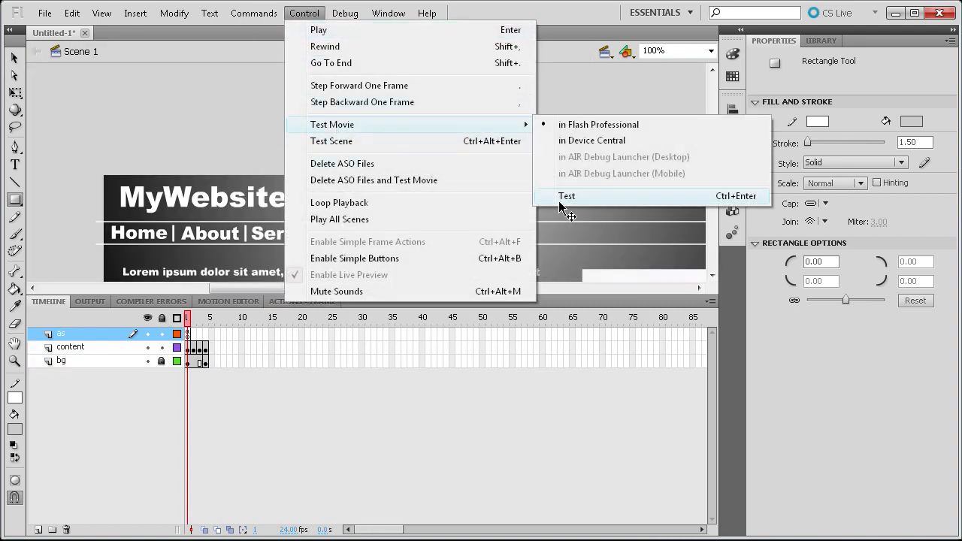
left_click(561, 201)
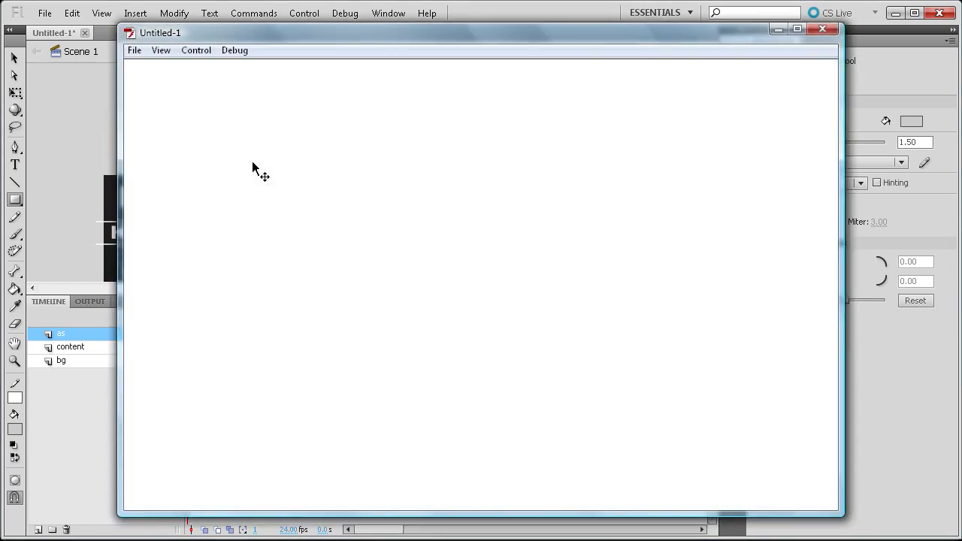
Switch repeatedly among the Home, About, Services and Contact pages to check each navigation button's link and hit area.
left_click(230, 123)
left_click(347, 120)
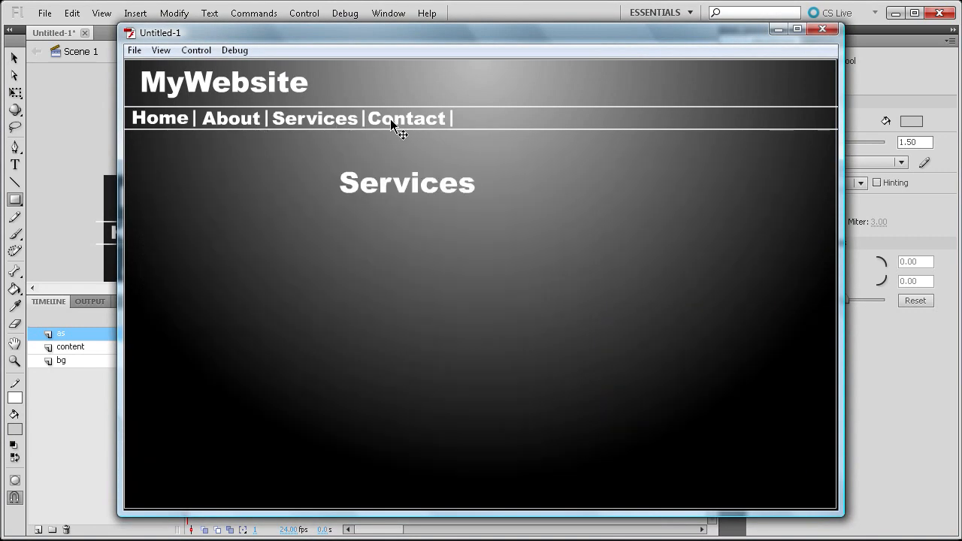
left_click(391, 121)
left_click(245, 120)
left_click(280, 121)
left_click(152, 117)
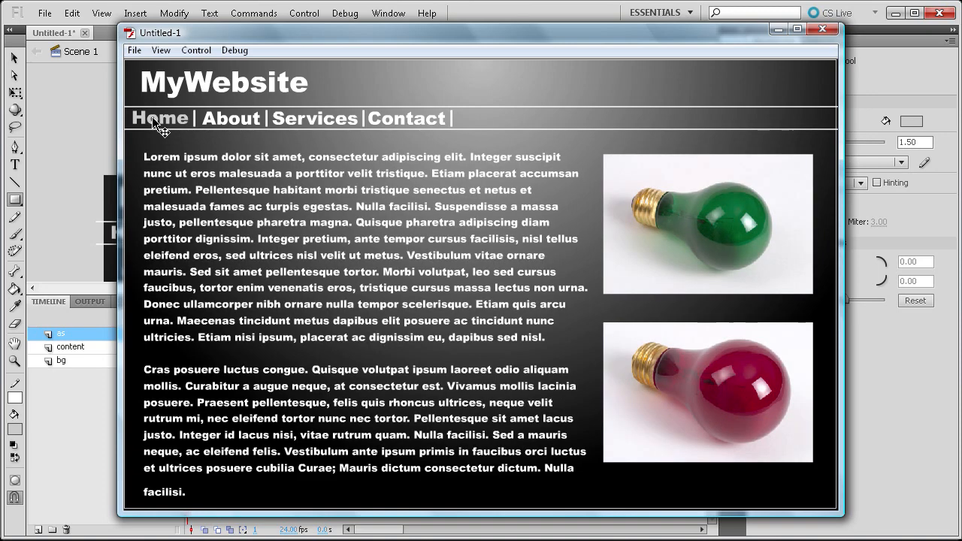
left_click(218, 118)
left_click(331, 118)
left_click(440, 119)
left_click(314, 117)
left_click(214, 116)
left_click(162, 117)
left_click(301, 117)
left_click(372, 118)
left_click(207, 118)
left_click(151, 117)
left_click(225, 120)
left_click(318, 118)
left_click(397, 118)
left_click(272, 117)
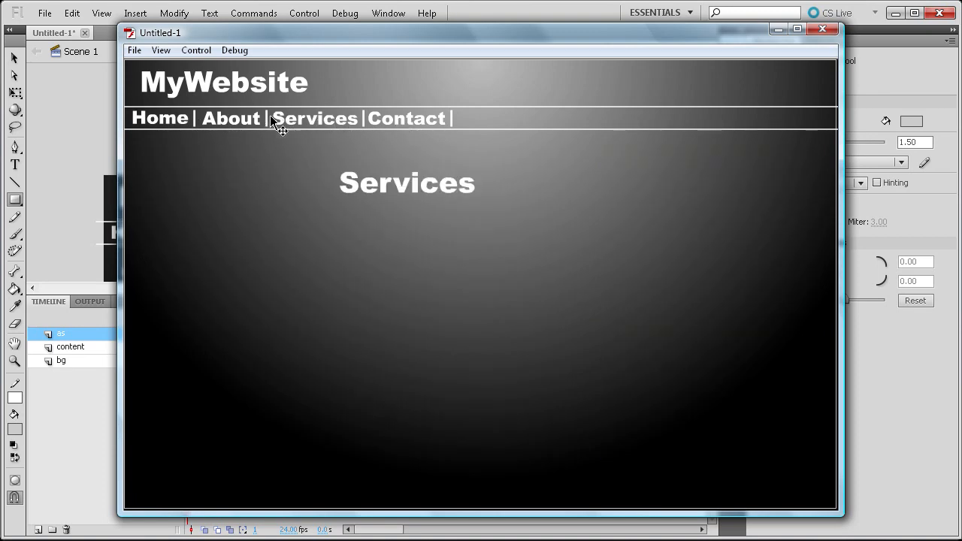
left_click(220, 118)
left_click(172, 118)
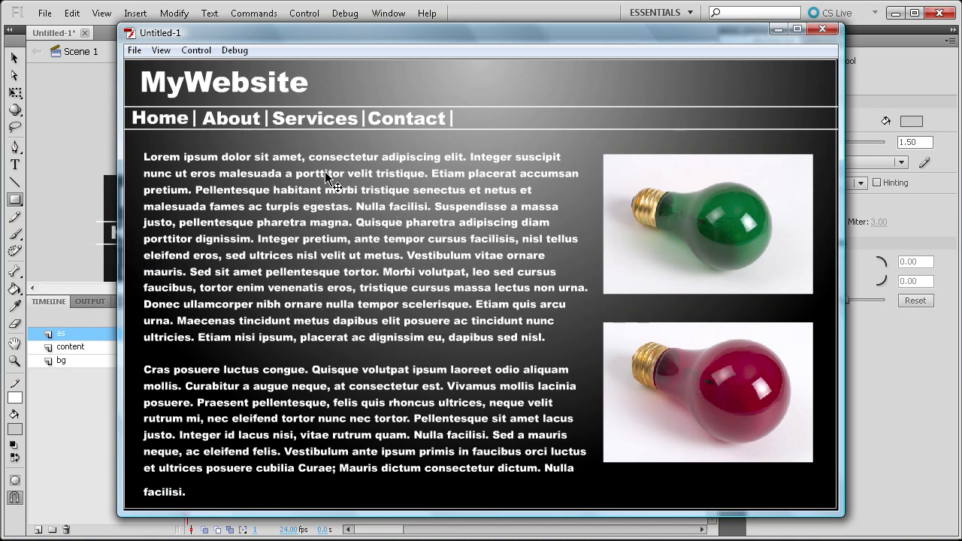
left_click(218, 119)
left_click(338, 126)
left_click(382, 124)
left_click(218, 124)
left_click(162, 120)
left_click(240, 124)
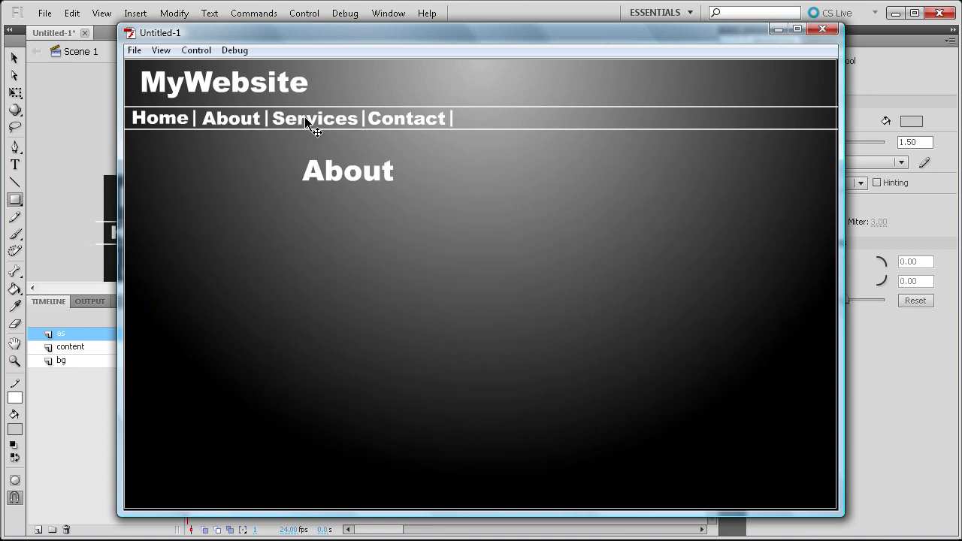
left_click(338, 125)
left_click(215, 120)
left_click(162, 121)
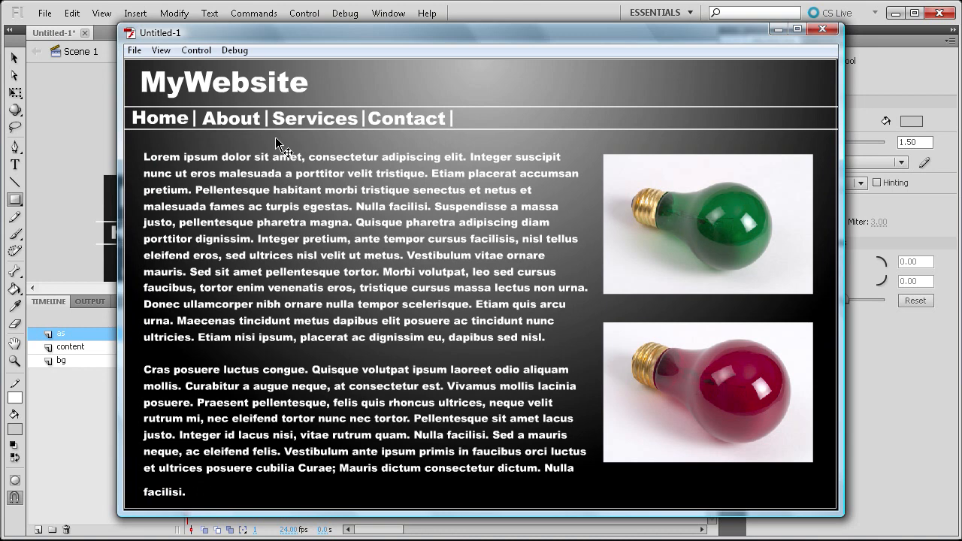